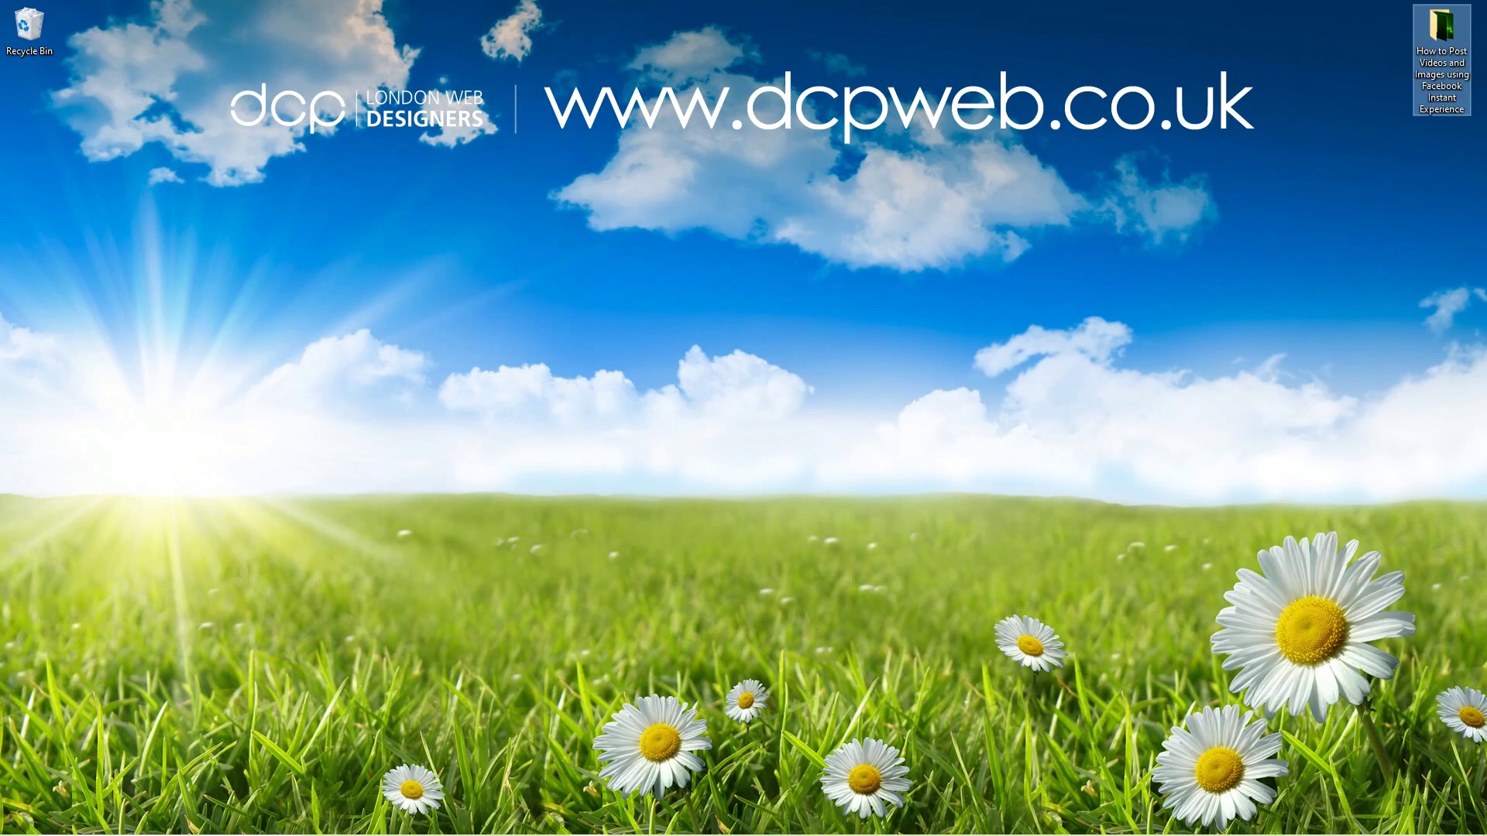
# Step: Open the Facebook Instant Experience folder on the desktop, review its two videos and four images, and close it
pyautogui.doubleClick(1433, 40)
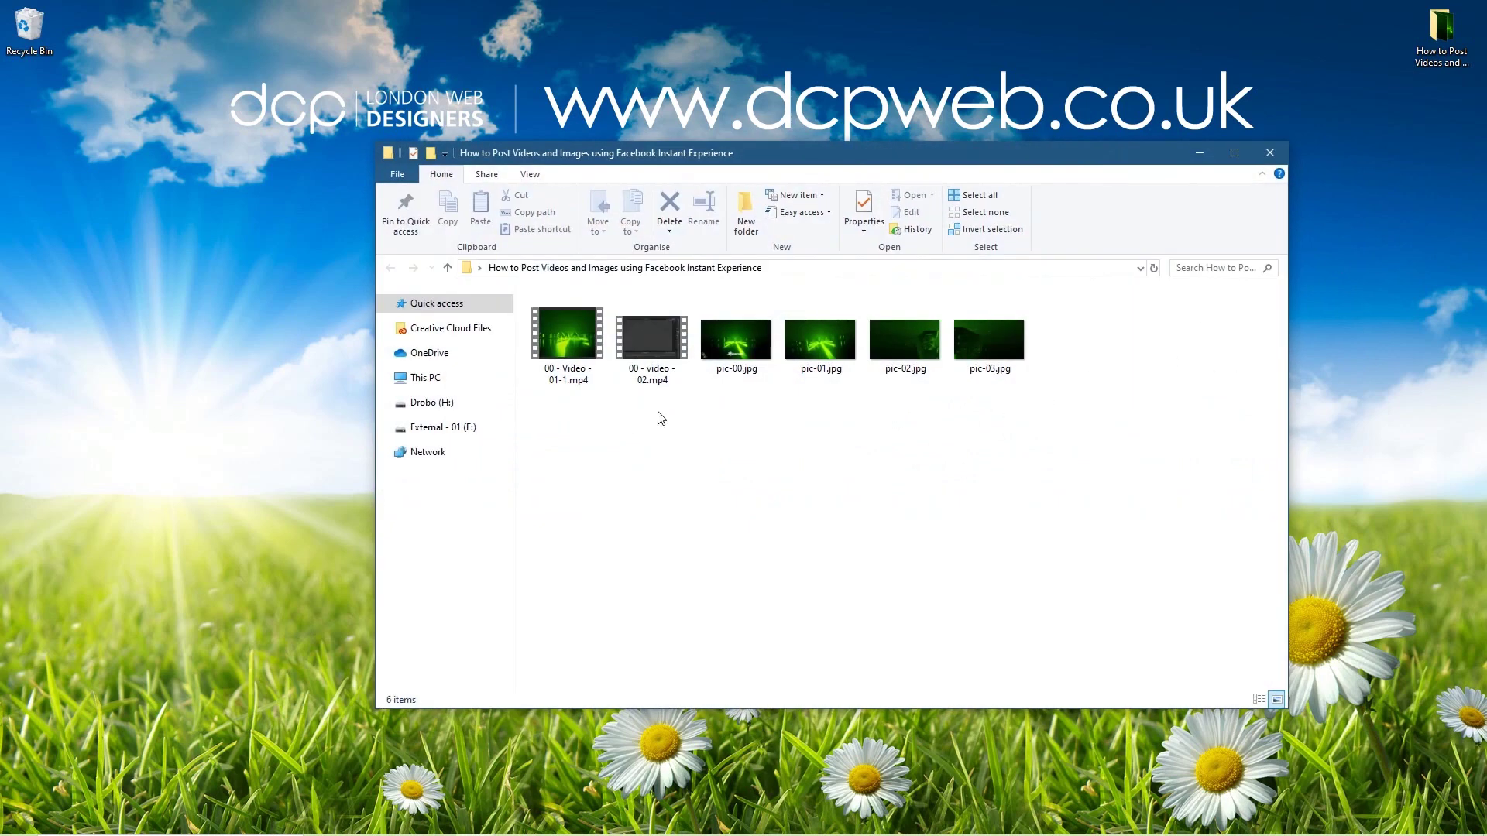
pyautogui.moveTo(661, 418); pyautogui.dragTo(552, 338)
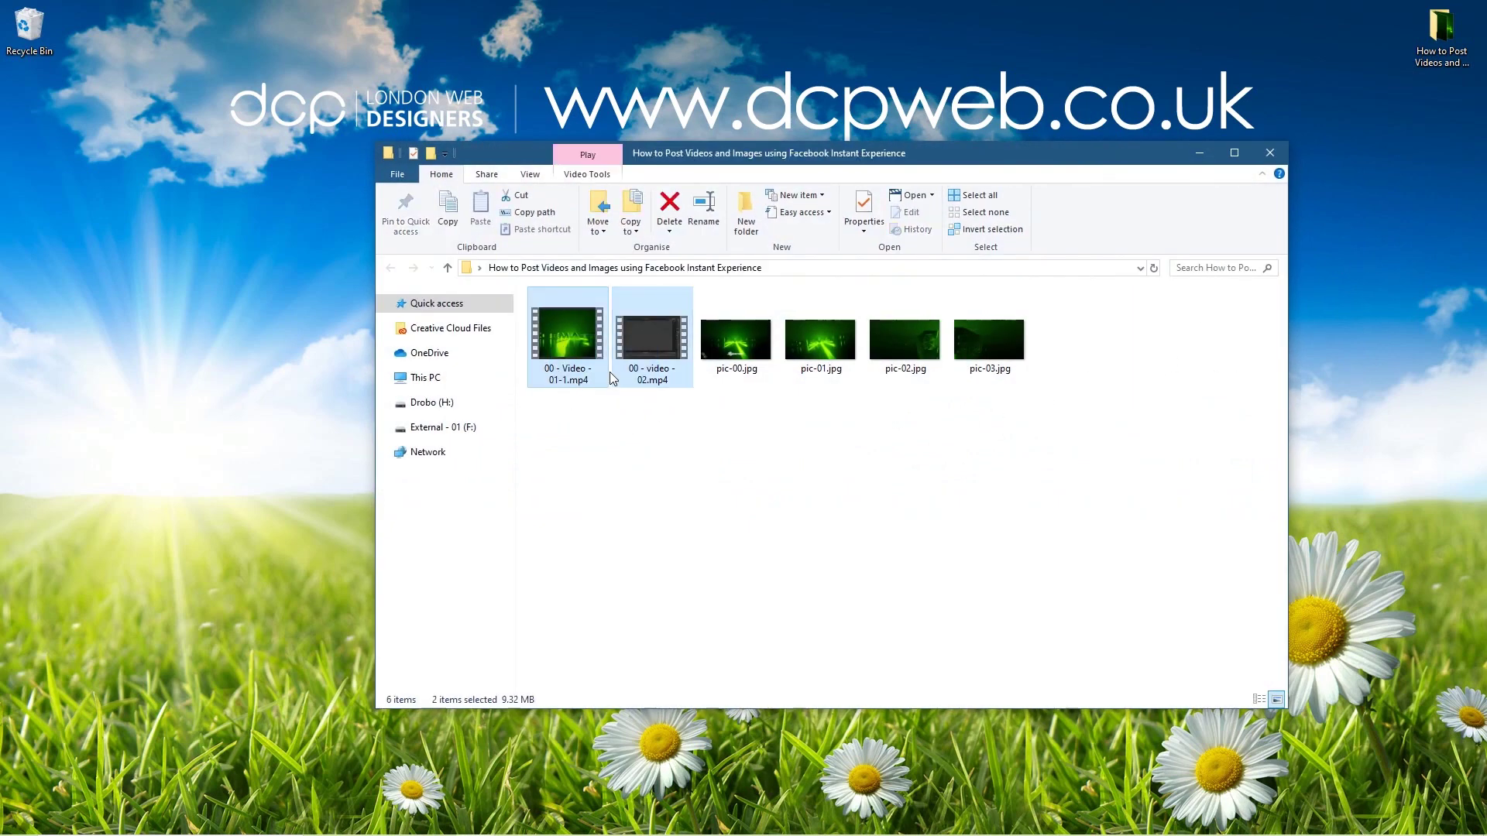
pyautogui.moveTo(745, 389); pyautogui.dragTo(1026, 358)
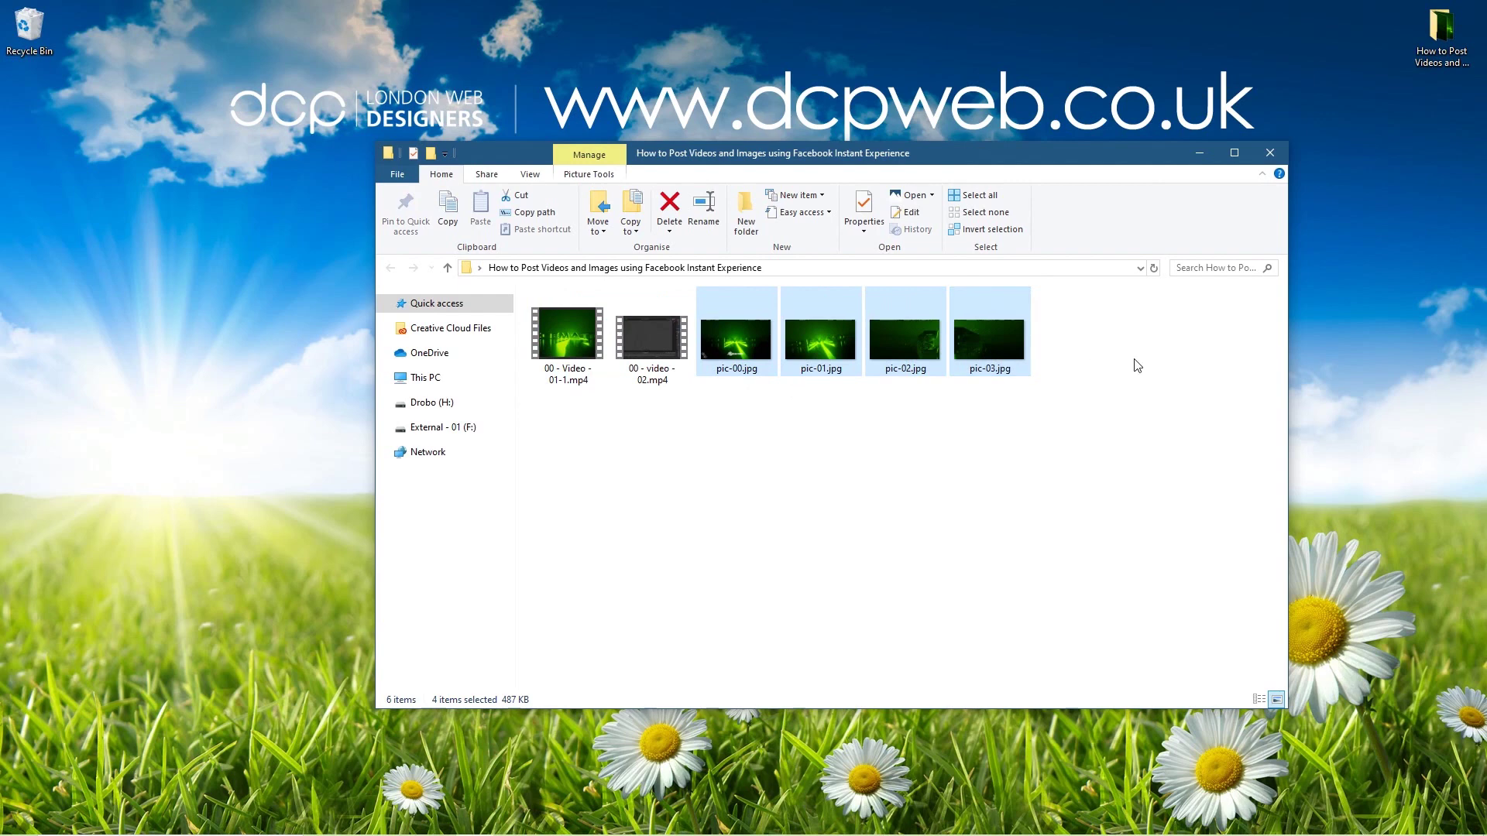
pyautogui.click(851, 488)
pyautogui.click(1437, 110)
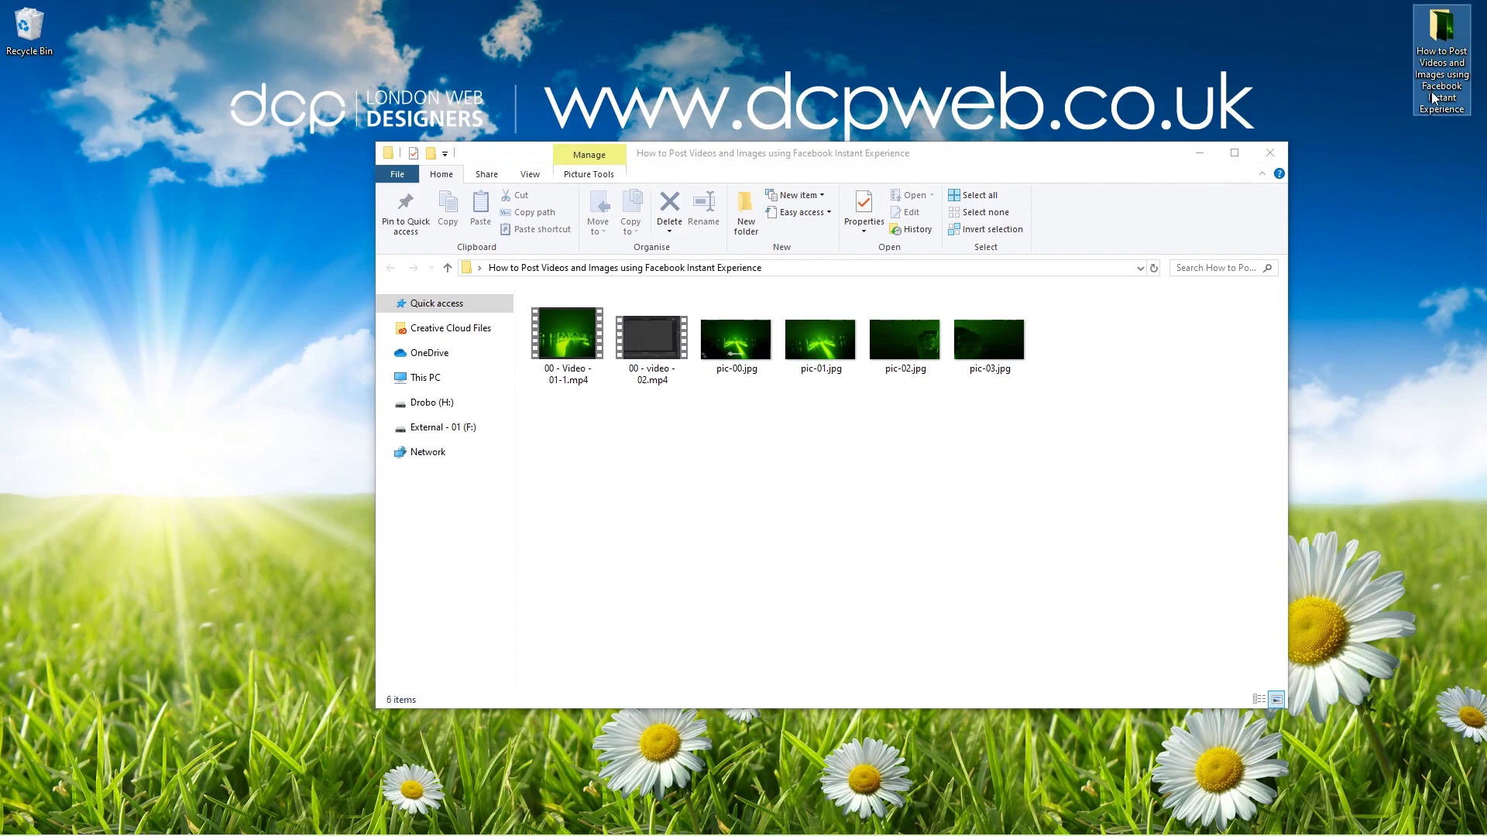
pyautogui.click(1141, 313)
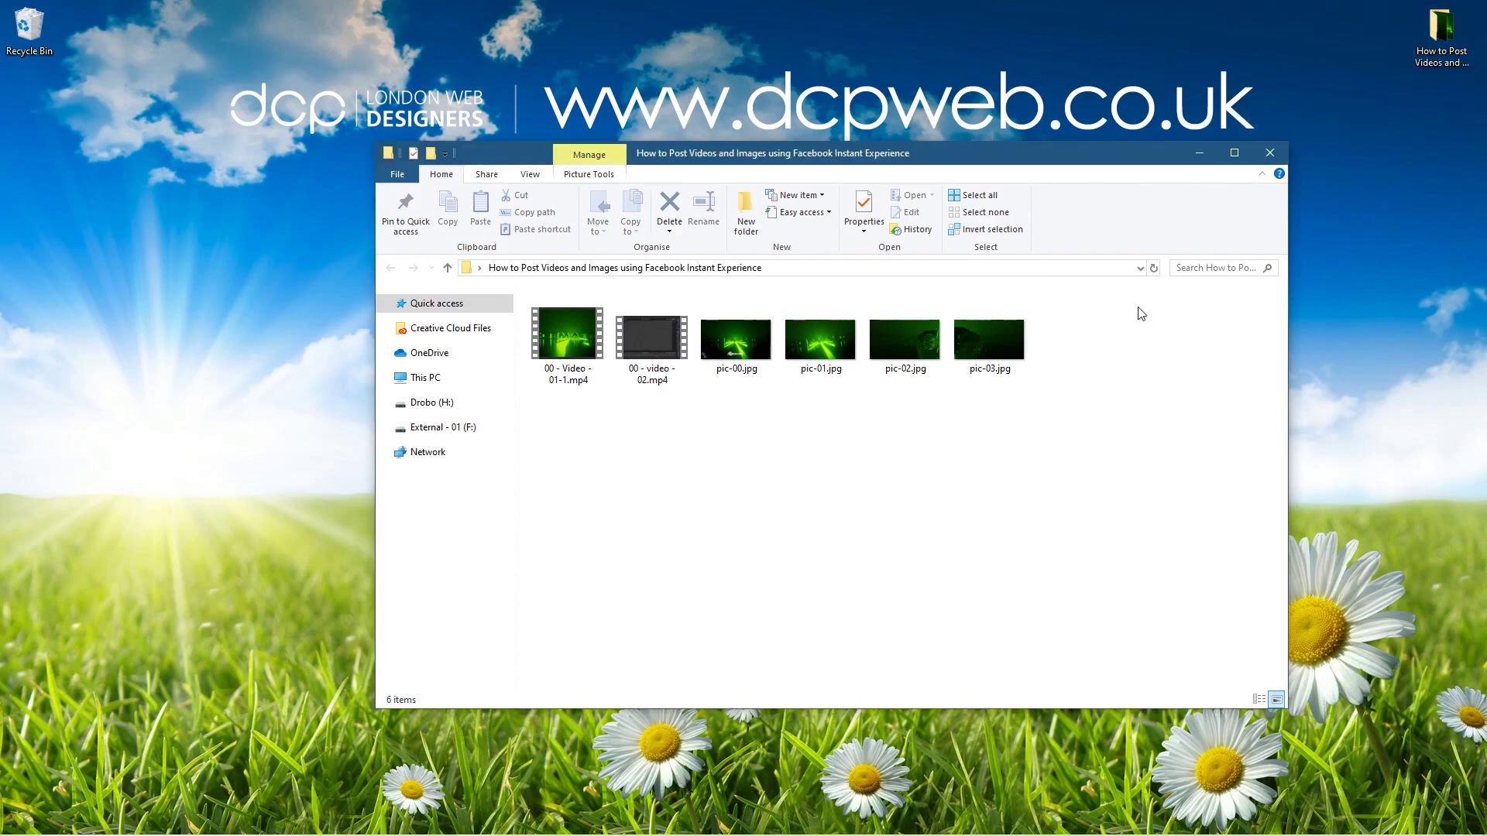
pyautogui.click(1270, 153)
# Step: Switch to Chrome and open the canvas preview of the Blender Particles post on the DCP Web Designers page
pyautogui.moveTo(1227, 828)
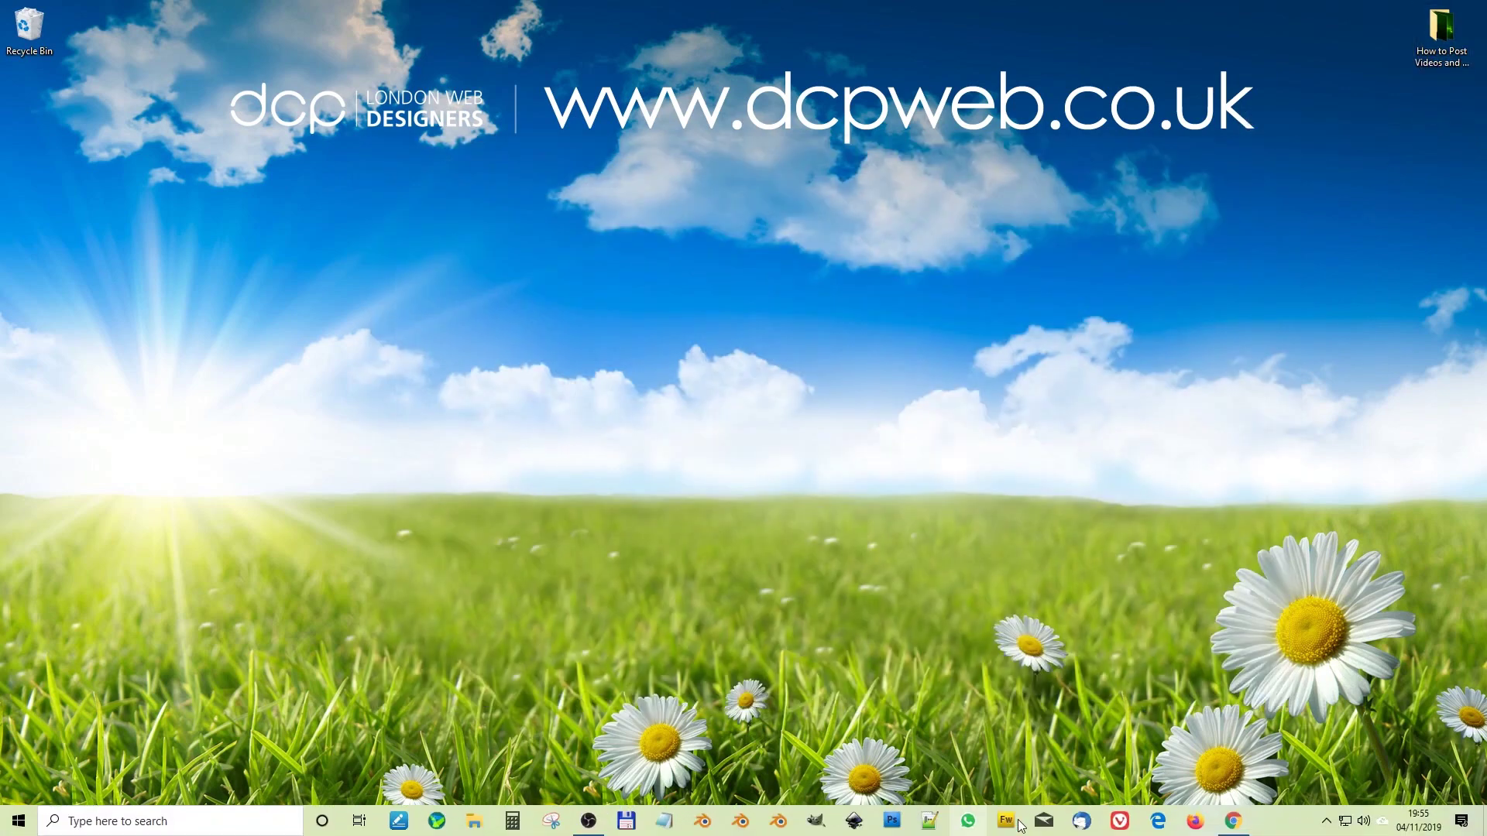
pyautogui.click(1231, 823)
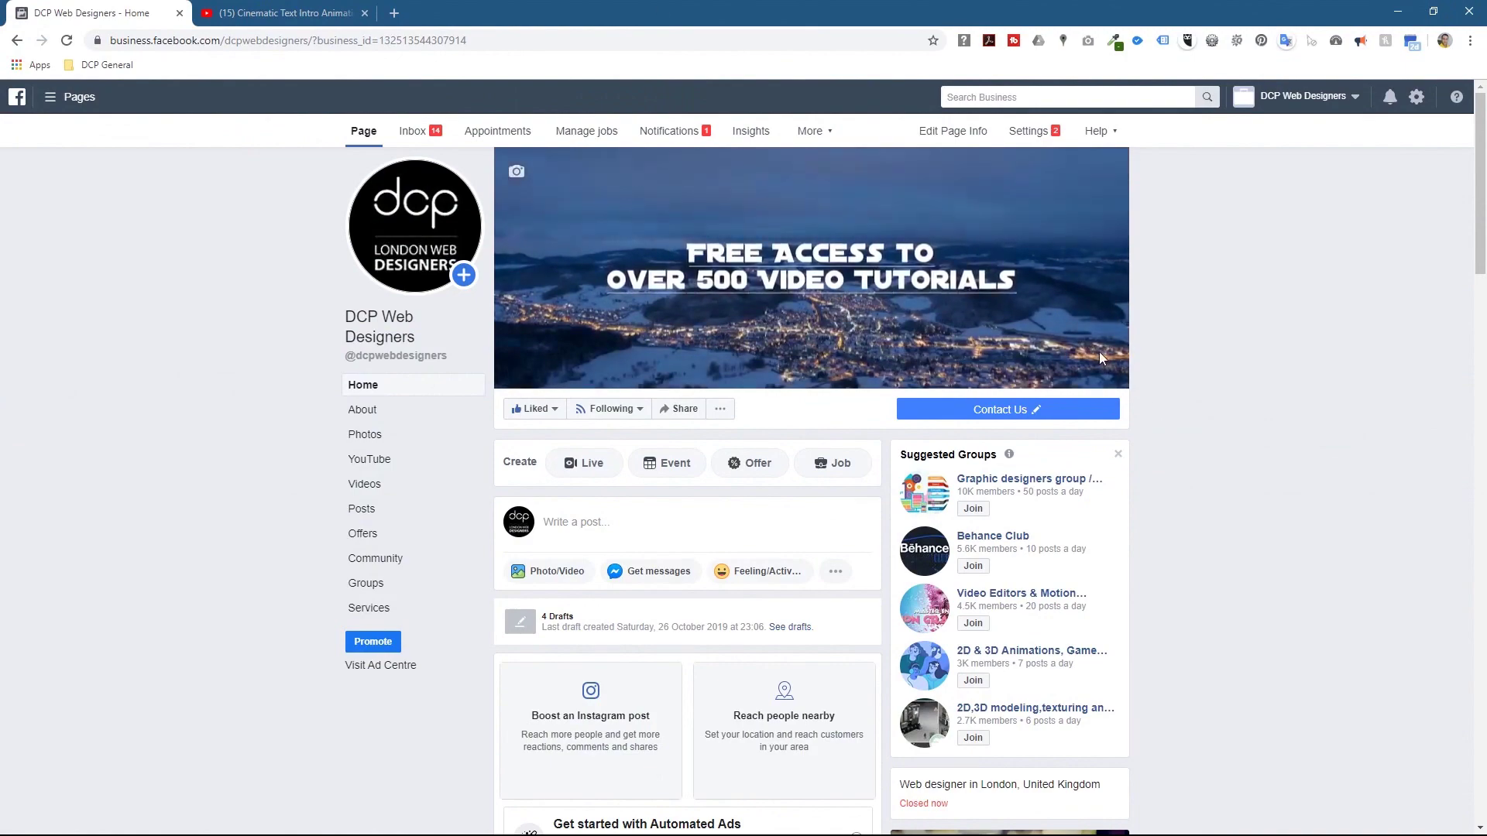
pyautogui.scroll(-15, 1266, 390)
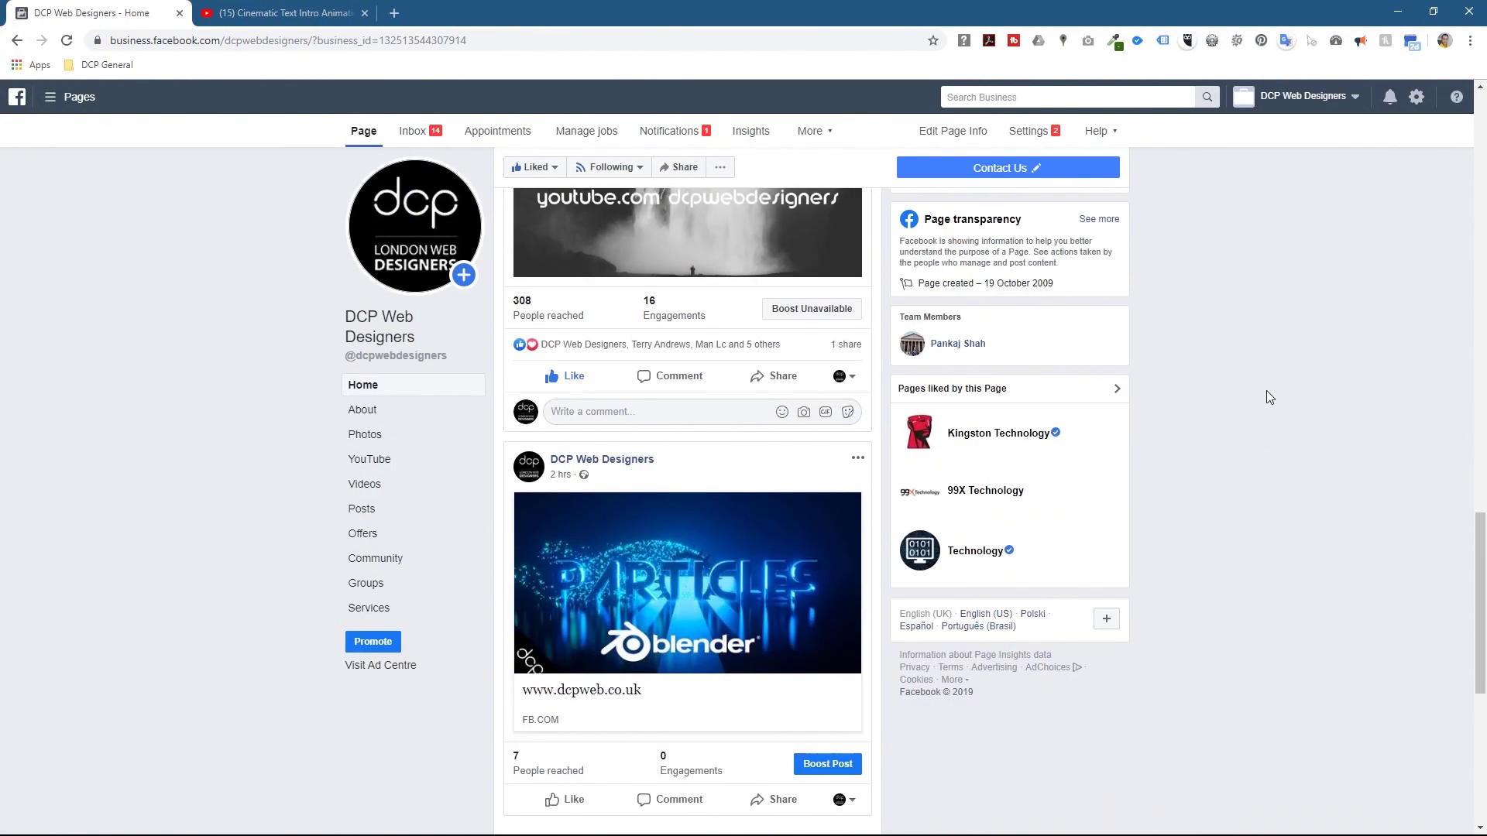
pyautogui.scroll(-3, 1266, 391)
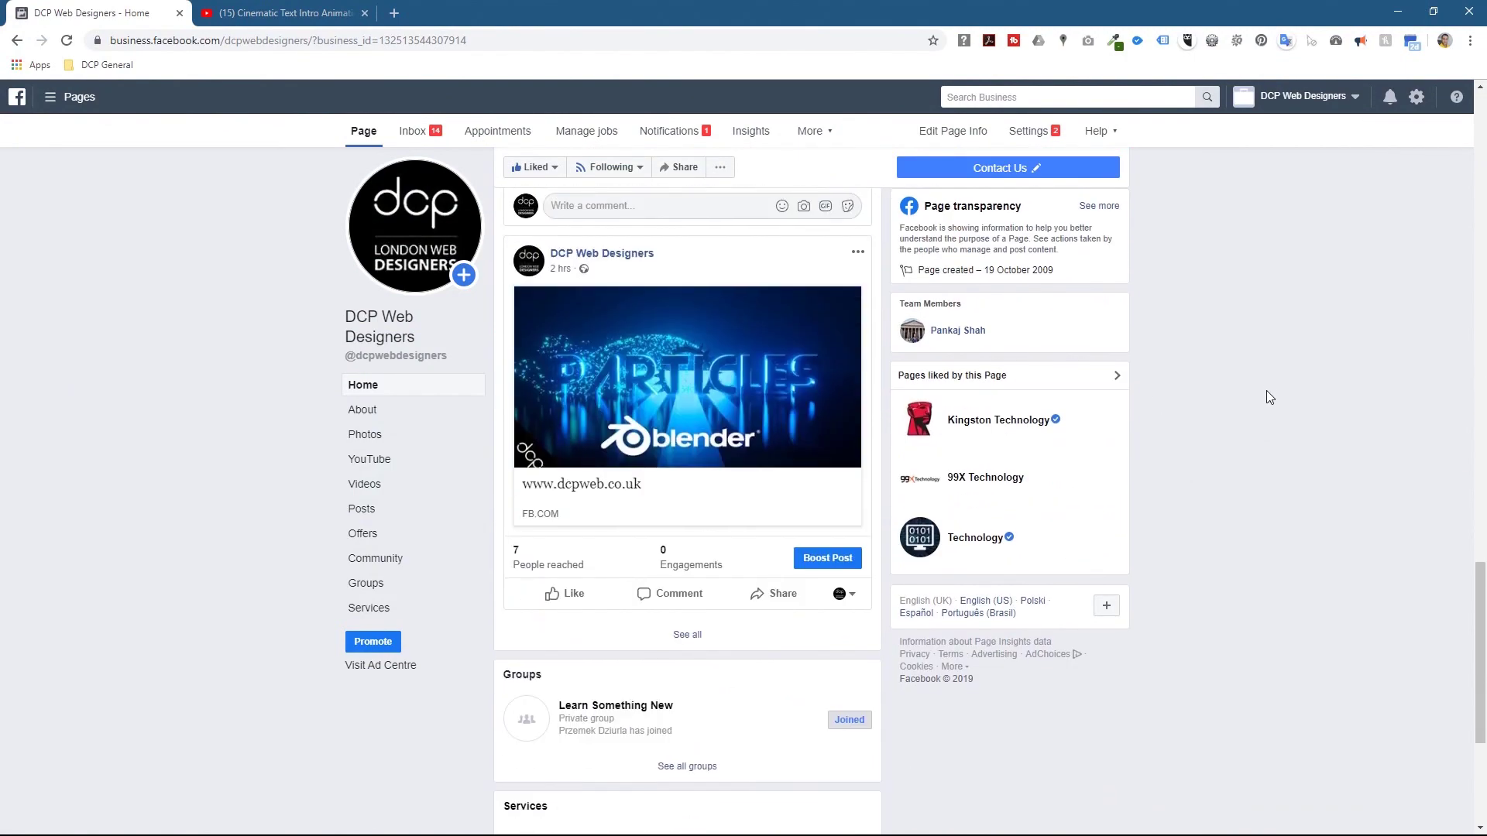
pyautogui.click(692, 370)
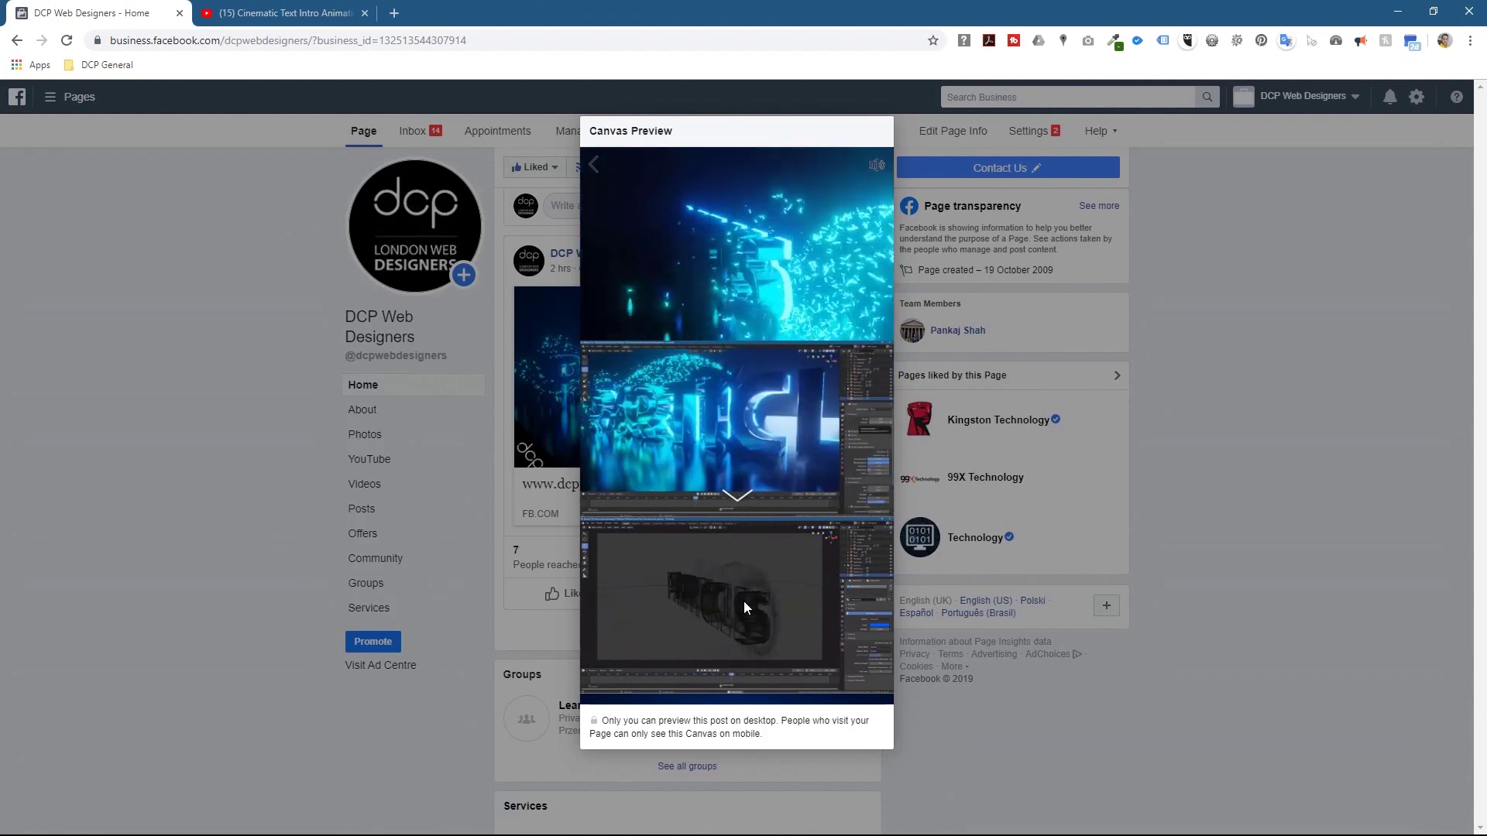
# Step: Examine how the videos and images are stacked in the canvas preview, and close it
pyautogui.scroll(-2, 751, 598)
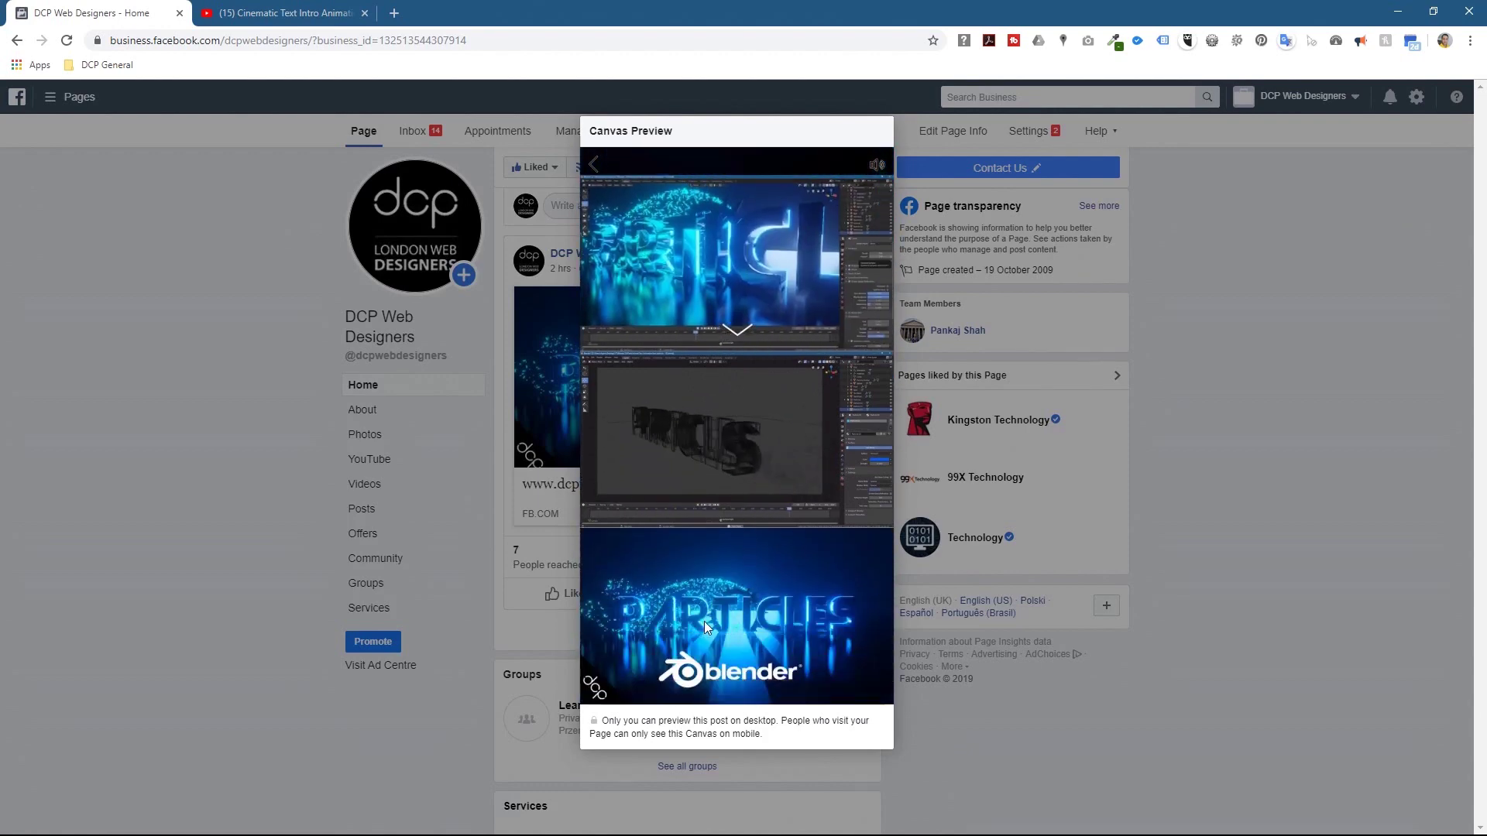
pyautogui.scroll(2, 720, 615)
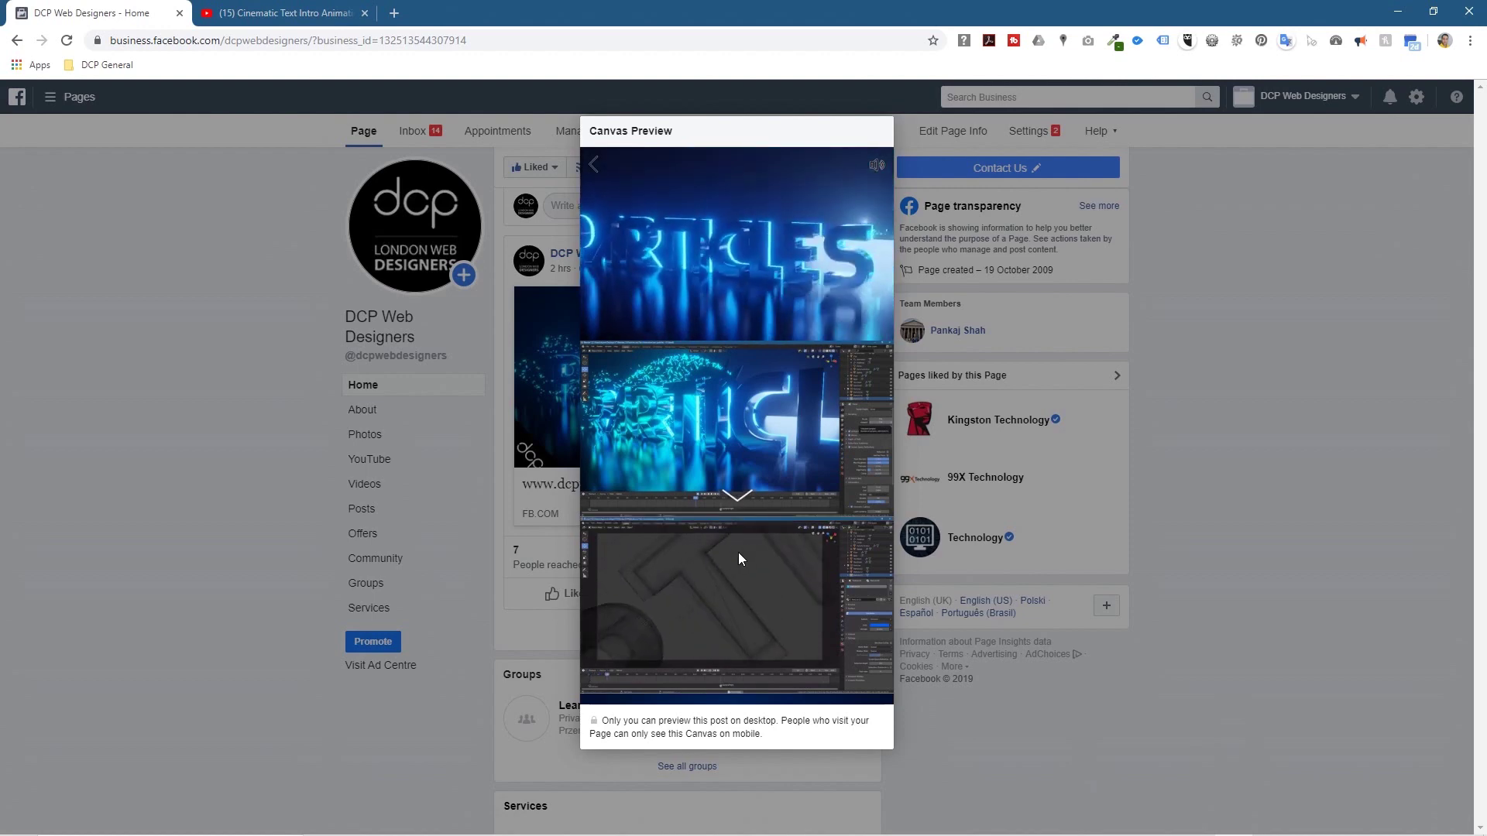
pyautogui.scroll(-2, 803, 542)
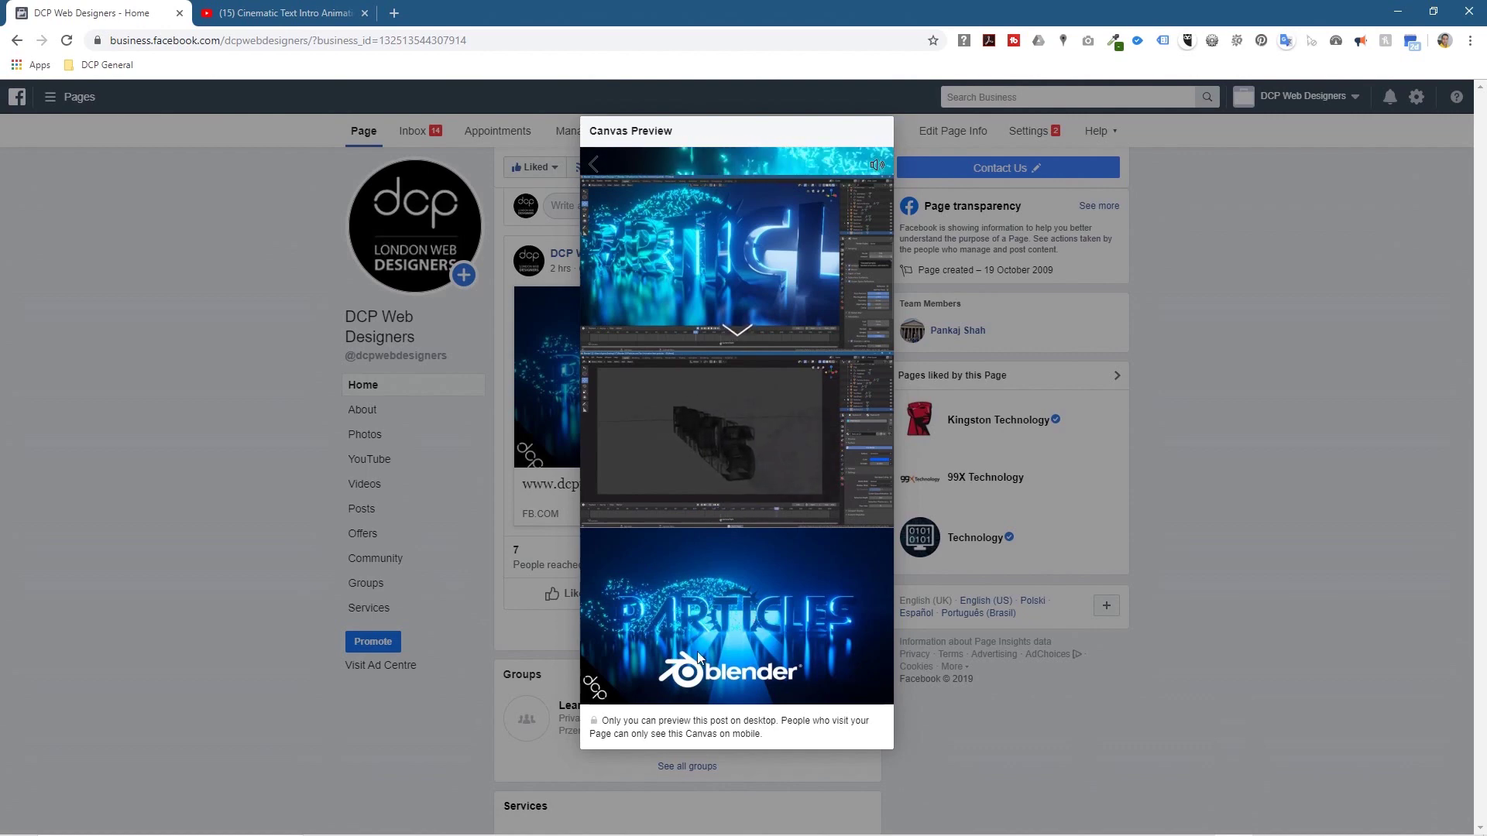
pyautogui.scroll(2, 759, 464)
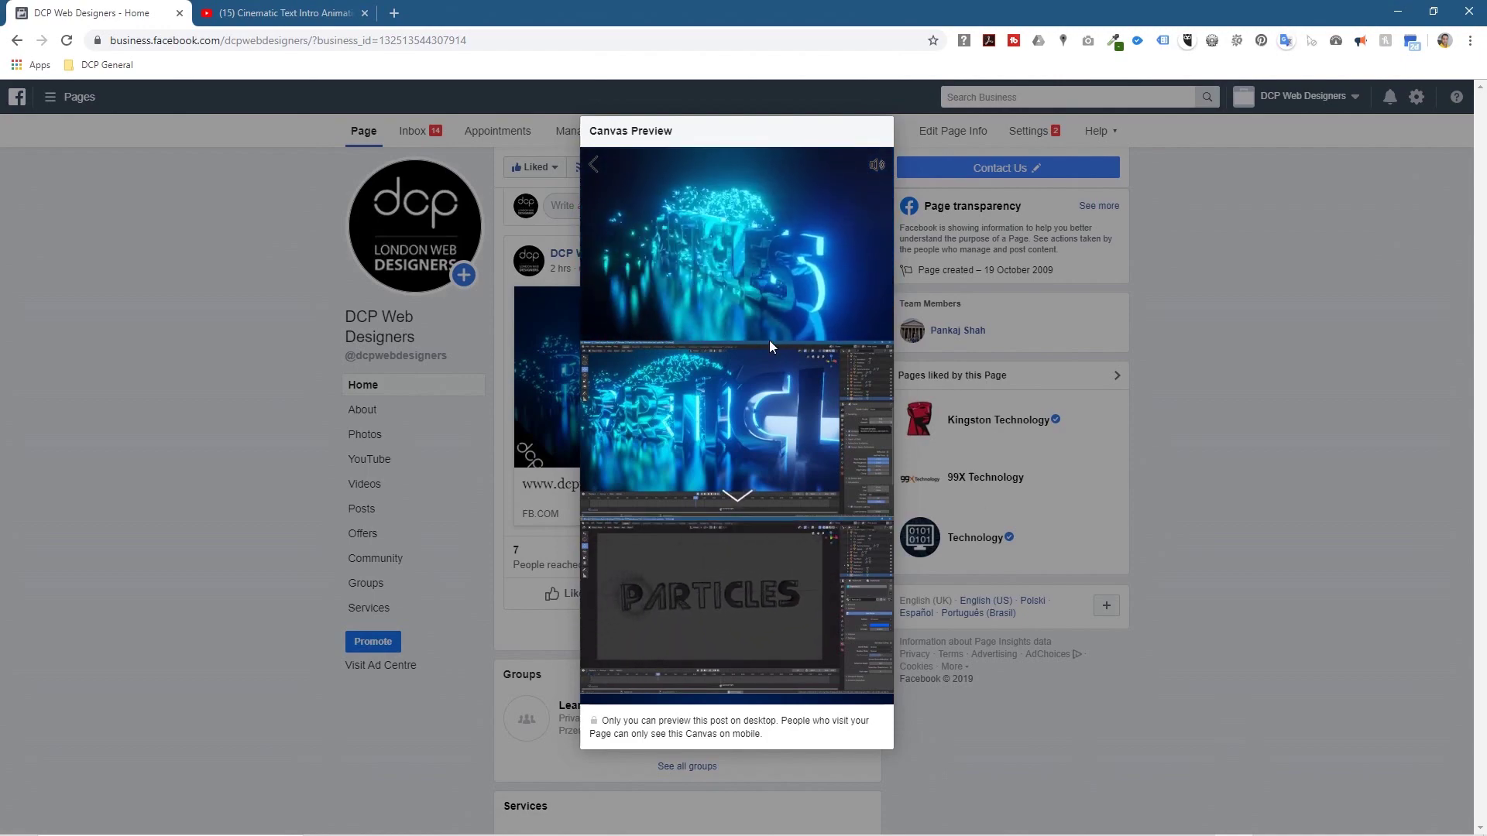
pyautogui.click(1219, 351)
# Step: Start a new post on the page and choose to create an Instant Experience
pyautogui.scroll(-10, 887, 408)
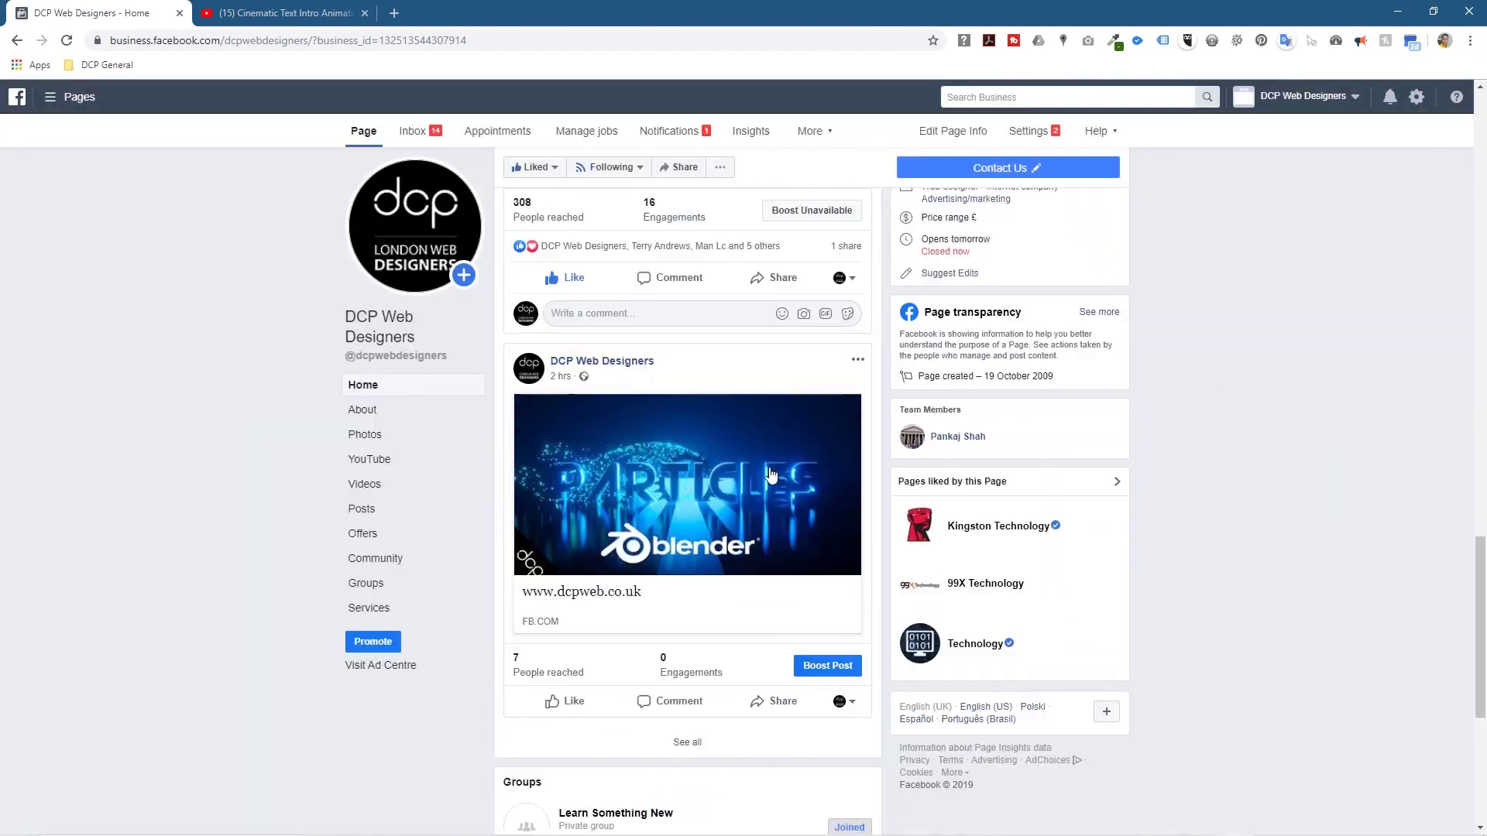
pyautogui.scroll(10, 886, 408)
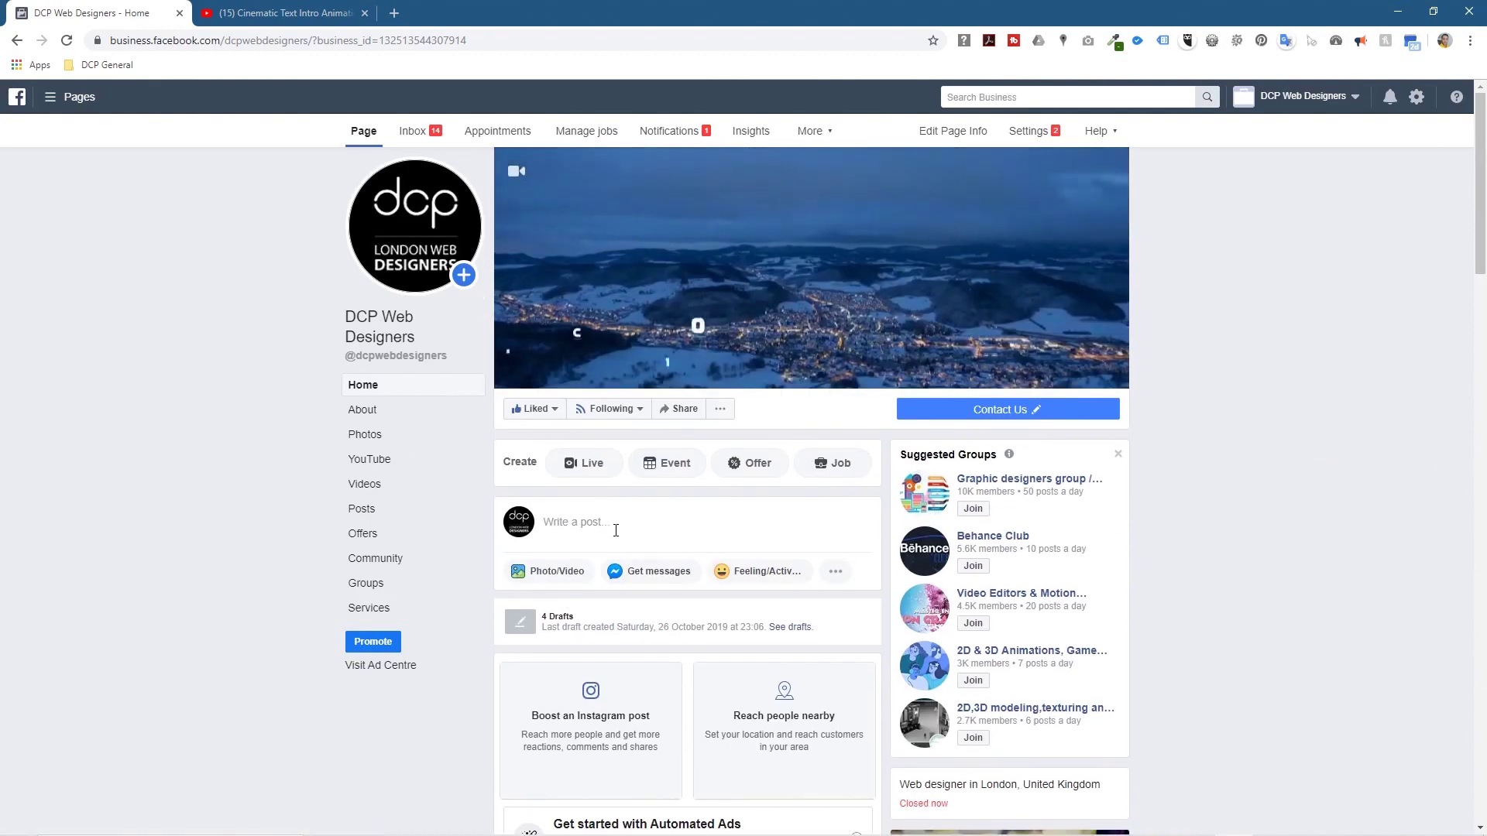
pyautogui.click(568, 521)
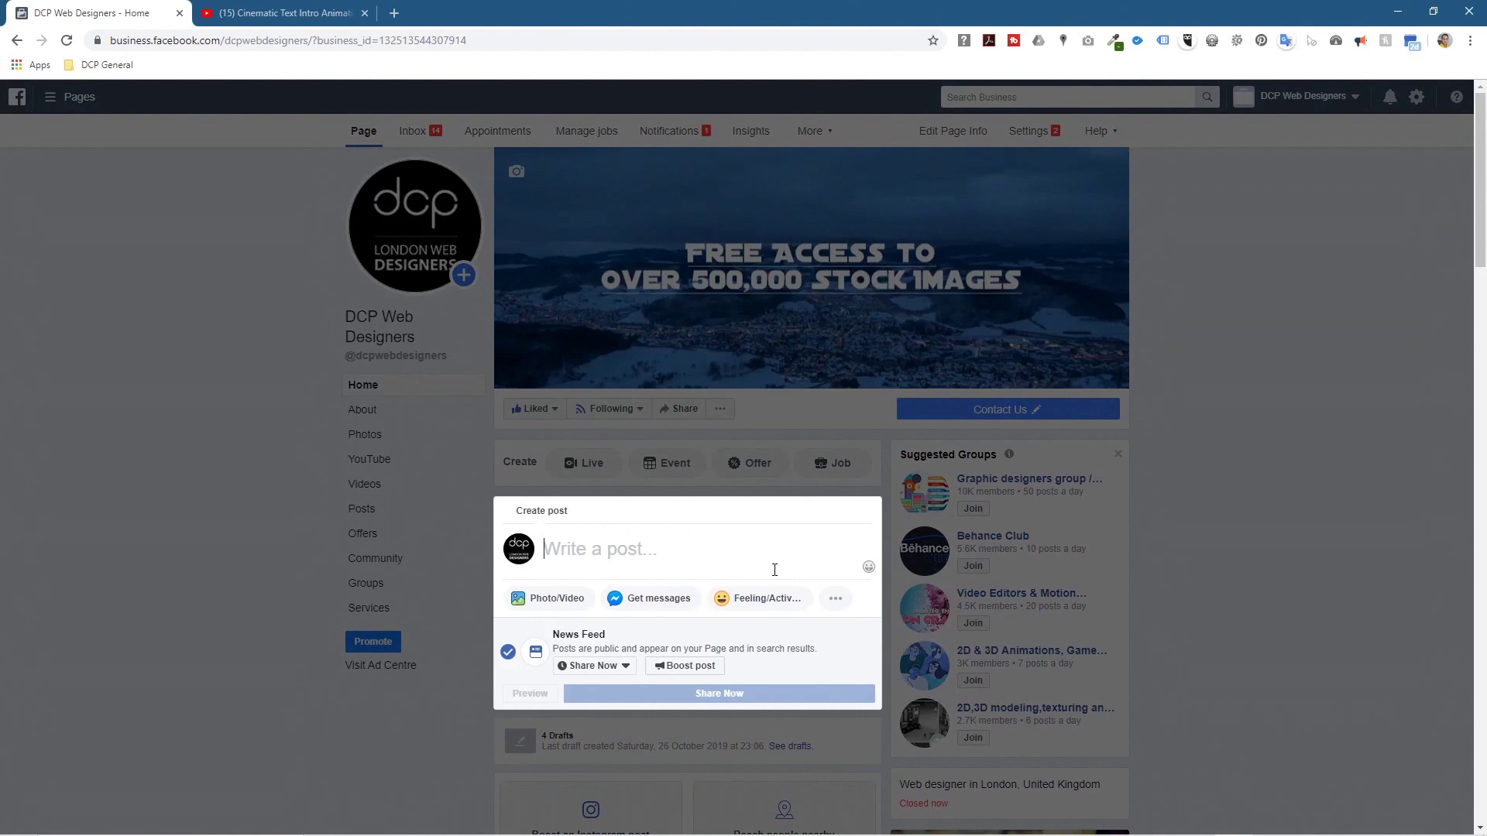
pyautogui.click(548, 605)
pyautogui.scroll(-1, 736, 568)
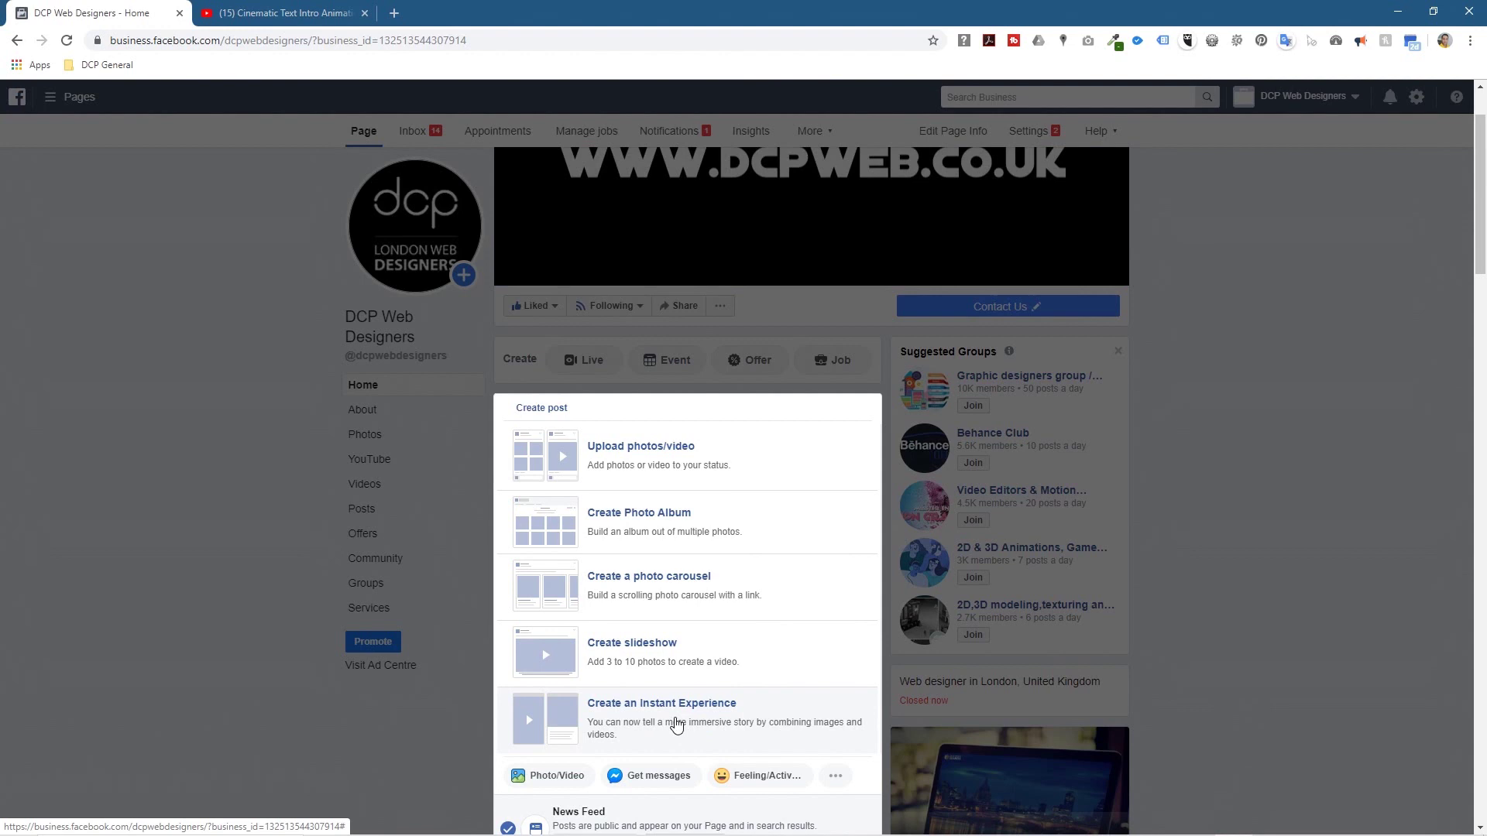
pyautogui.click(675, 724)
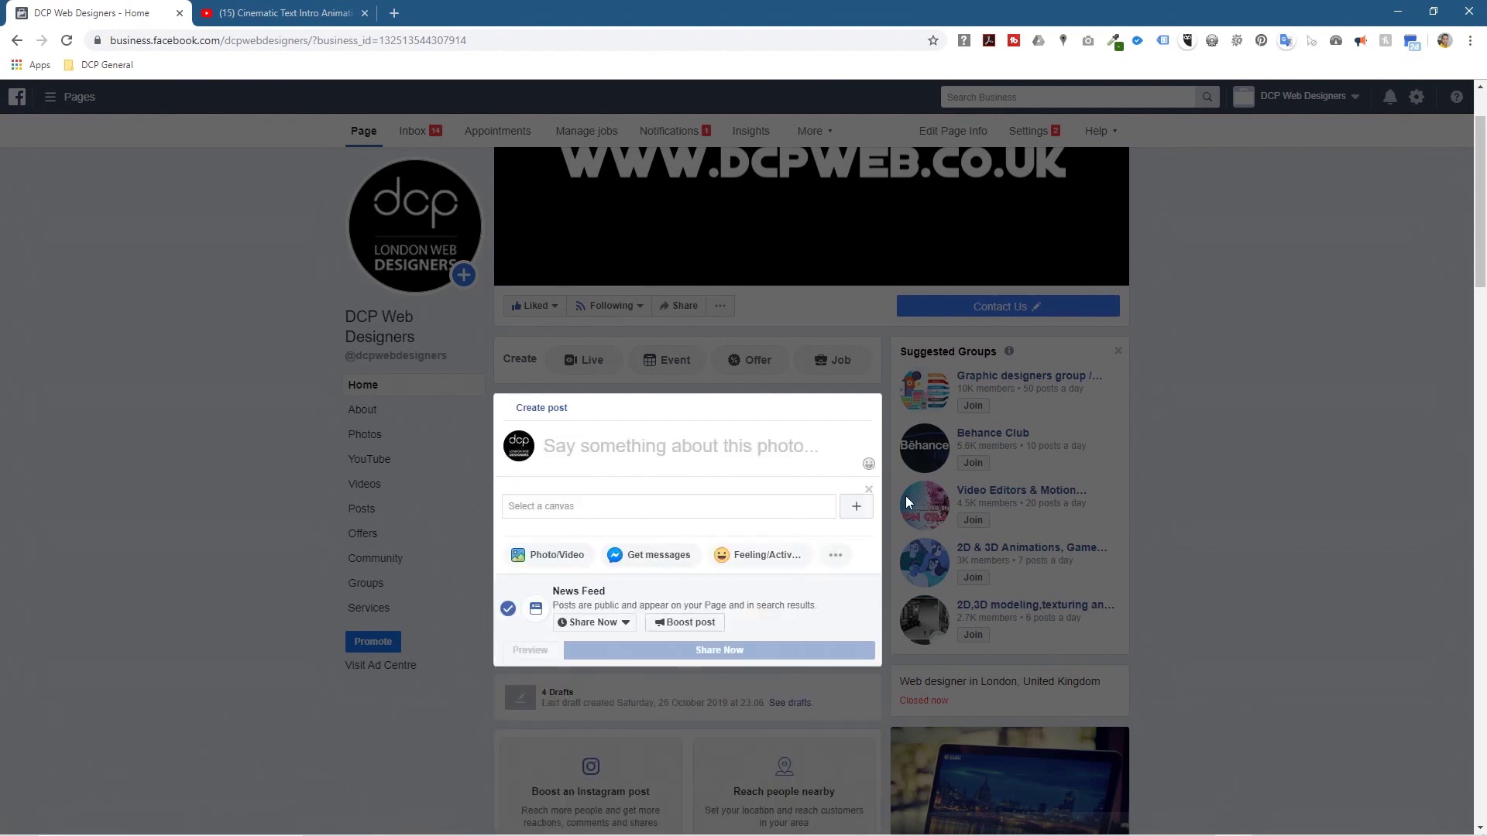
# Step: Create a new canvas in the Instant Experience builder and name it "Blender 2.8 - Cinematic Text and Particles"
pyautogui.click(668, 511)
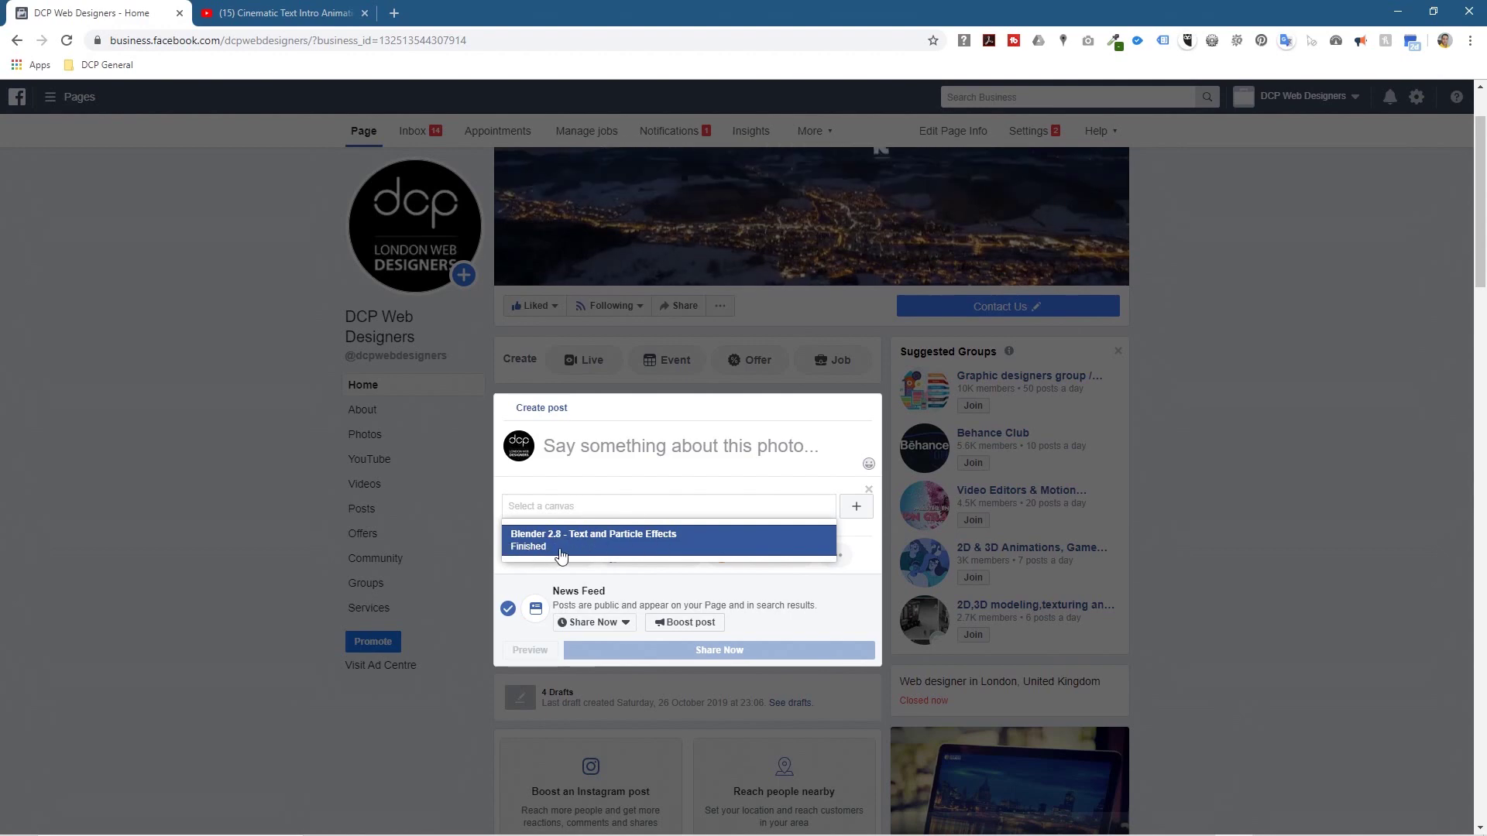
pyautogui.click(750, 474)
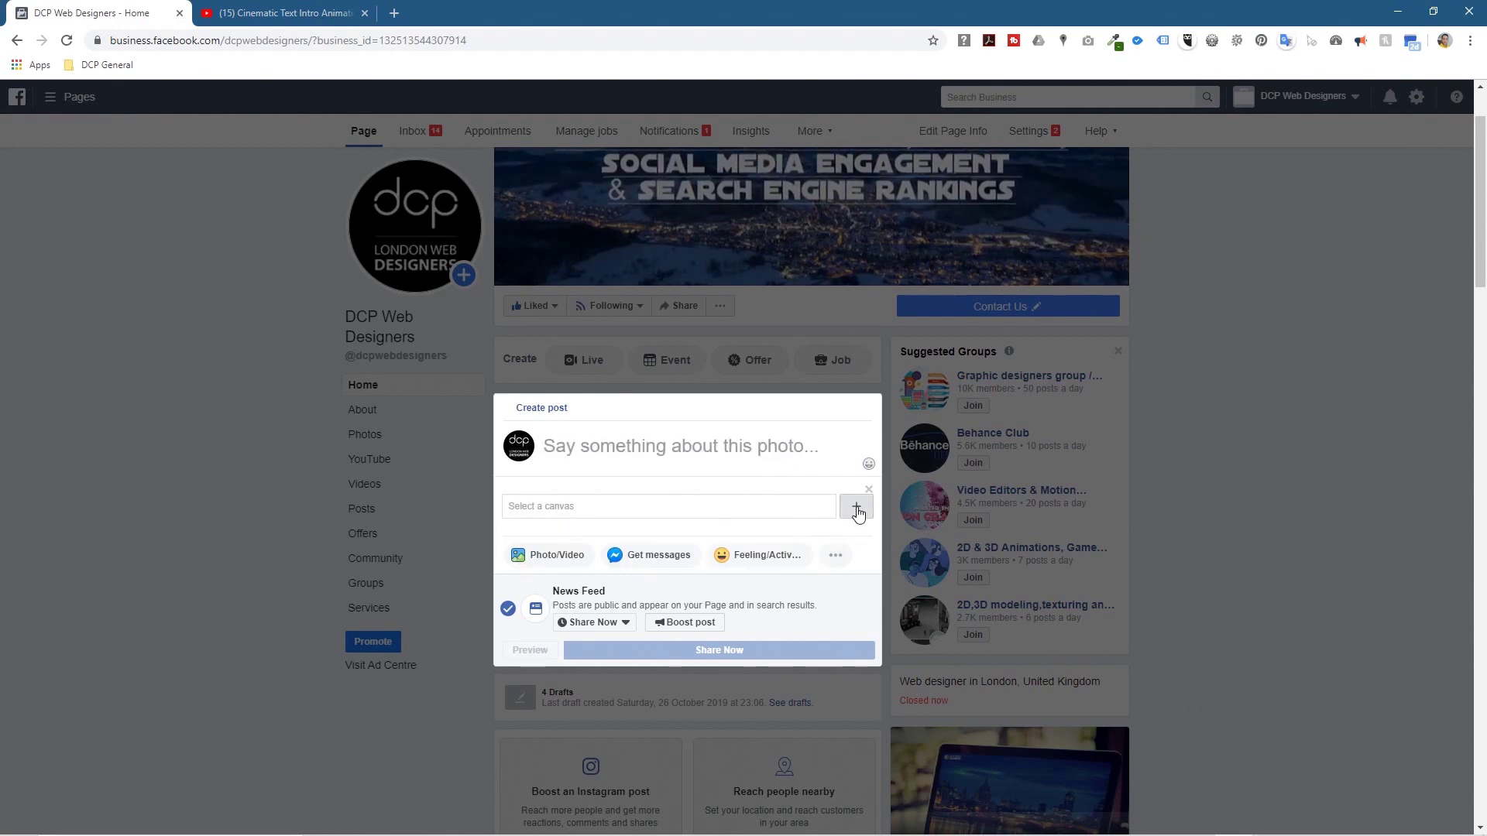
pyautogui.click(857, 510)
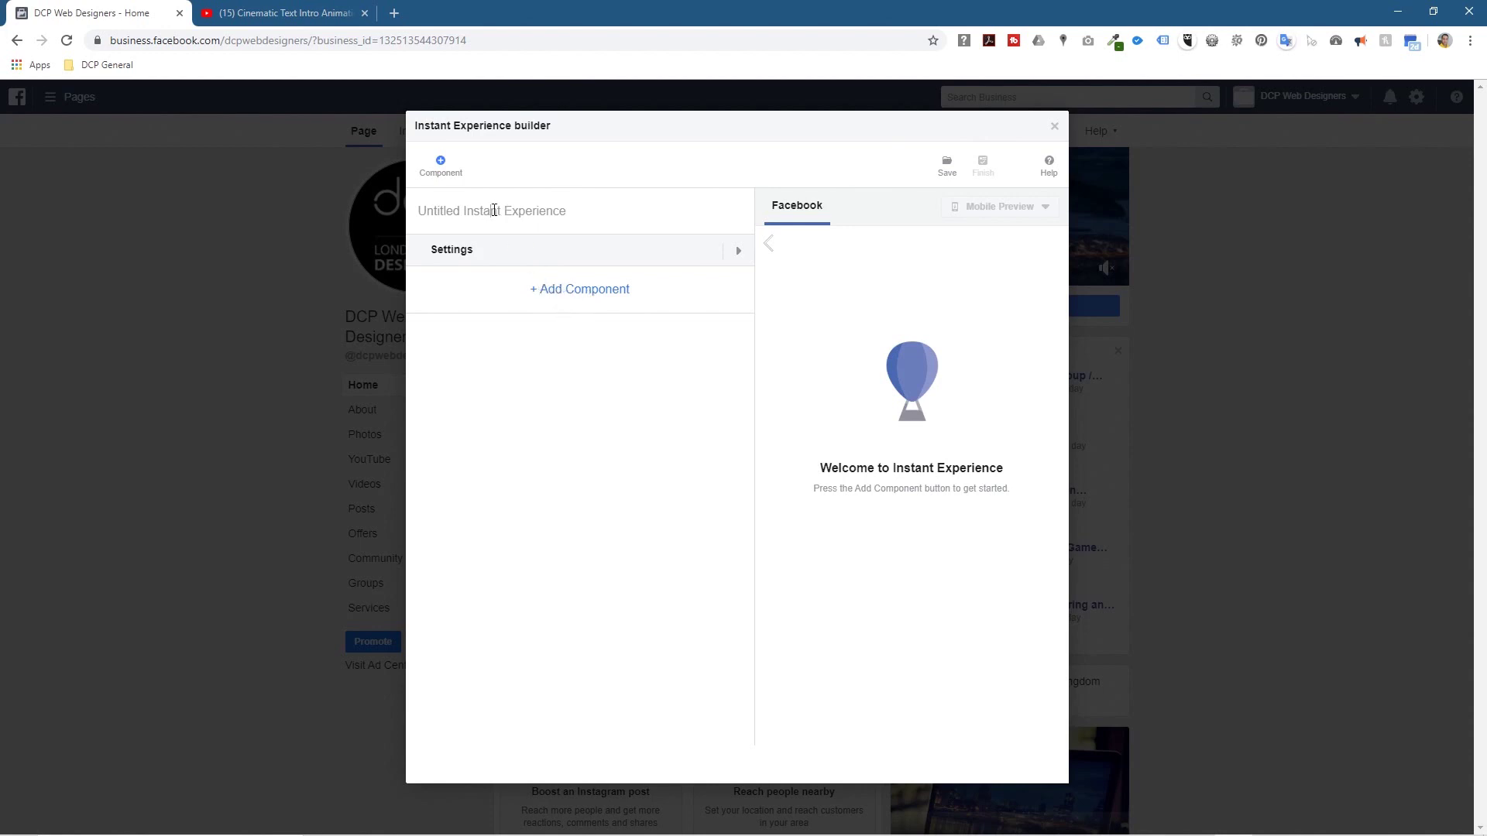
pyautogui.click(556, 215)
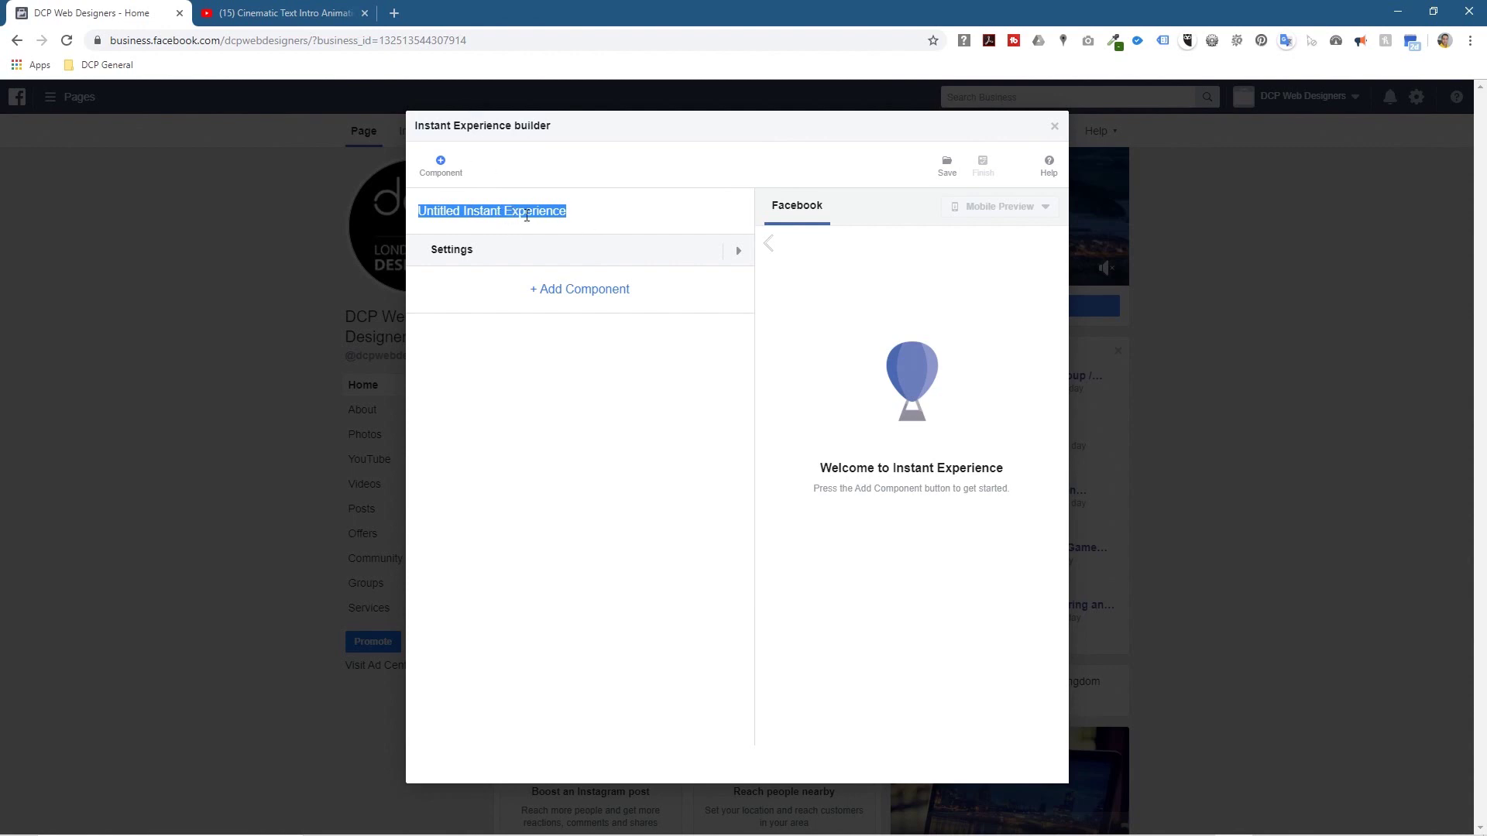
pyautogui.write('B')
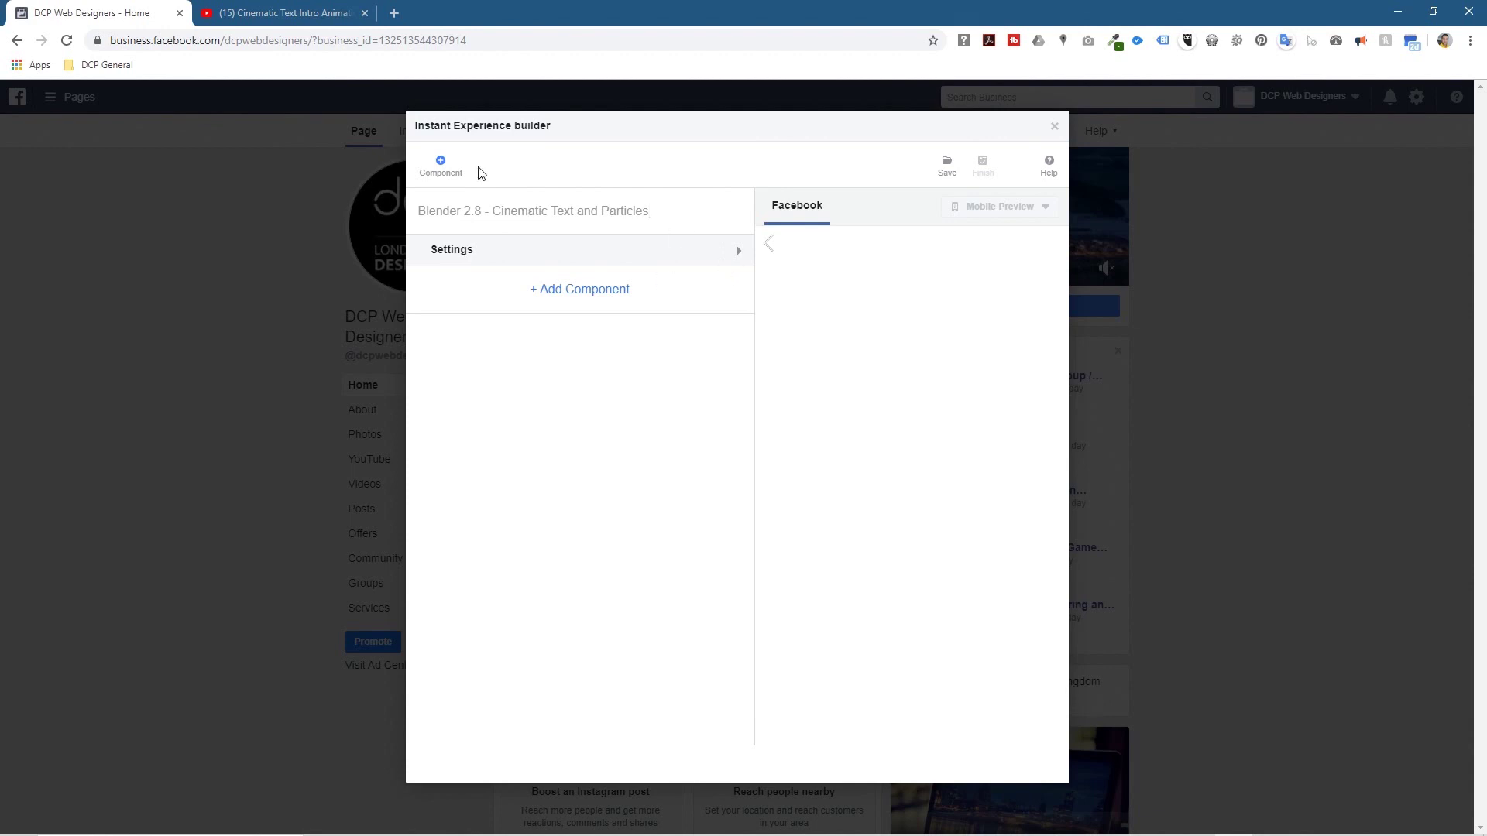
# Step: Add a Video component to the Instant Experience
pyautogui.click(573, 291)
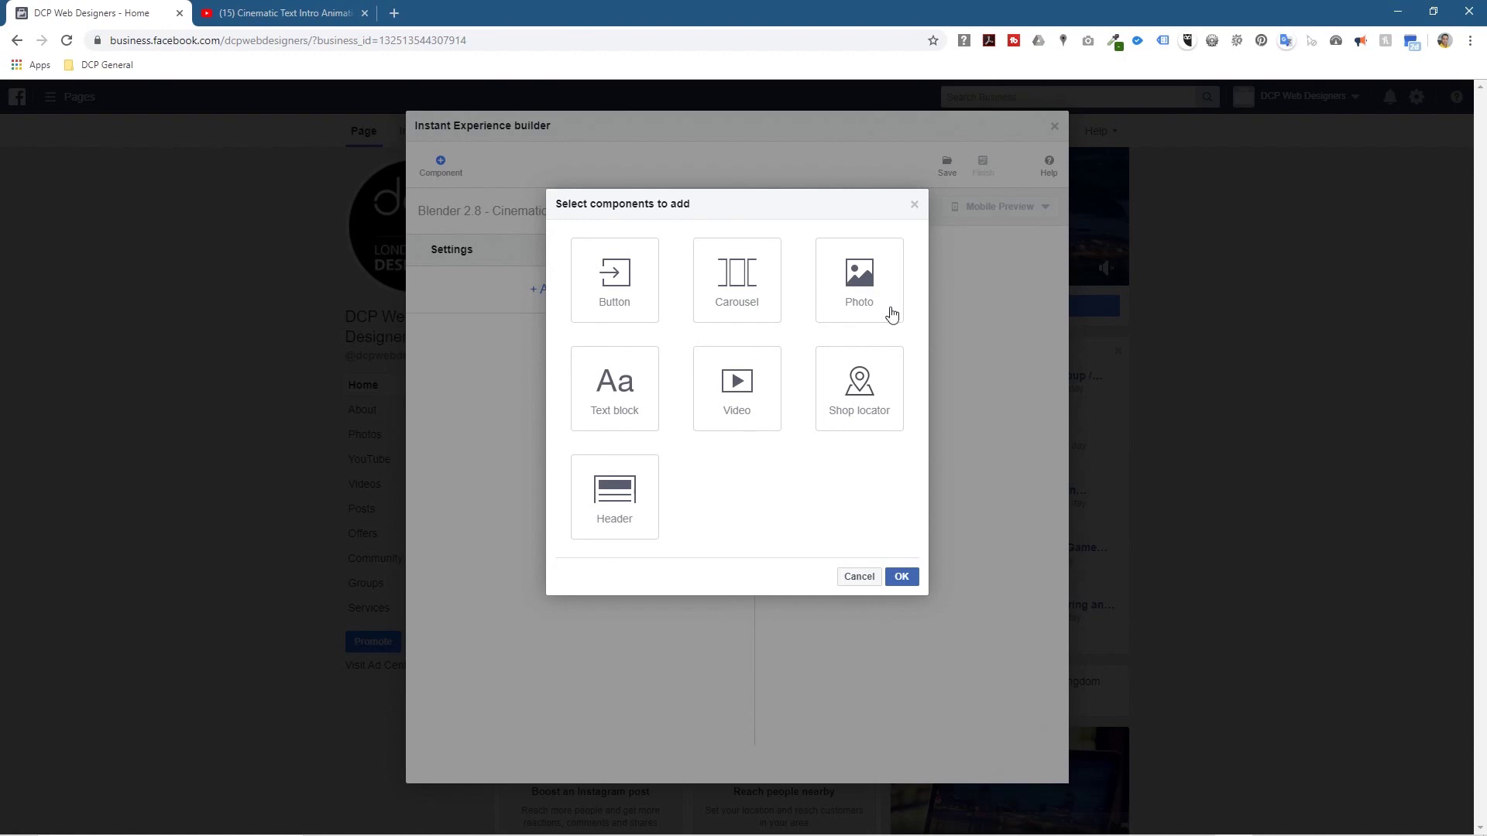
pyautogui.click(740, 393)
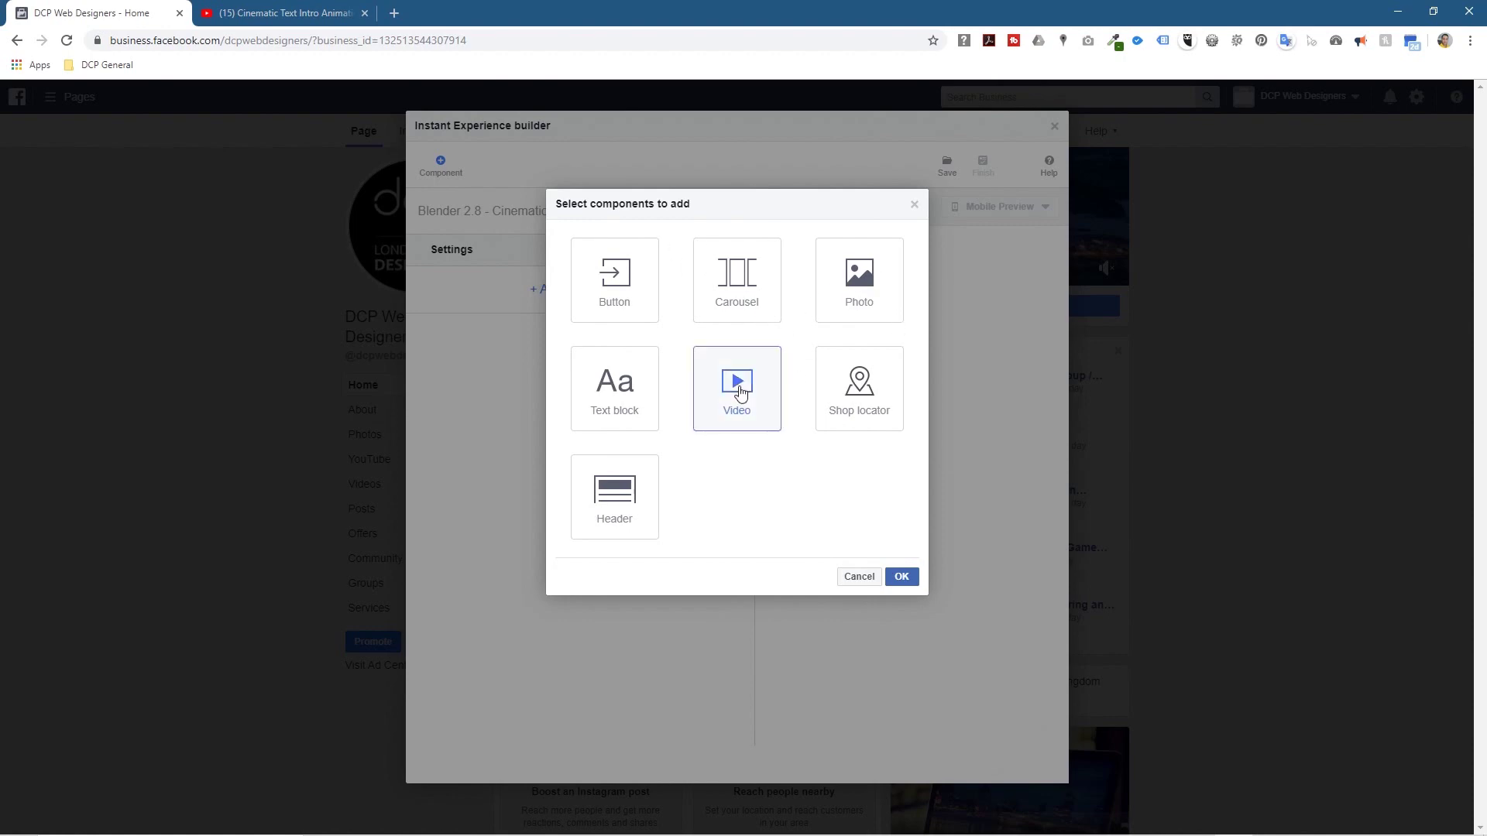
pyautogui.click(900, 578)
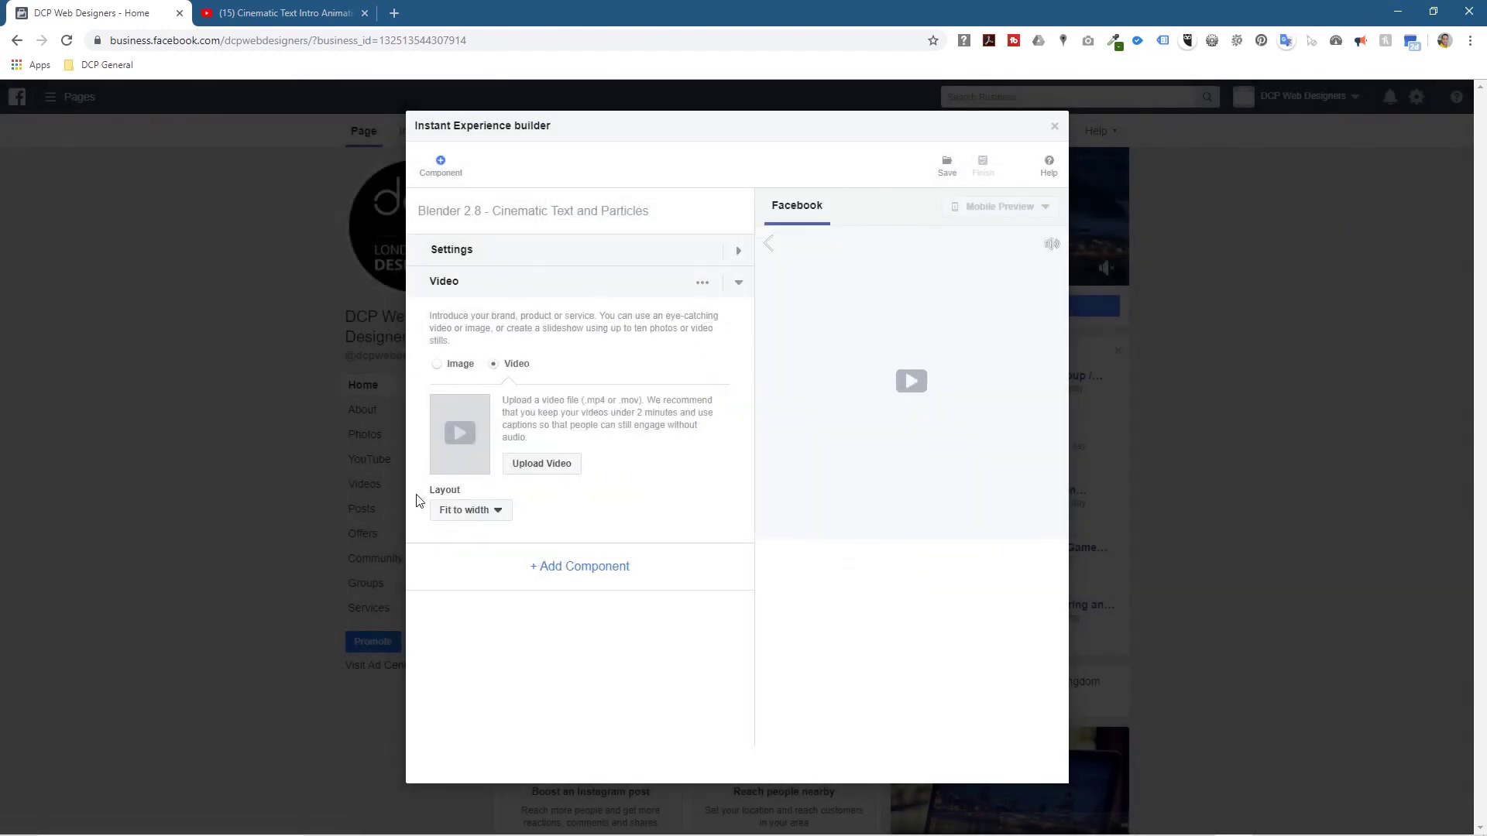
# Step: Upload "00 - Video - 01-1.mp4" from the desktop's Facebook Instant Experience folder into the Video component
pyautogui.click(539, 464)
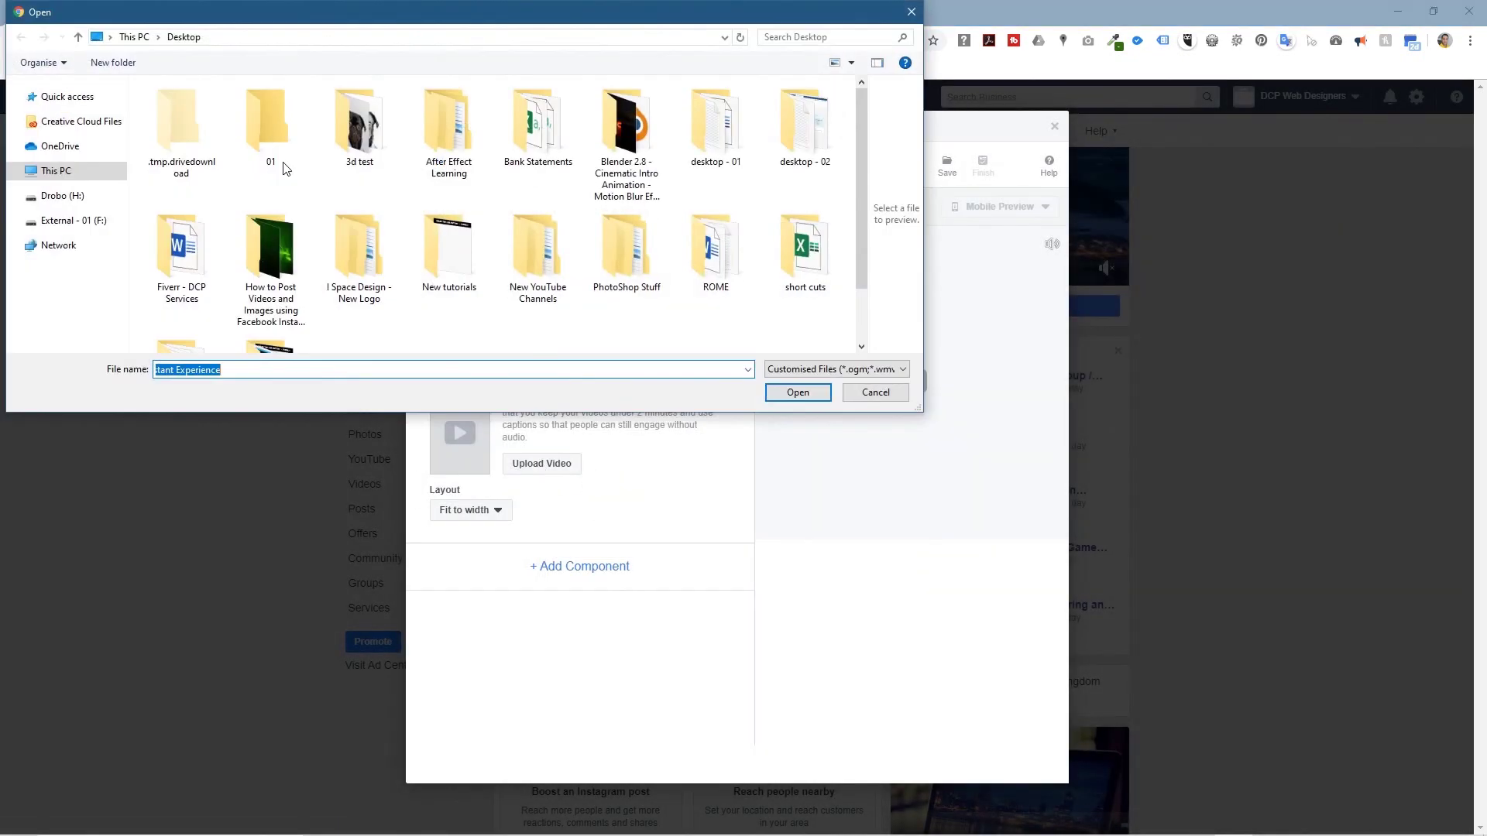
pyautogui.click(305, 282)
pyautogui.doubleClick(305, 281)
pyautogui.click(172, 143)
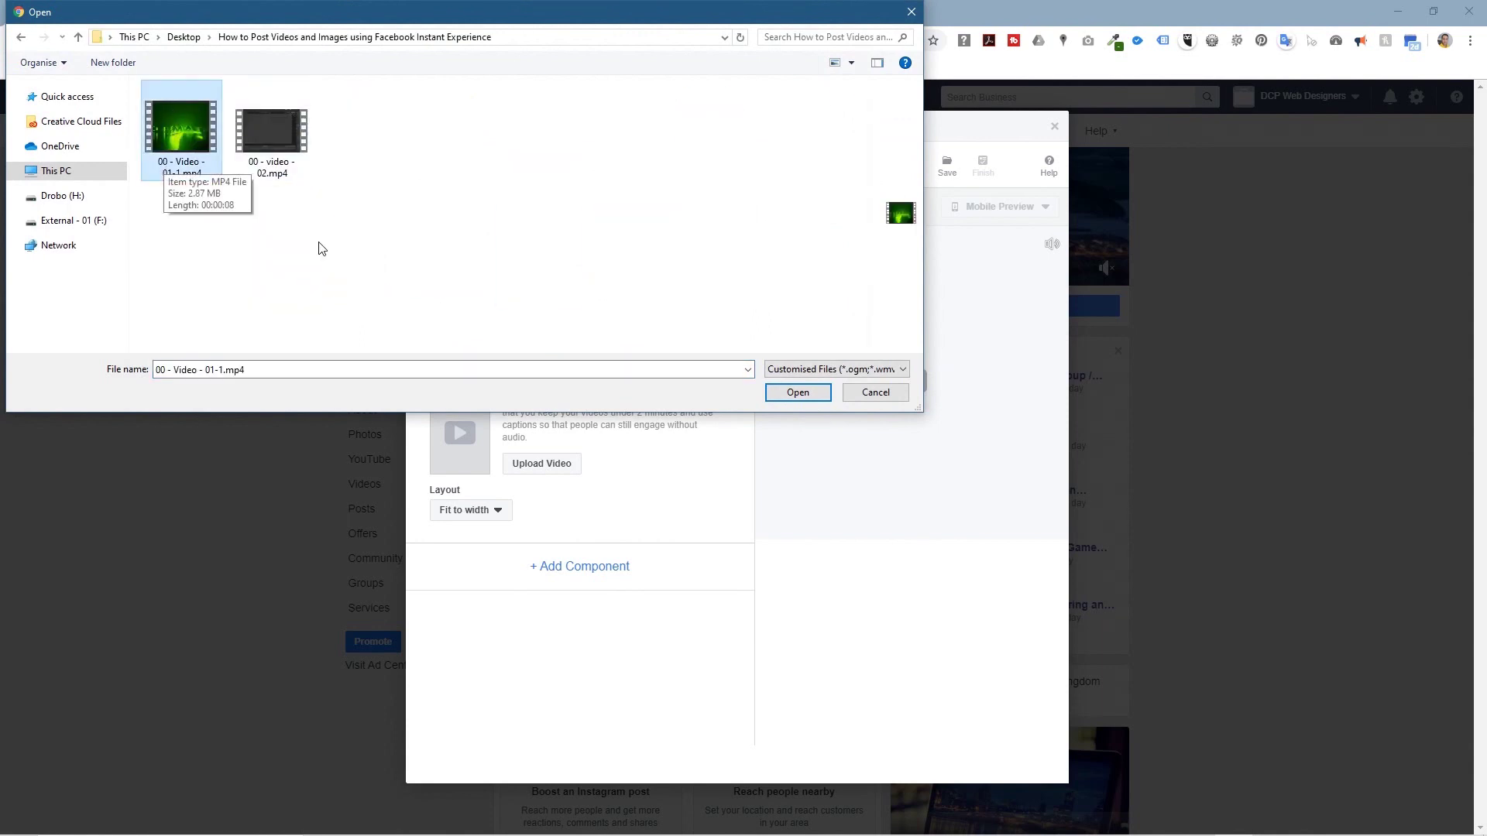
pyautogui.click(794, 395)
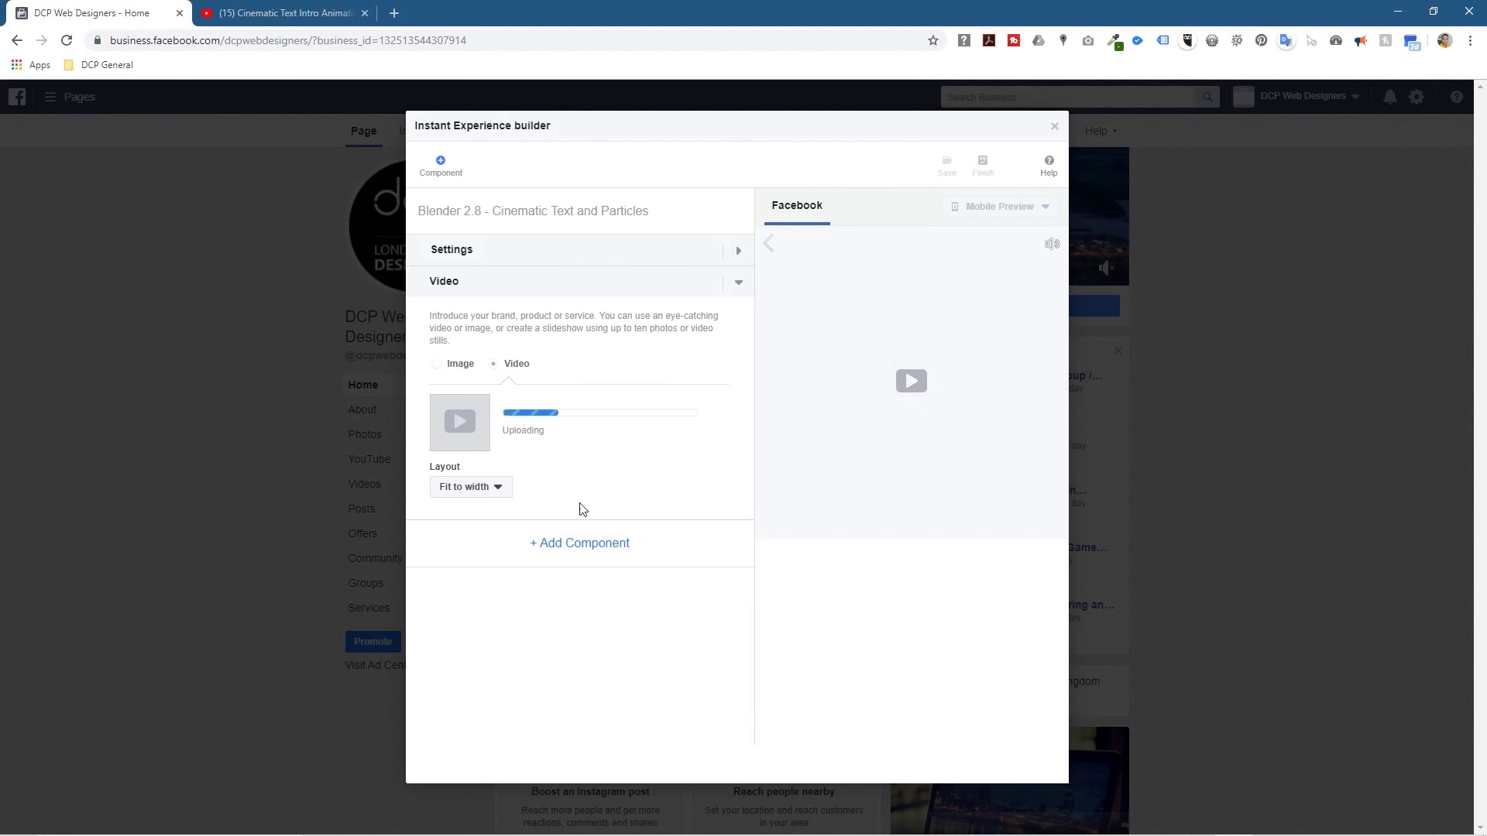
# Step: Add a Carousel component below the video and upload a photo from the project folder to its first slide
pyautogui.click(578, 546)
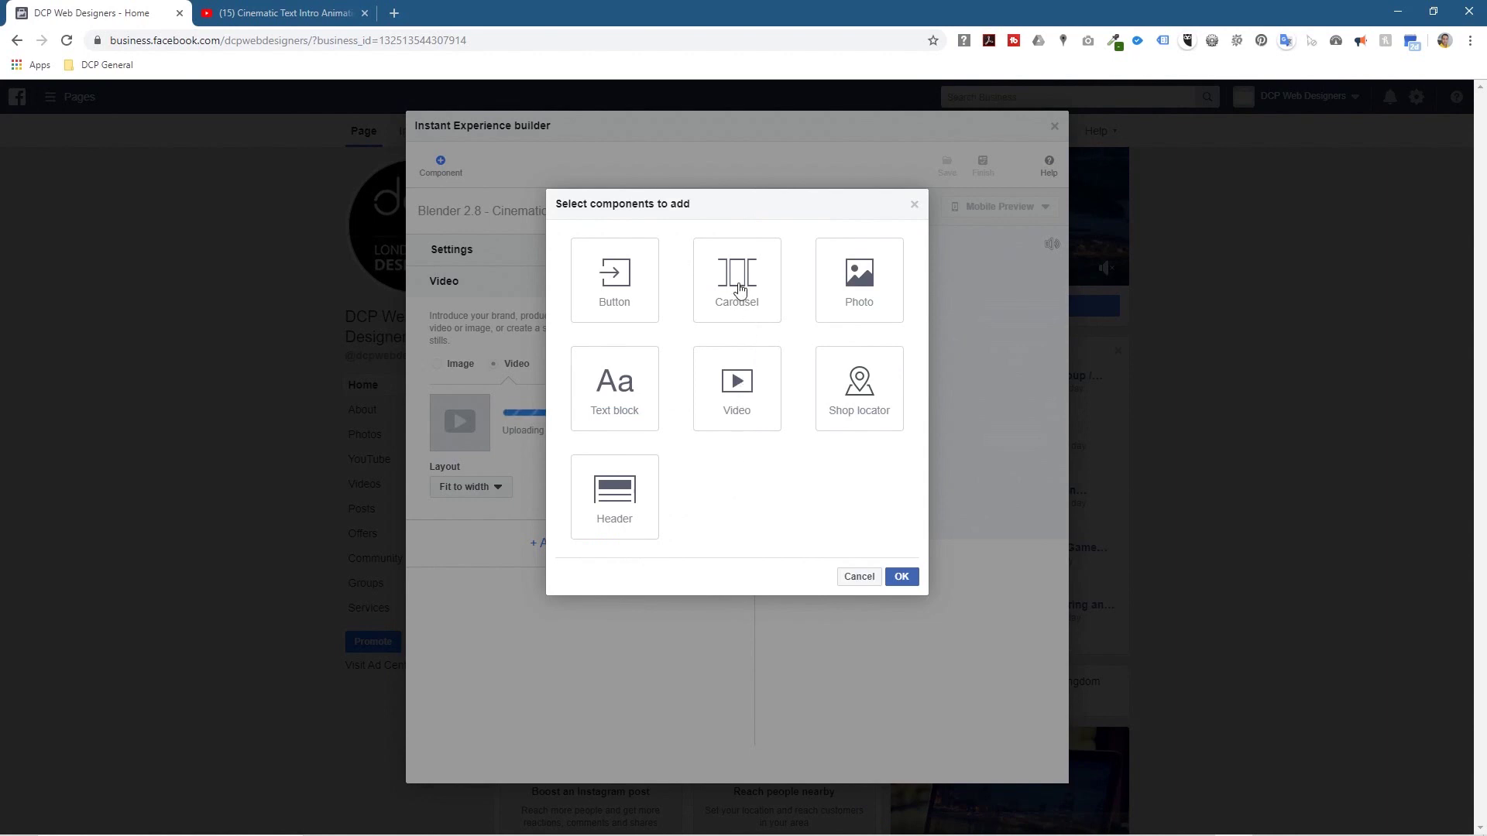
pyautogui.click(901, 578)
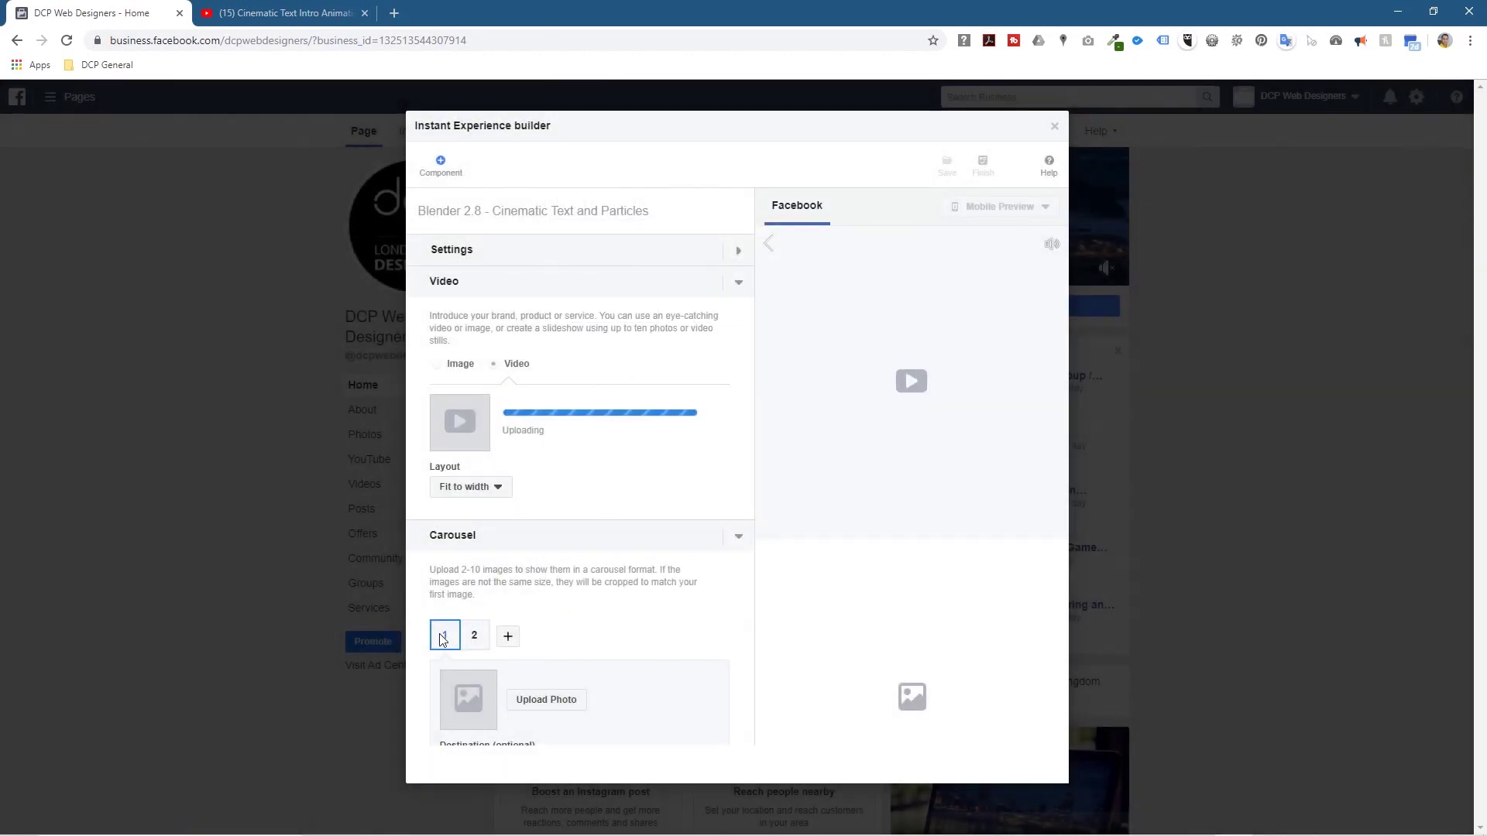
pyautogui.click(546, 702)
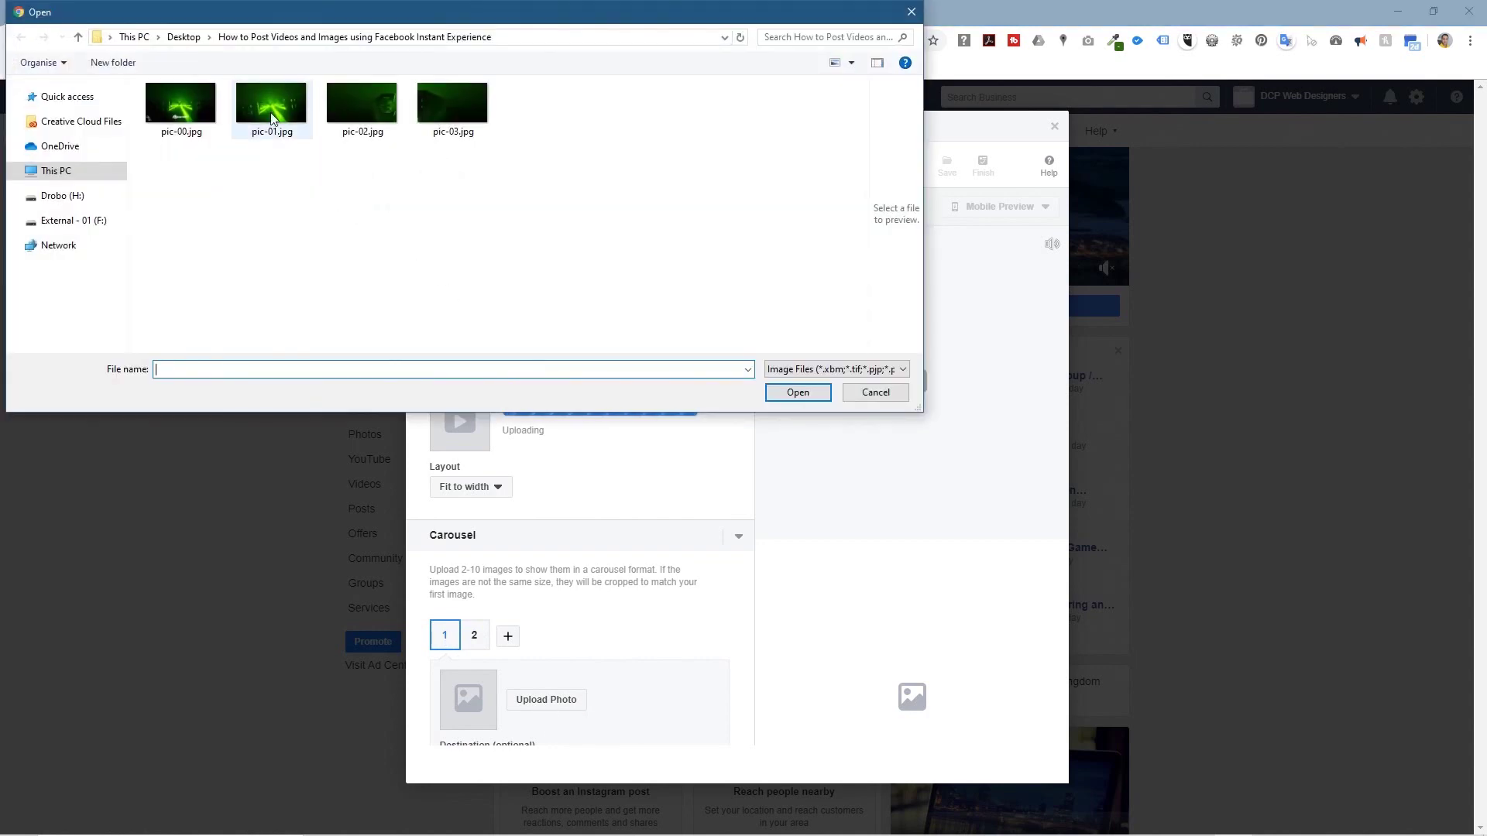
pyautogui.click(797, 393)
pyautogui.scroll(-2, 508, 661)
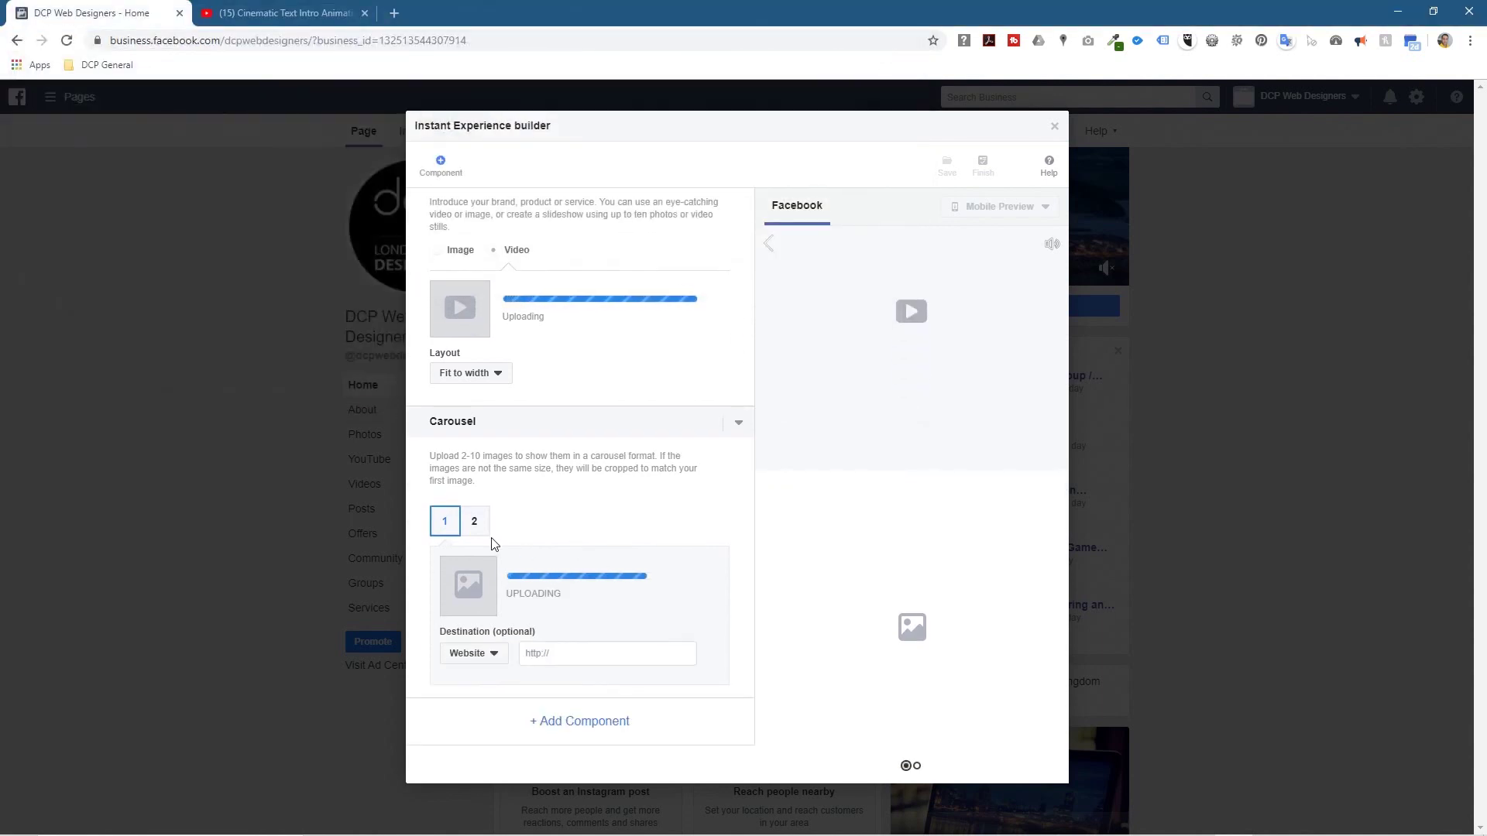
# Step: Upload pic-02.jpg from the project folder to the second carousel slide
pyautogui.click(475, 523)
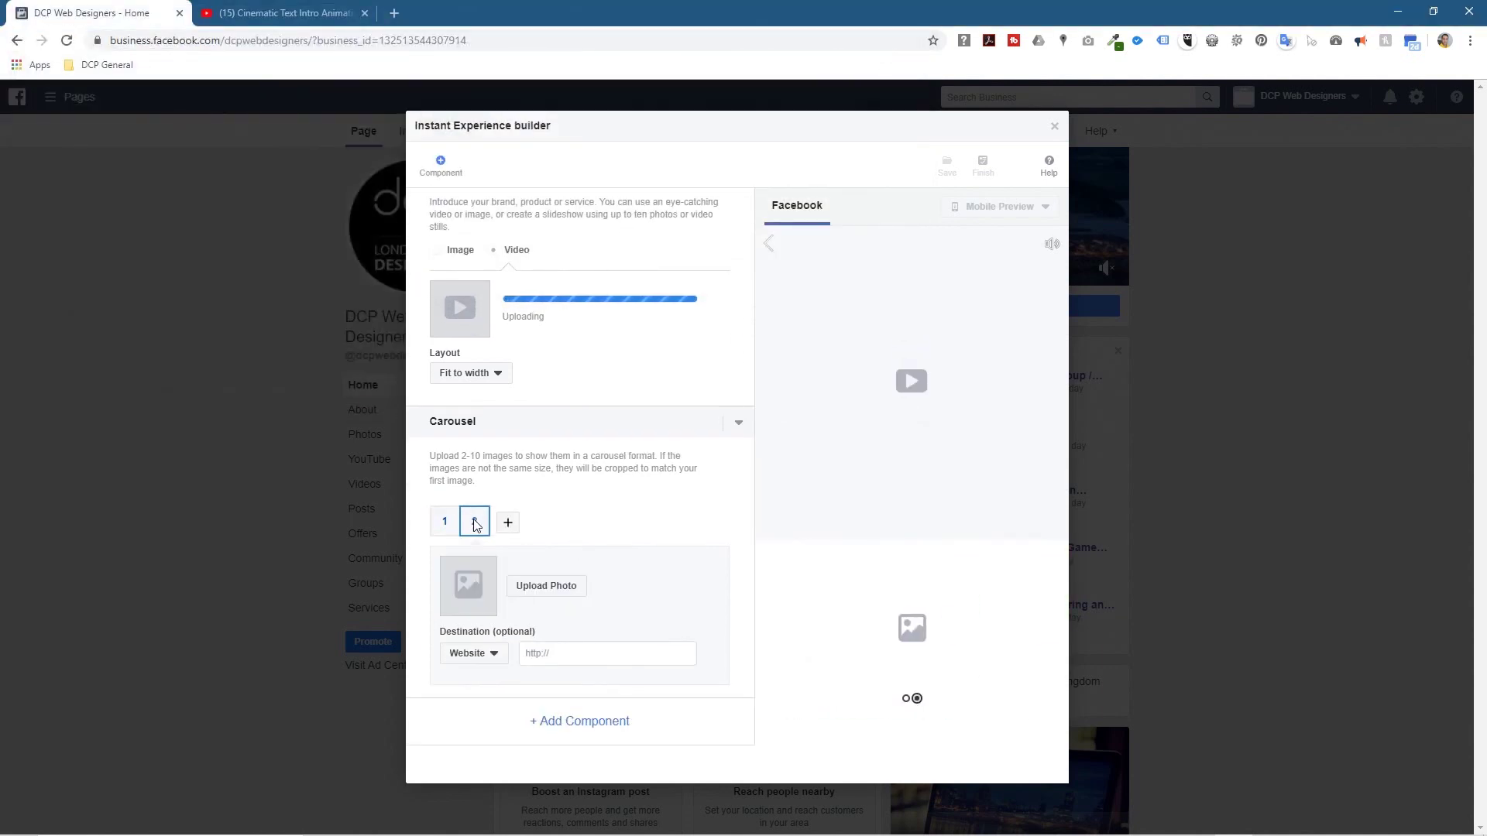
pyautogui.click(547, 586)
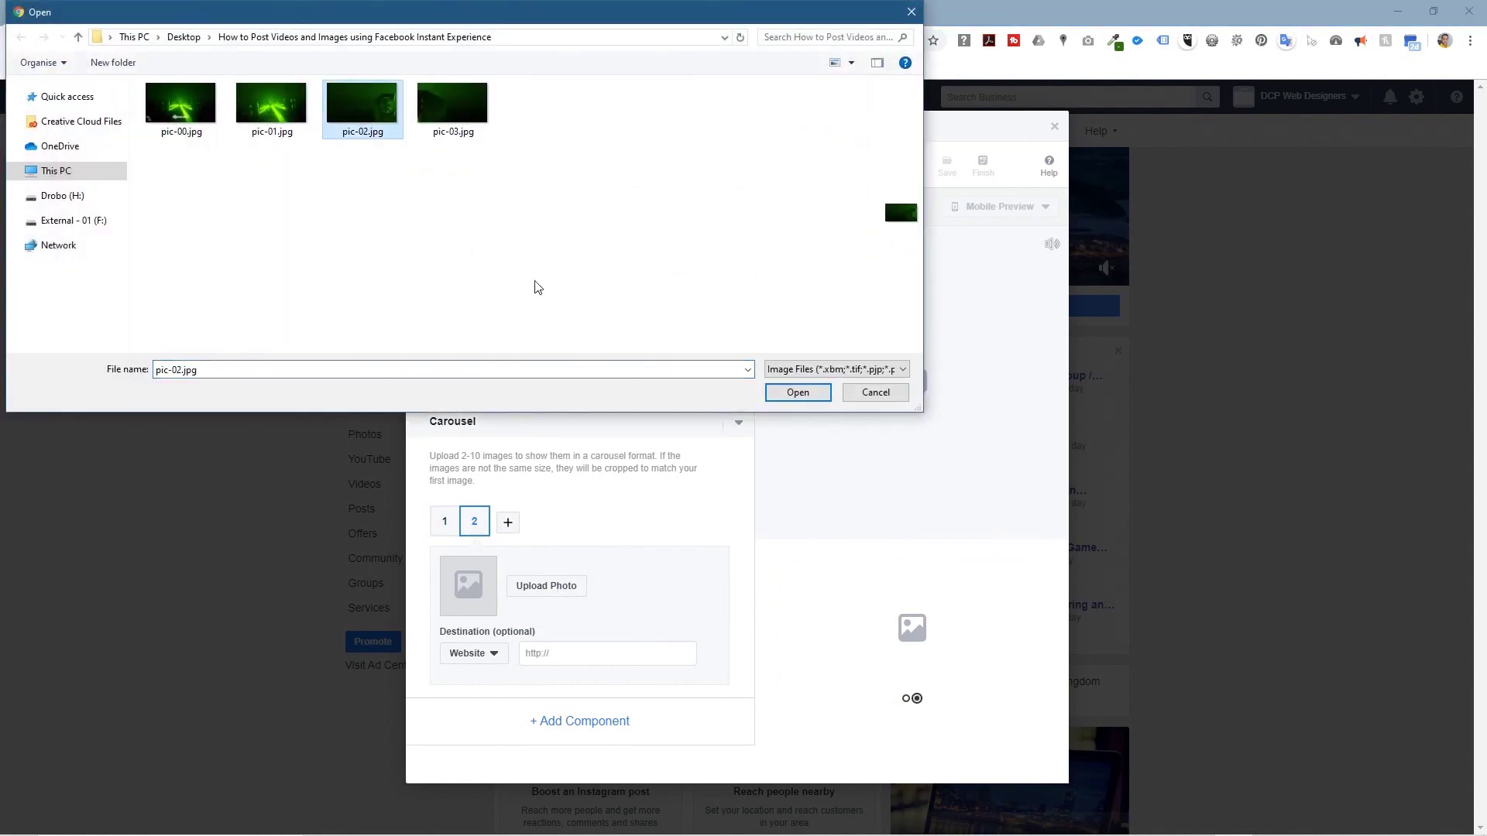
pyautogui.click(798, 393)
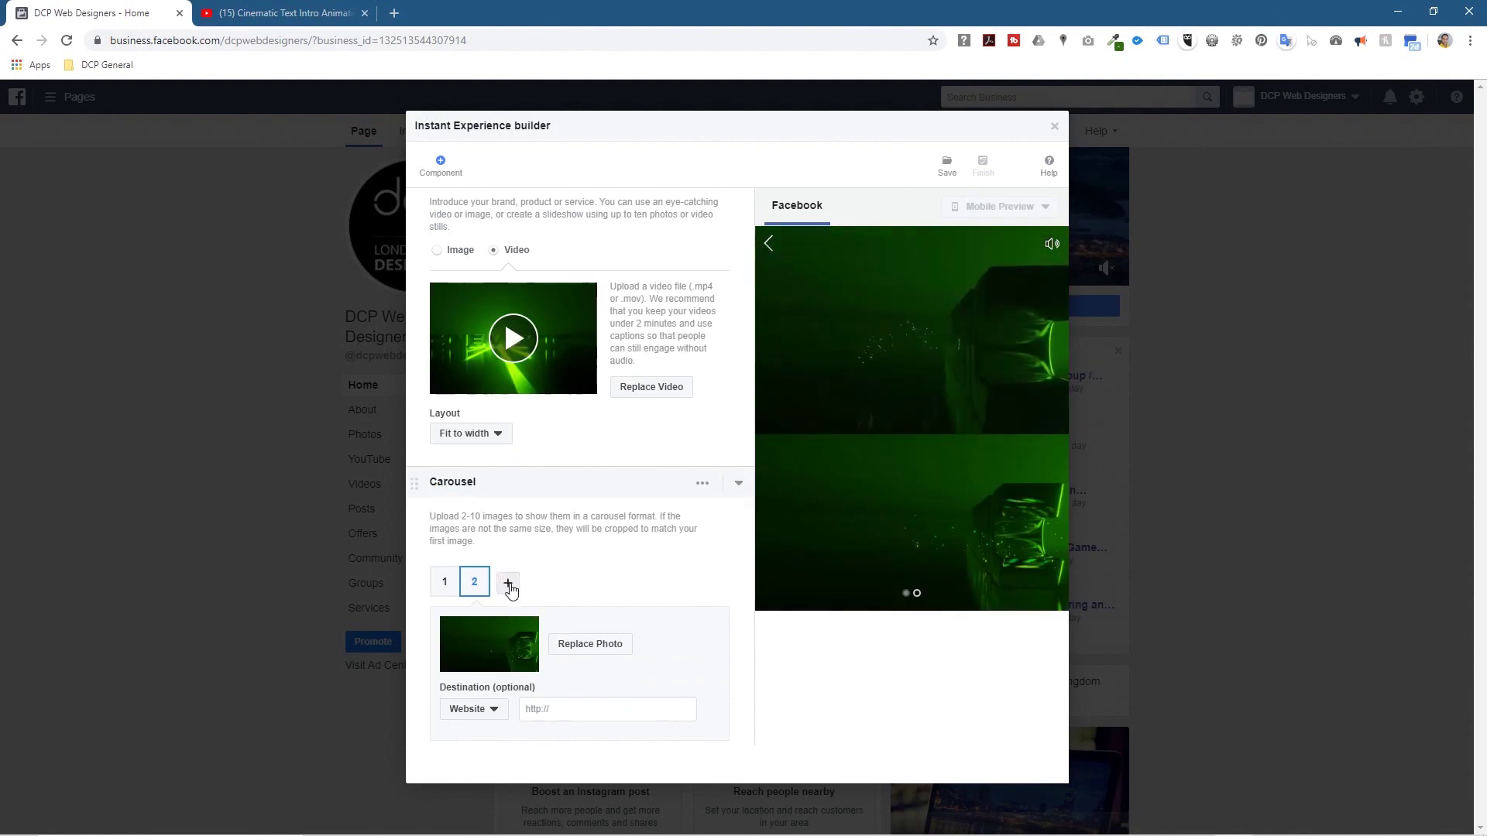
# Step: Add a third slide to the carousel and upload pic-03.jpg to it
pyautogui.click(508, 586)
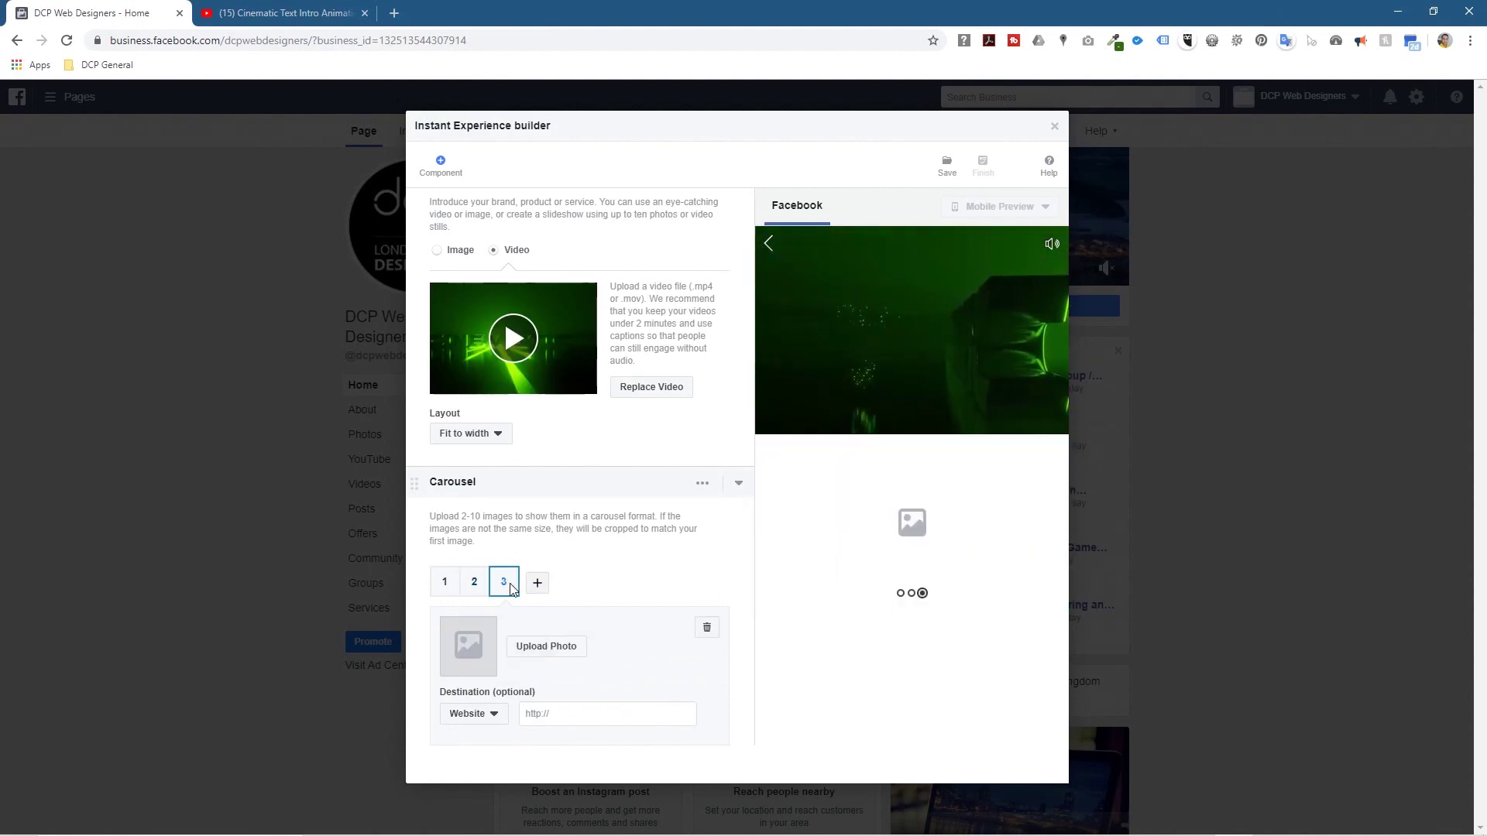
pyautogui.click(547, 653)
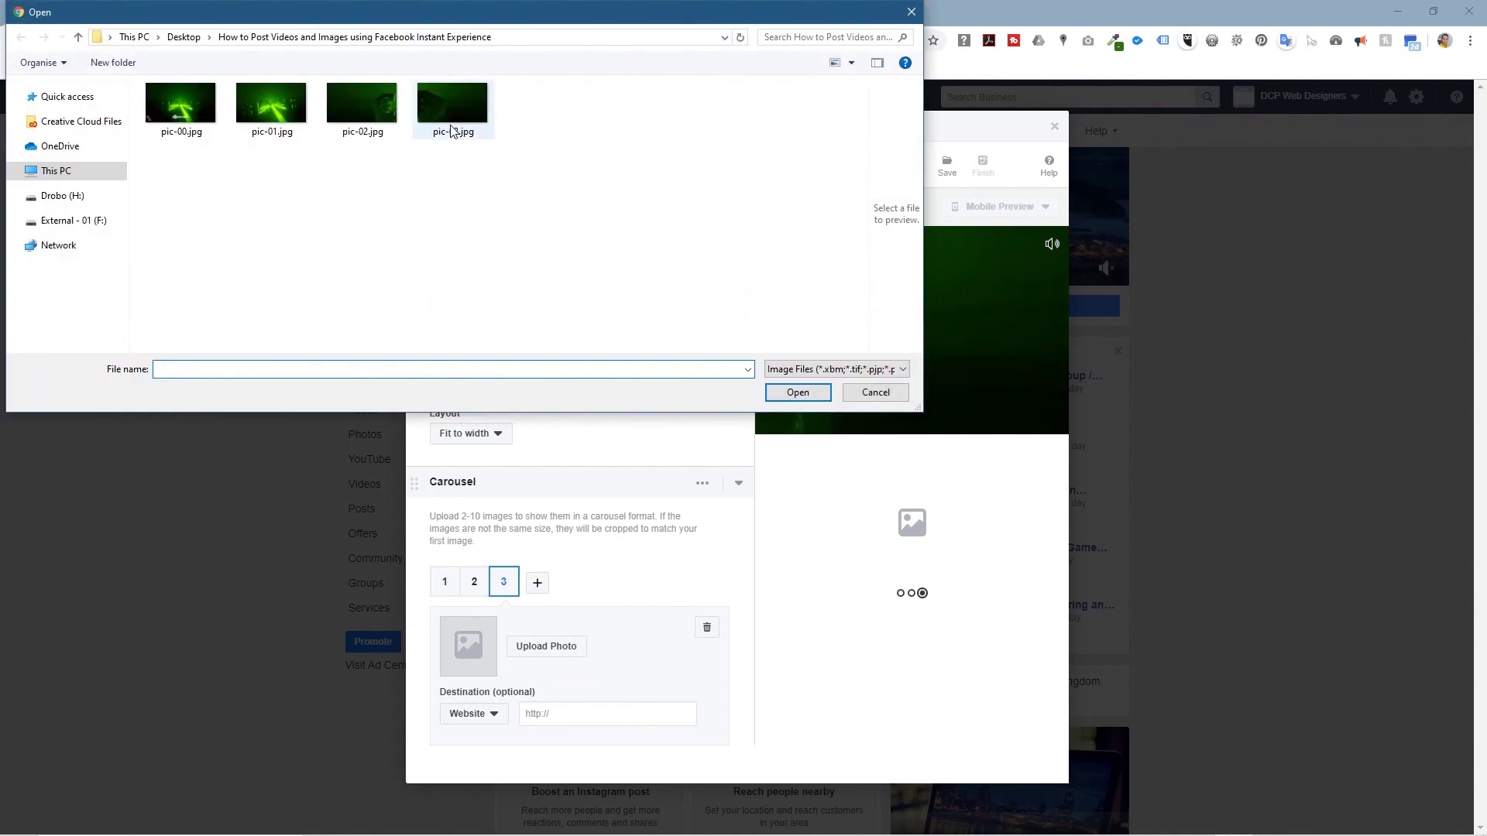
pyautogui.click(798, 392)
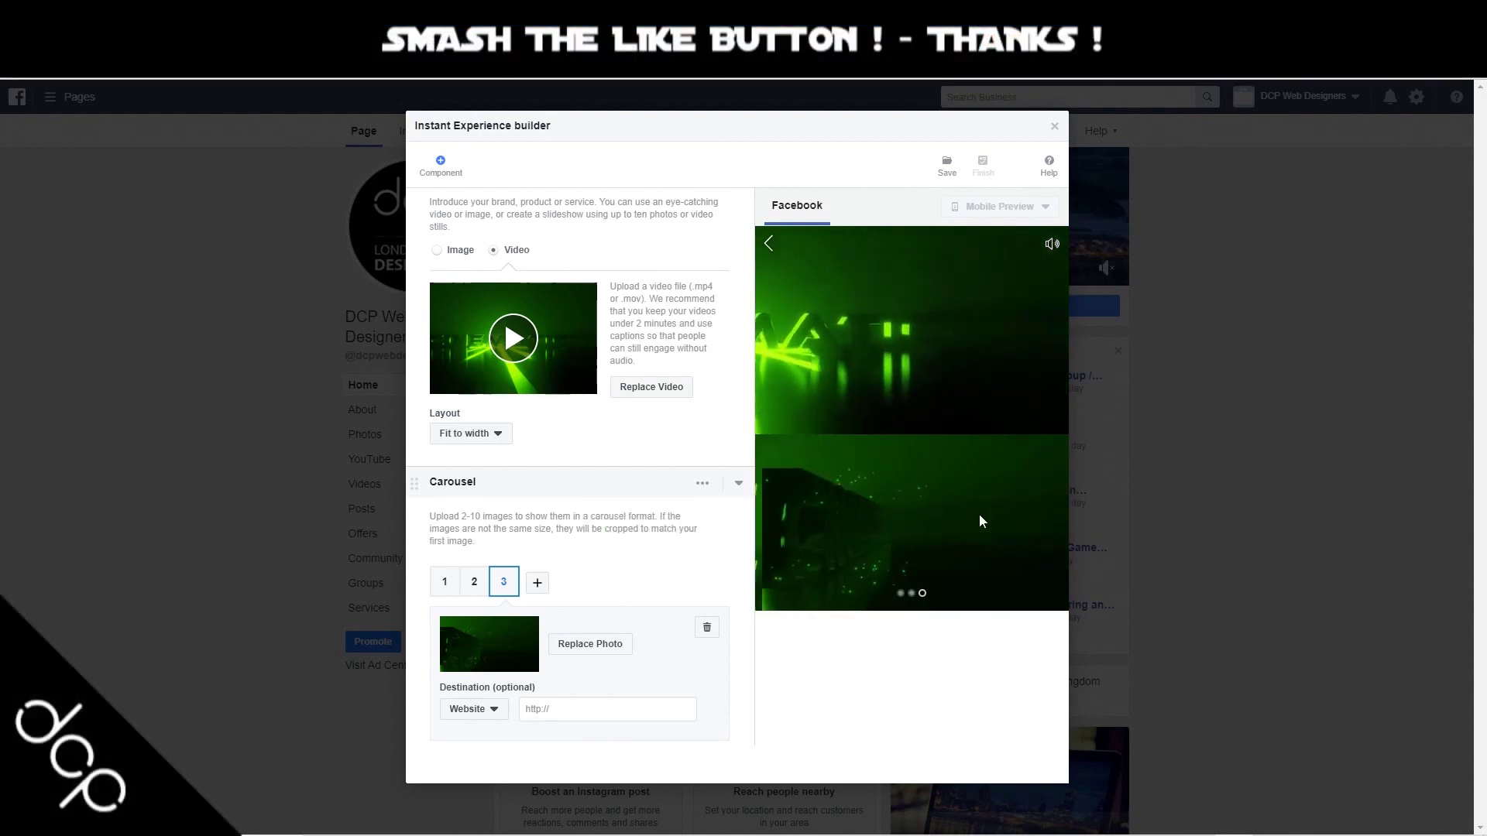
# Step: Swipe through the carousel slides in the preview back to the first image
pyautogui.moveTo(1001, 510); pyautogui.dragTo(920, 530)
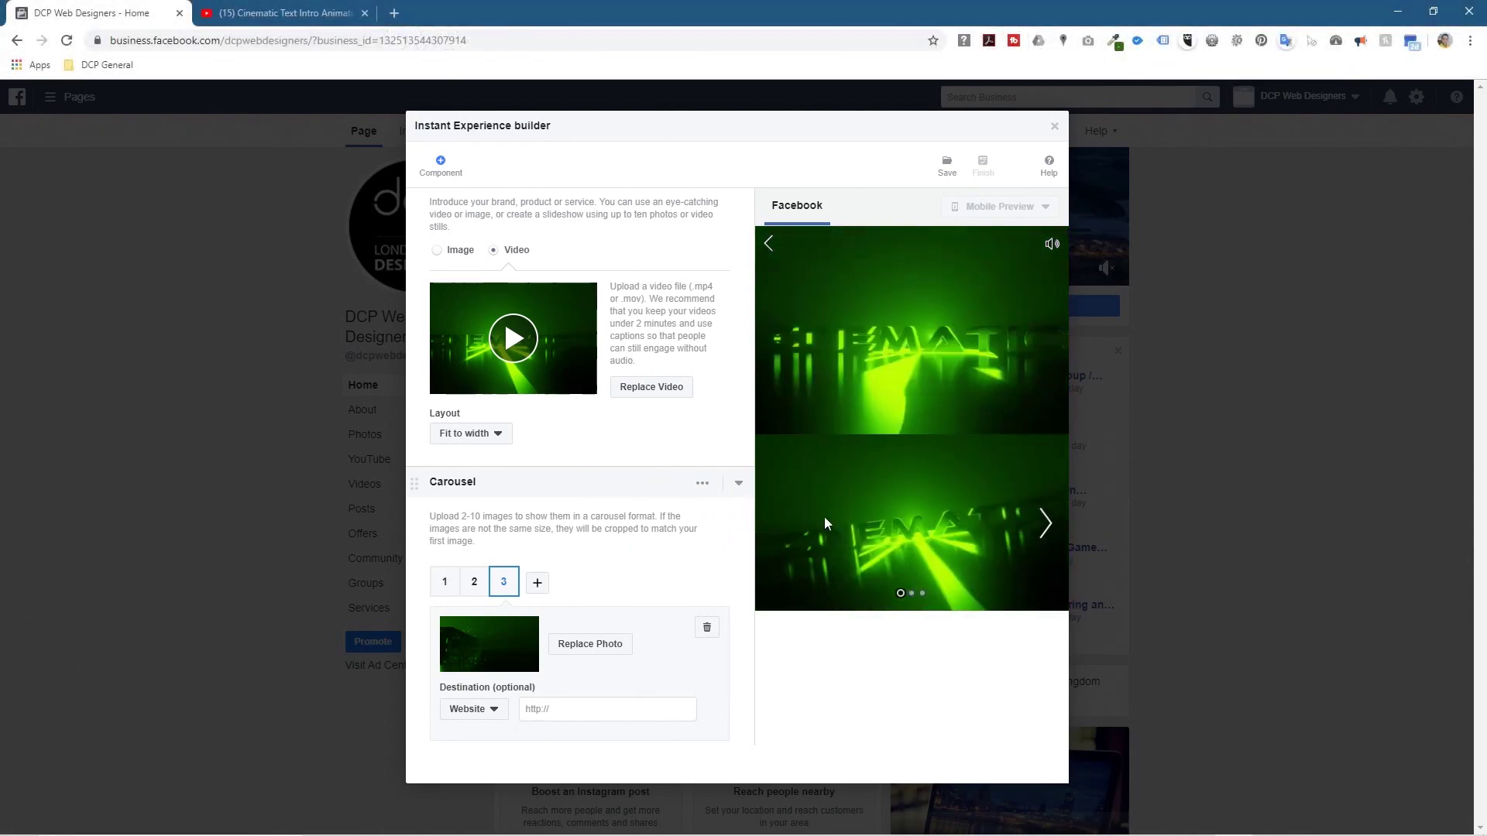
pyautogui.moveTo(798, 513)
pyautogui.mouseDown()
pyautogui.moveTo(923, 508)
pyautogui.moveTo(776, 496)
pyautogui.mouseUp()
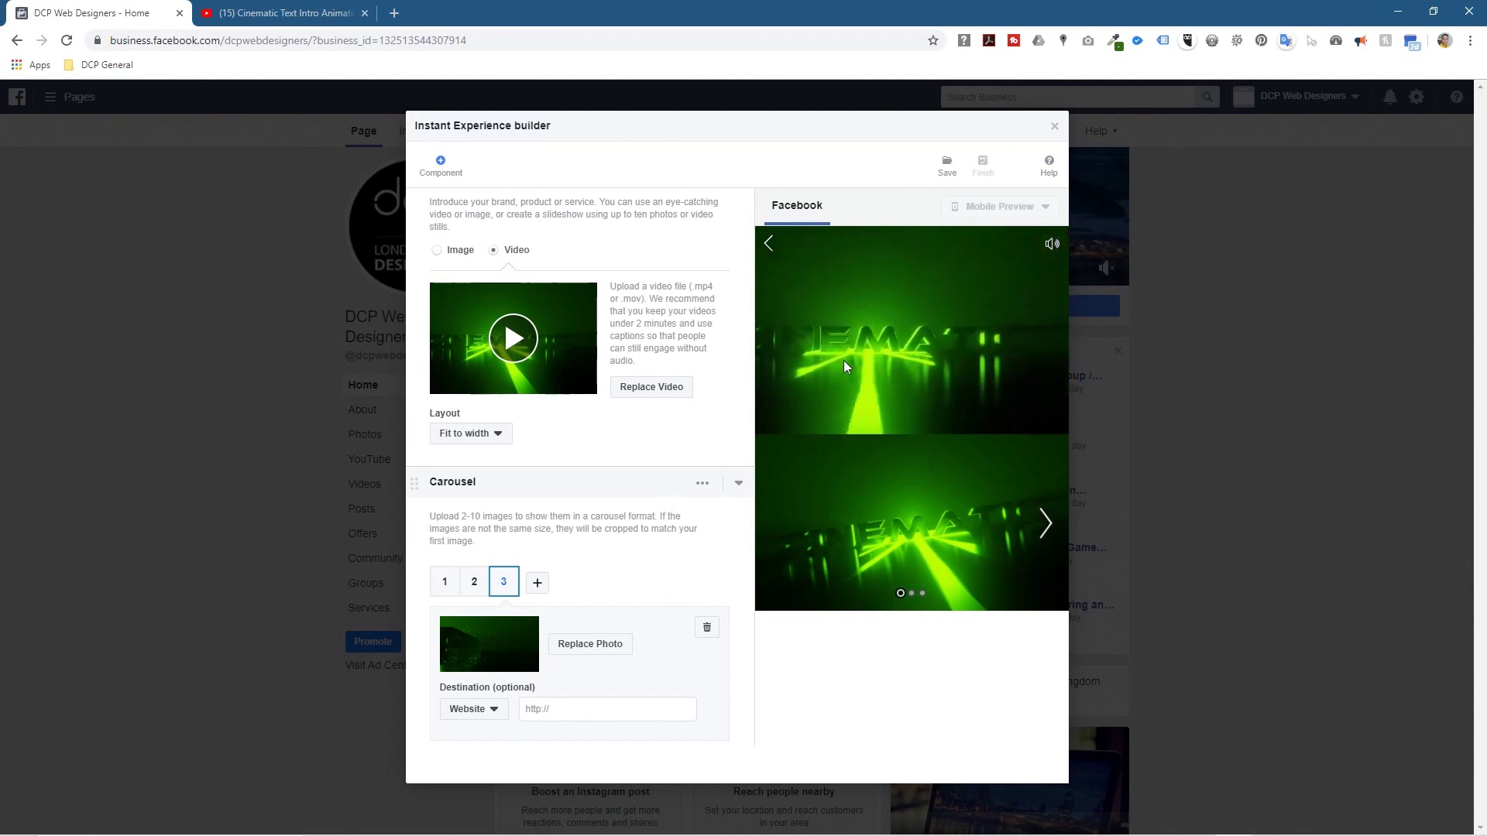
pyautogui.moveTo(917, 577); pyautogui.dragTo(955, 526)
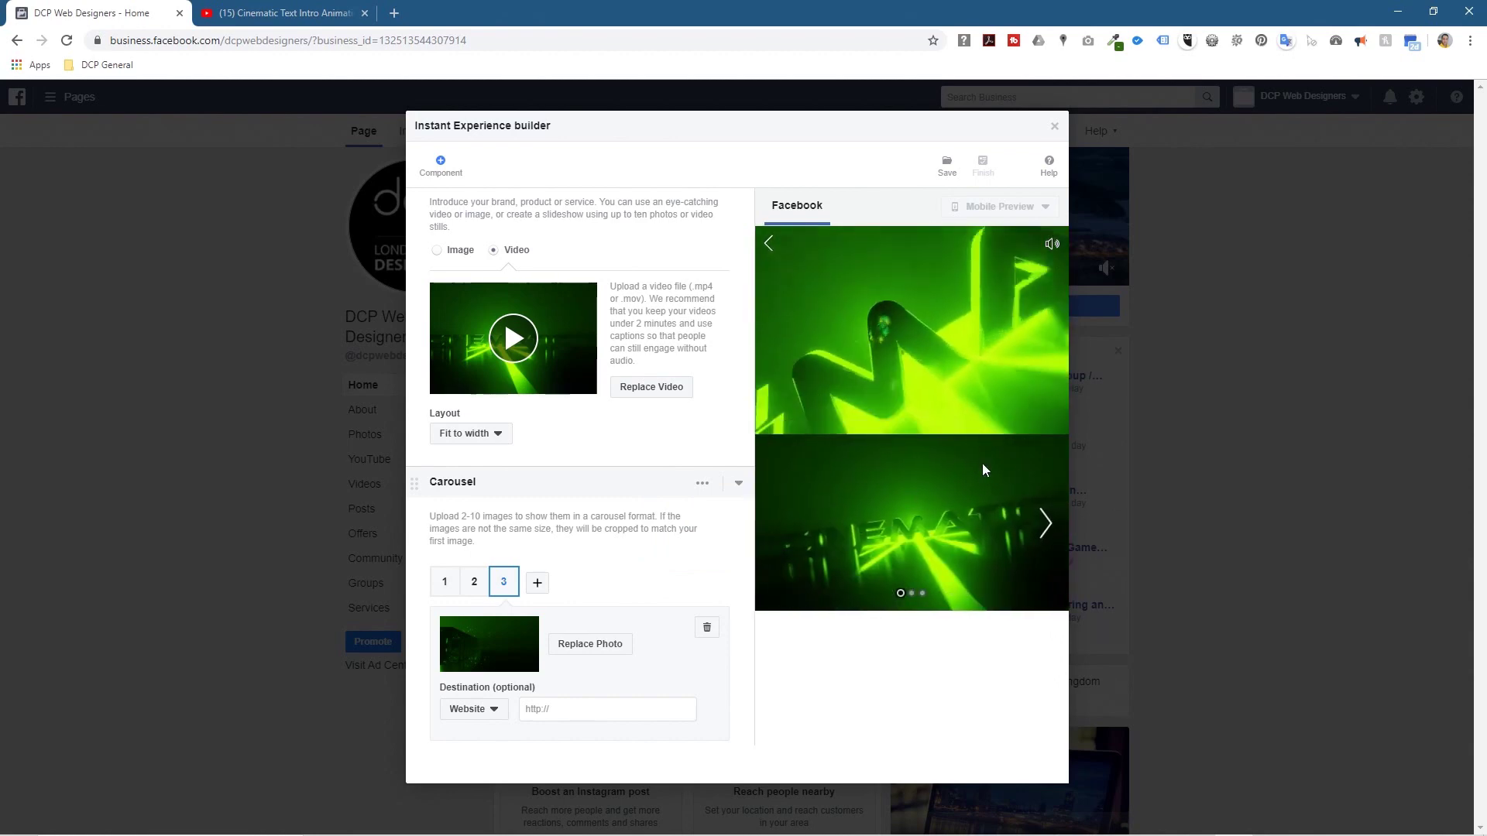
# Step: Add a second Video component below the carousel and upload "00 - video - 02.mp4" to it
pyautogui.scroll(-2, 601, 543)
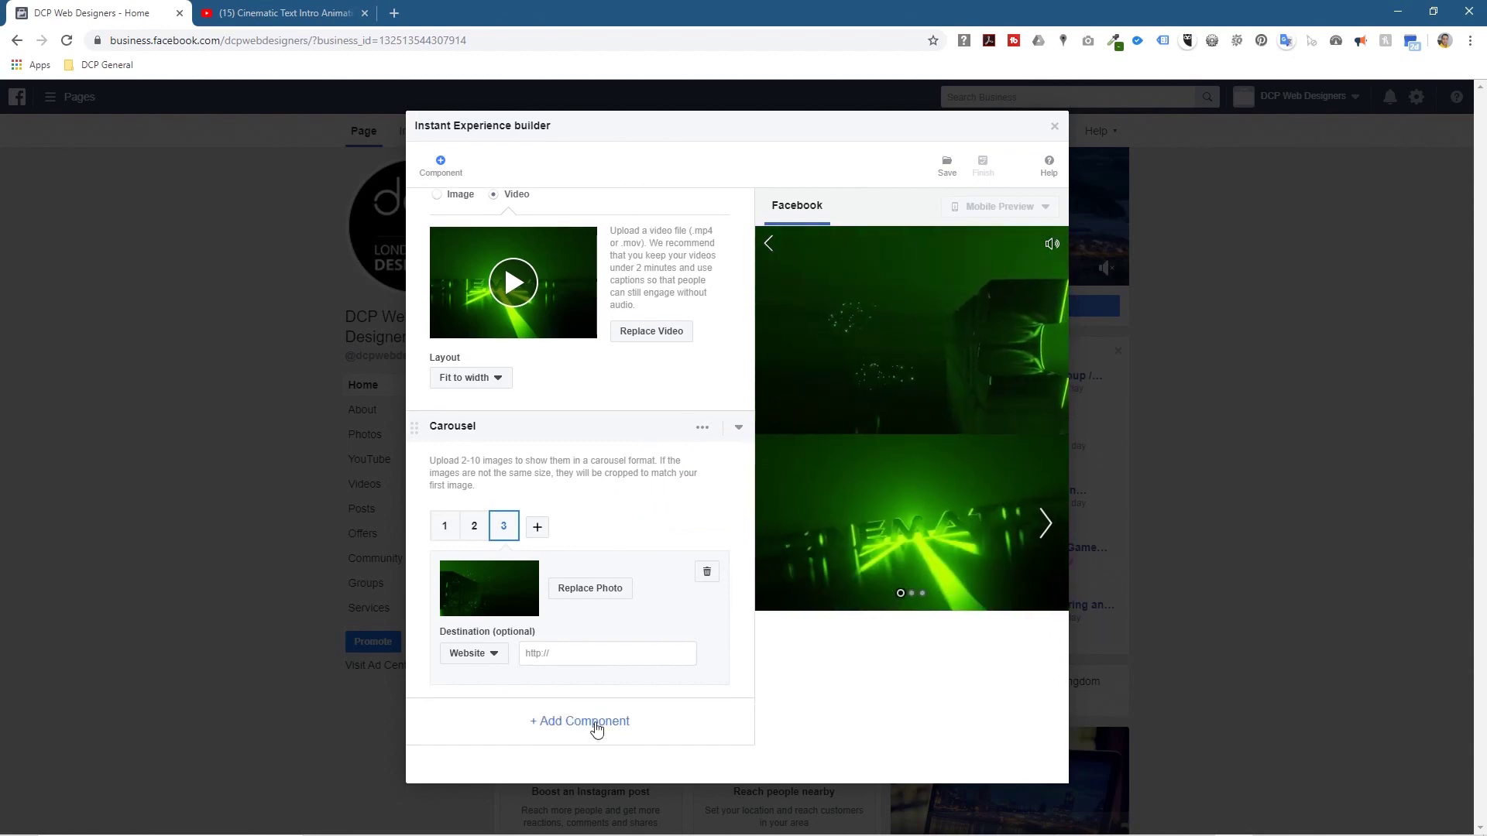
pyautogui.click(593, 724)
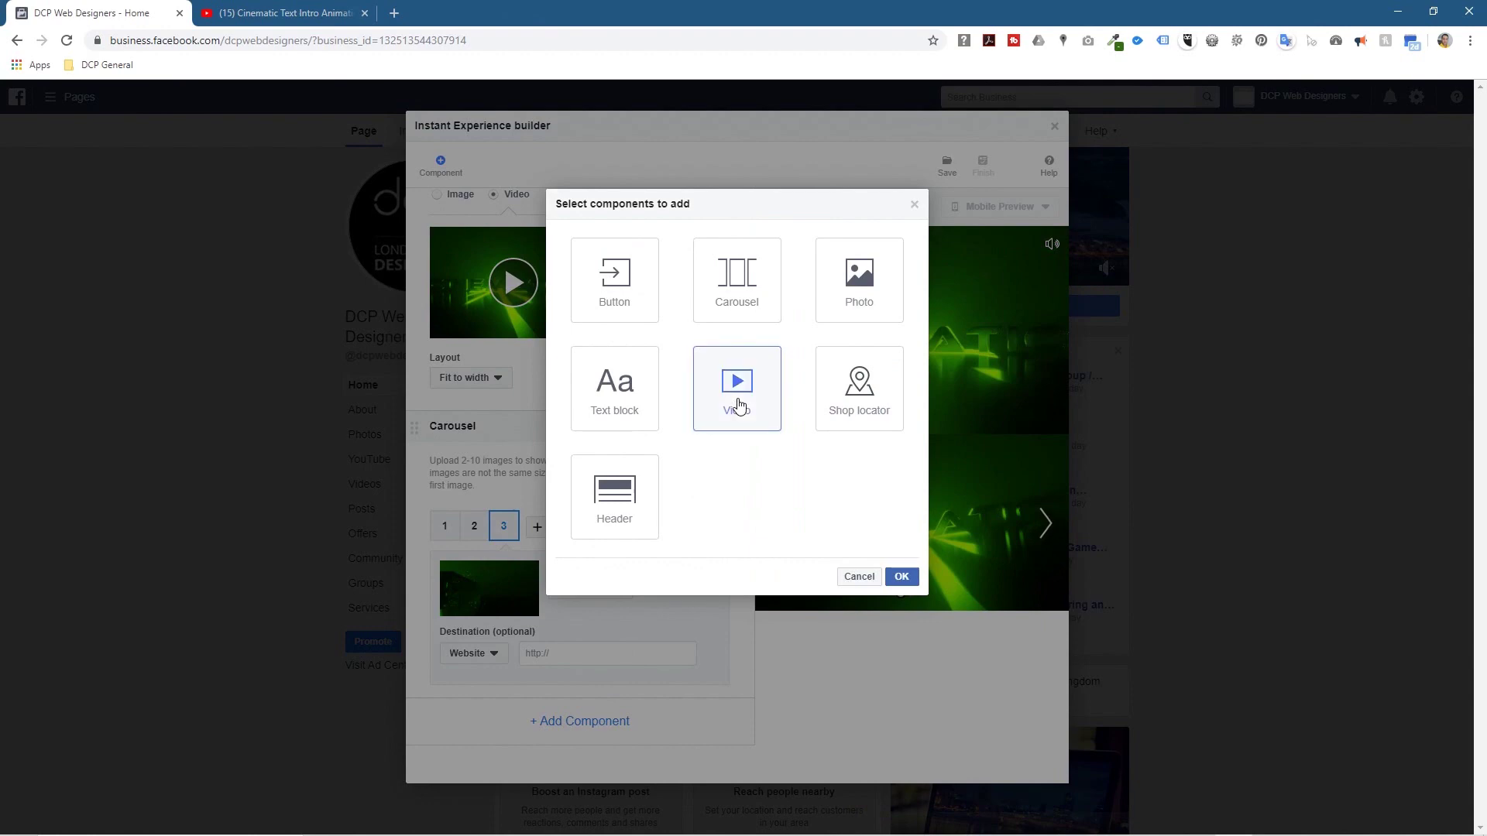
pyautogui.click(903, 578)
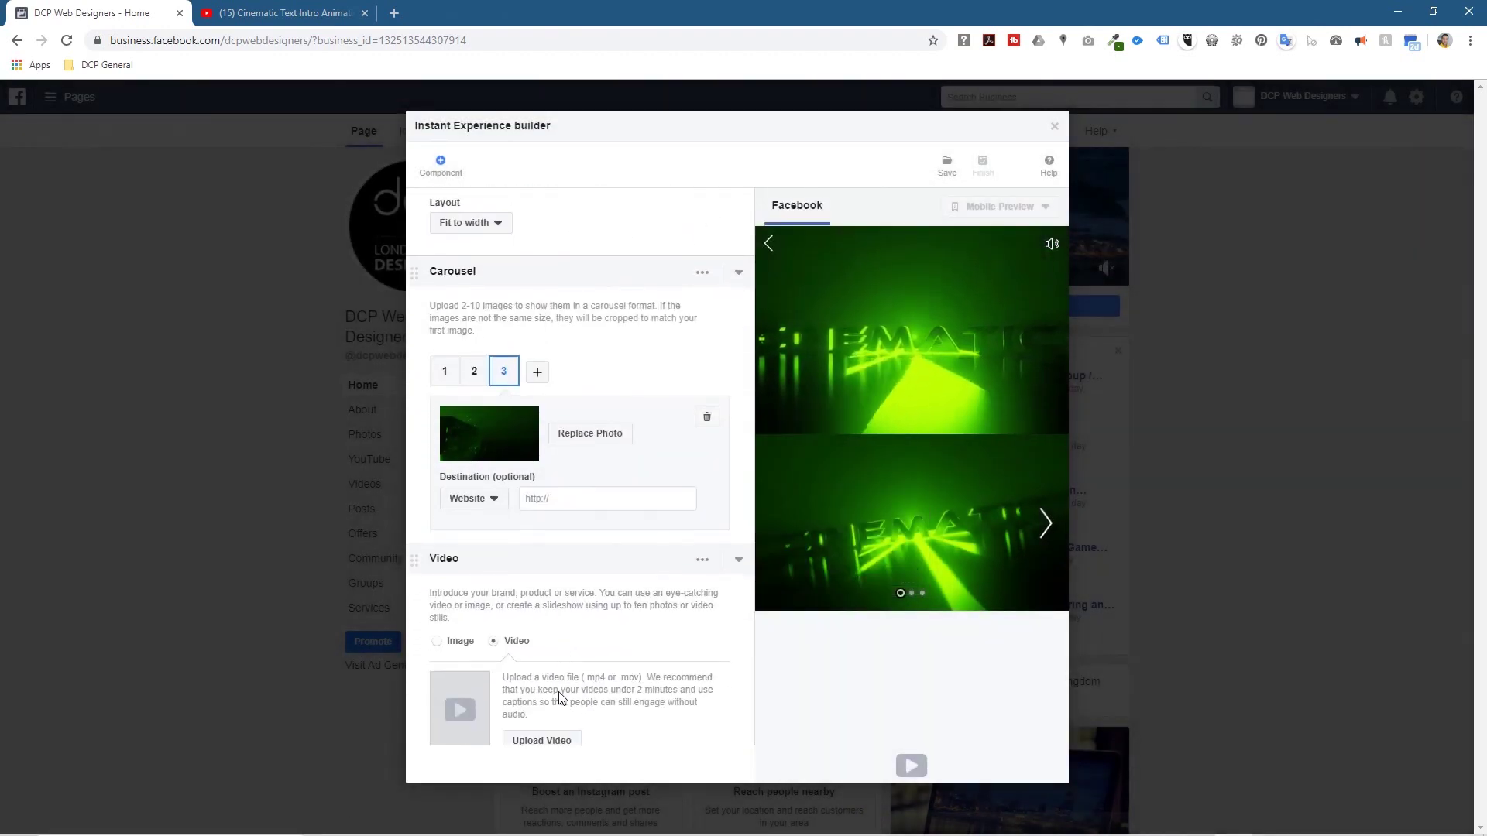
pyautogui.click(546, 620)
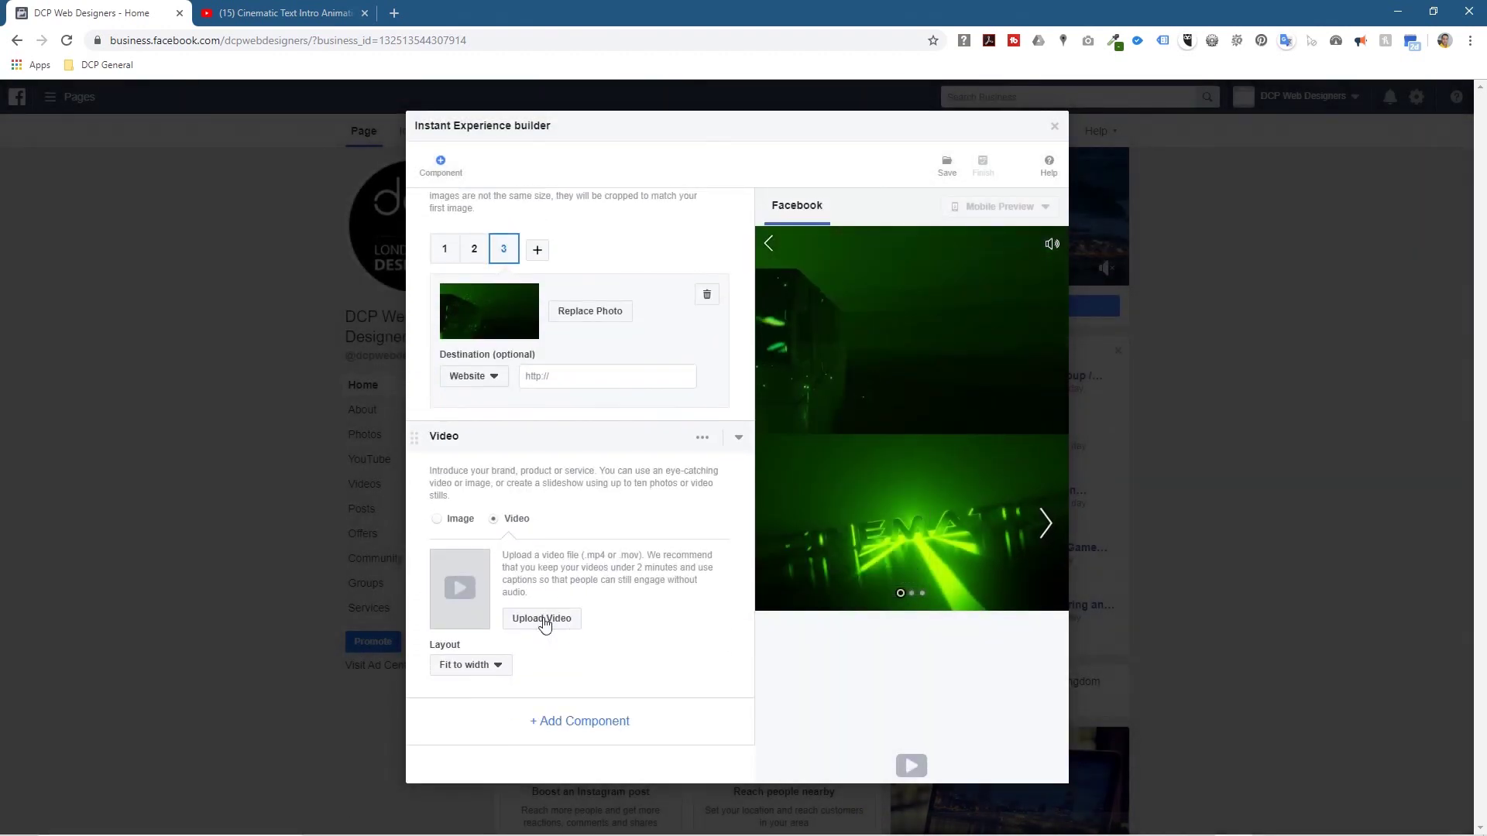
pyautogui.click(272, 117)
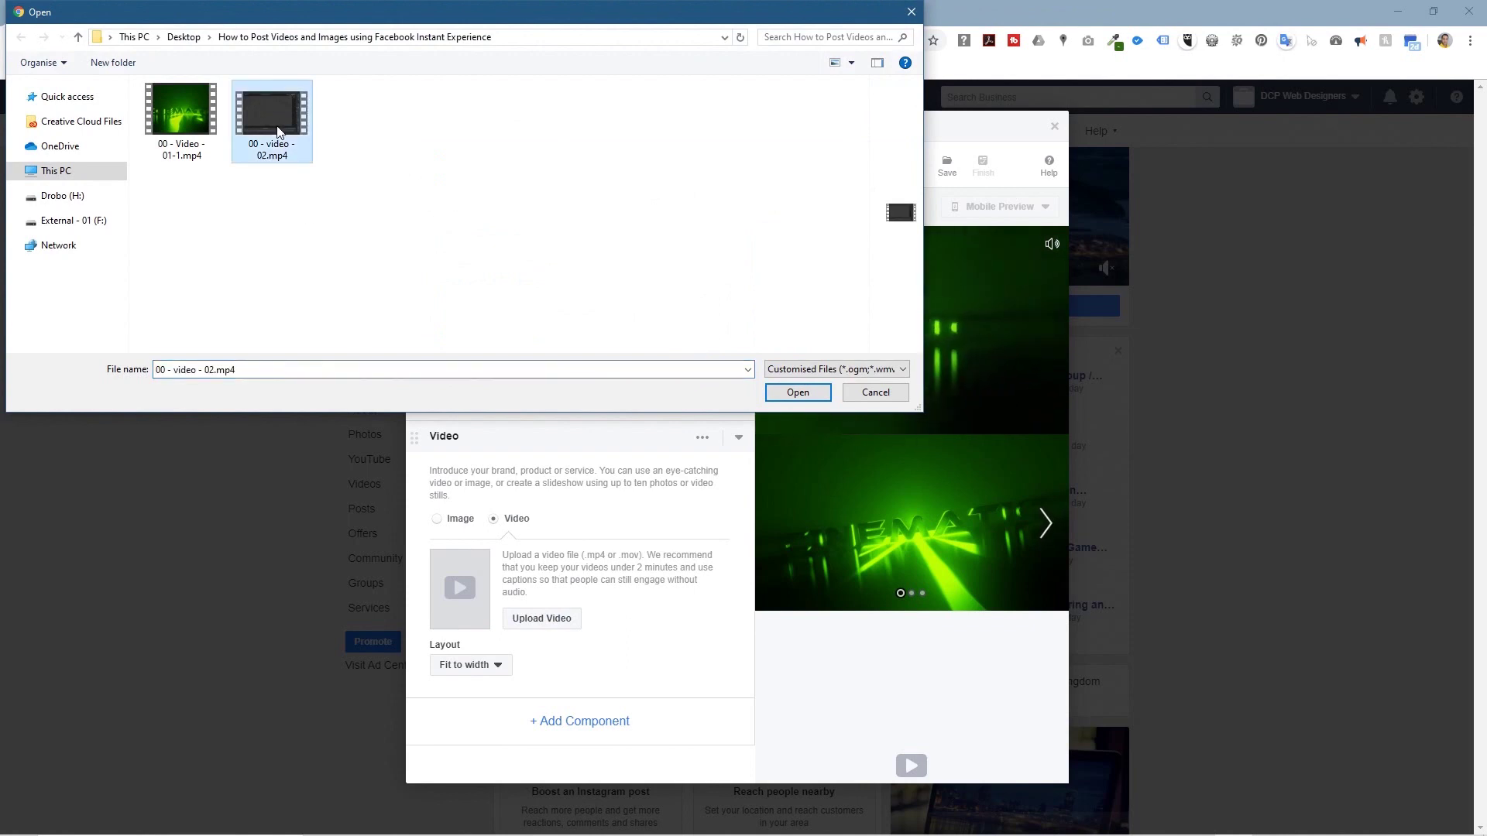
pyautogui.click(790, 393)
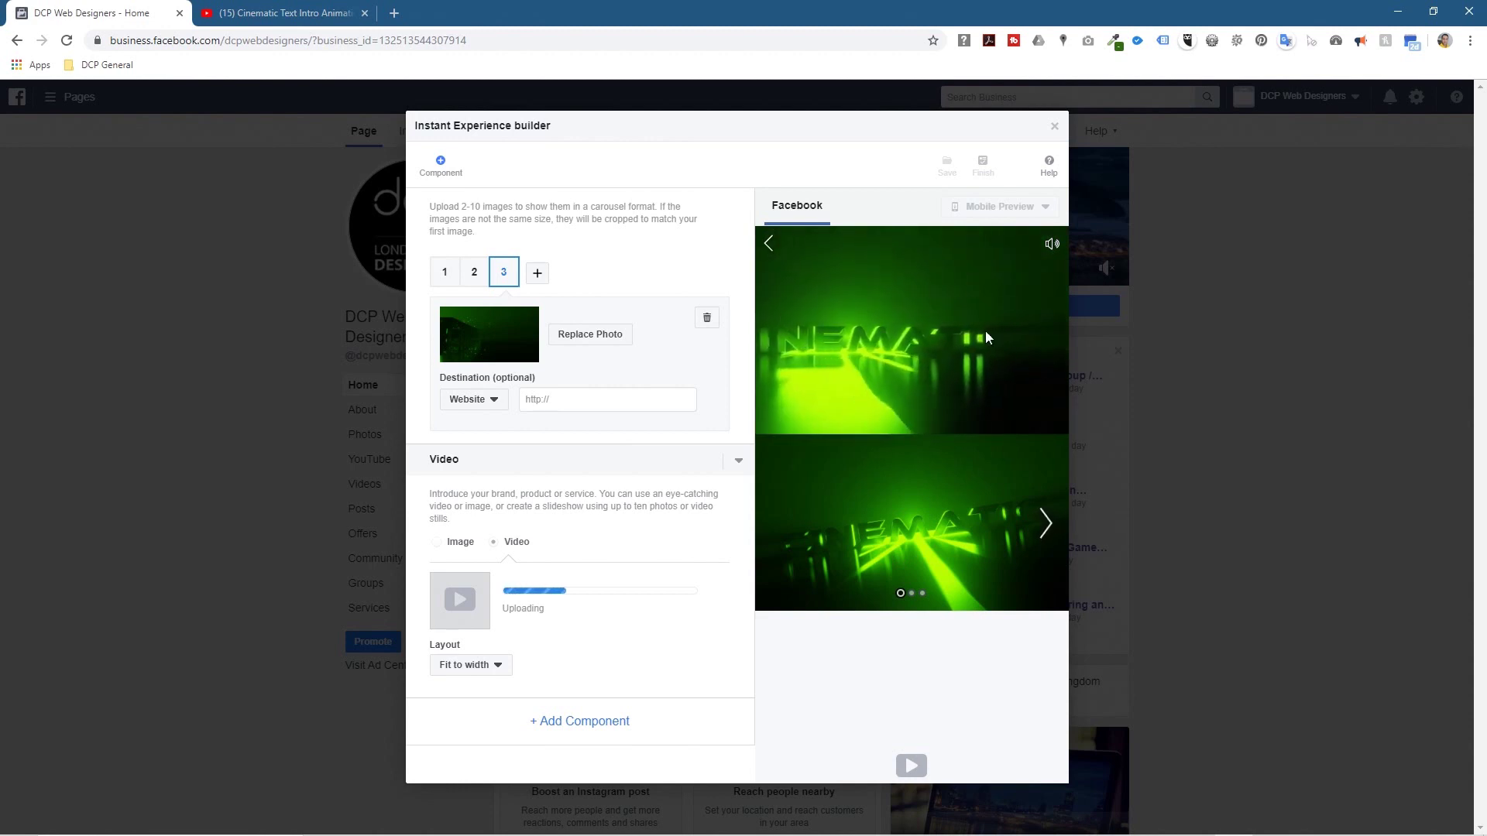
# Step: Add a Photo component below the second video and upload pic-00.jpg to it
pyautogui.click(583, 724)
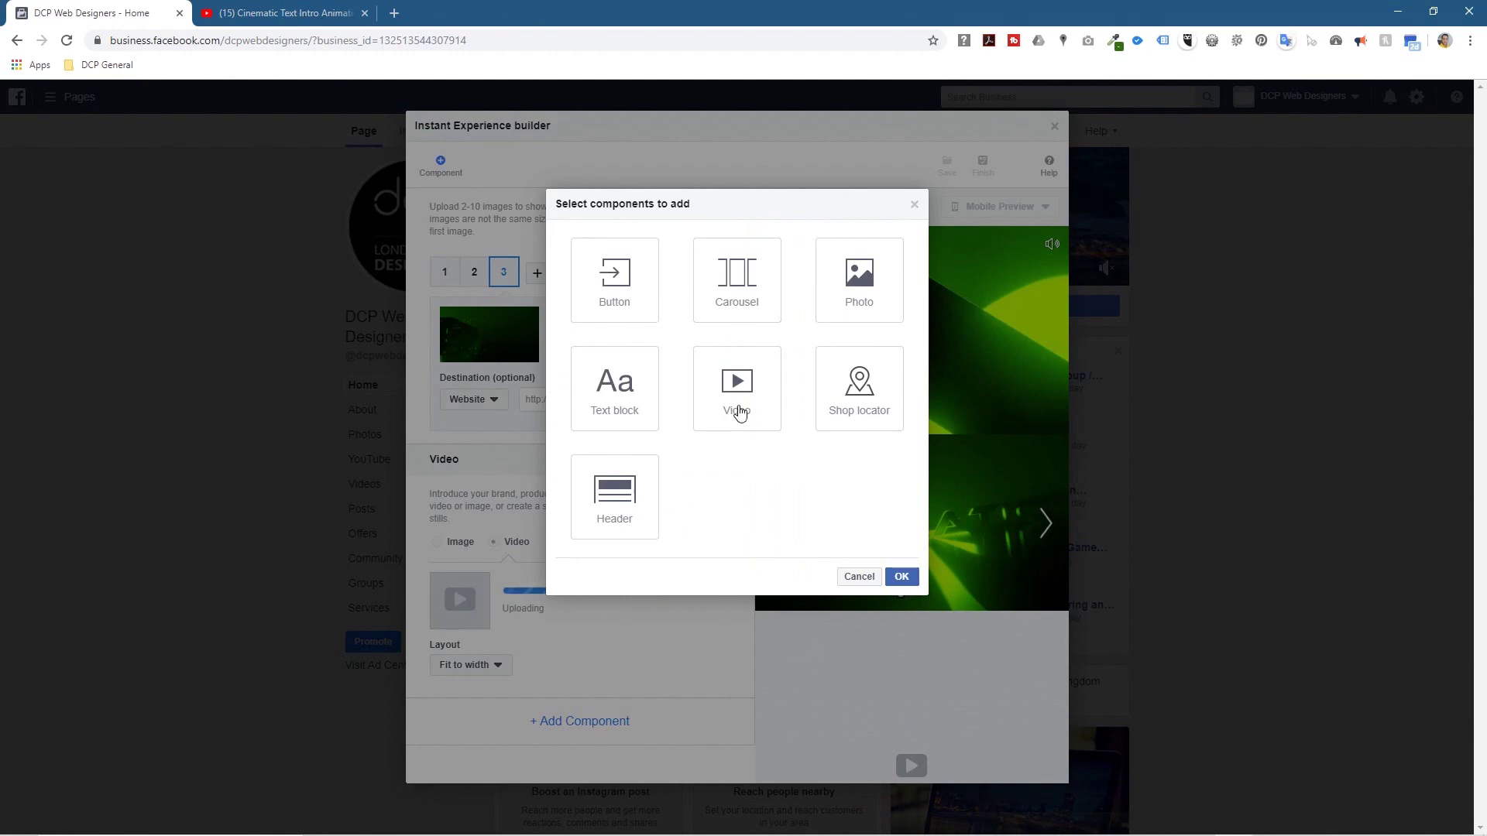
pyautogui.click(902, 577)
pyautogui.scroll(-2, 584, 623)
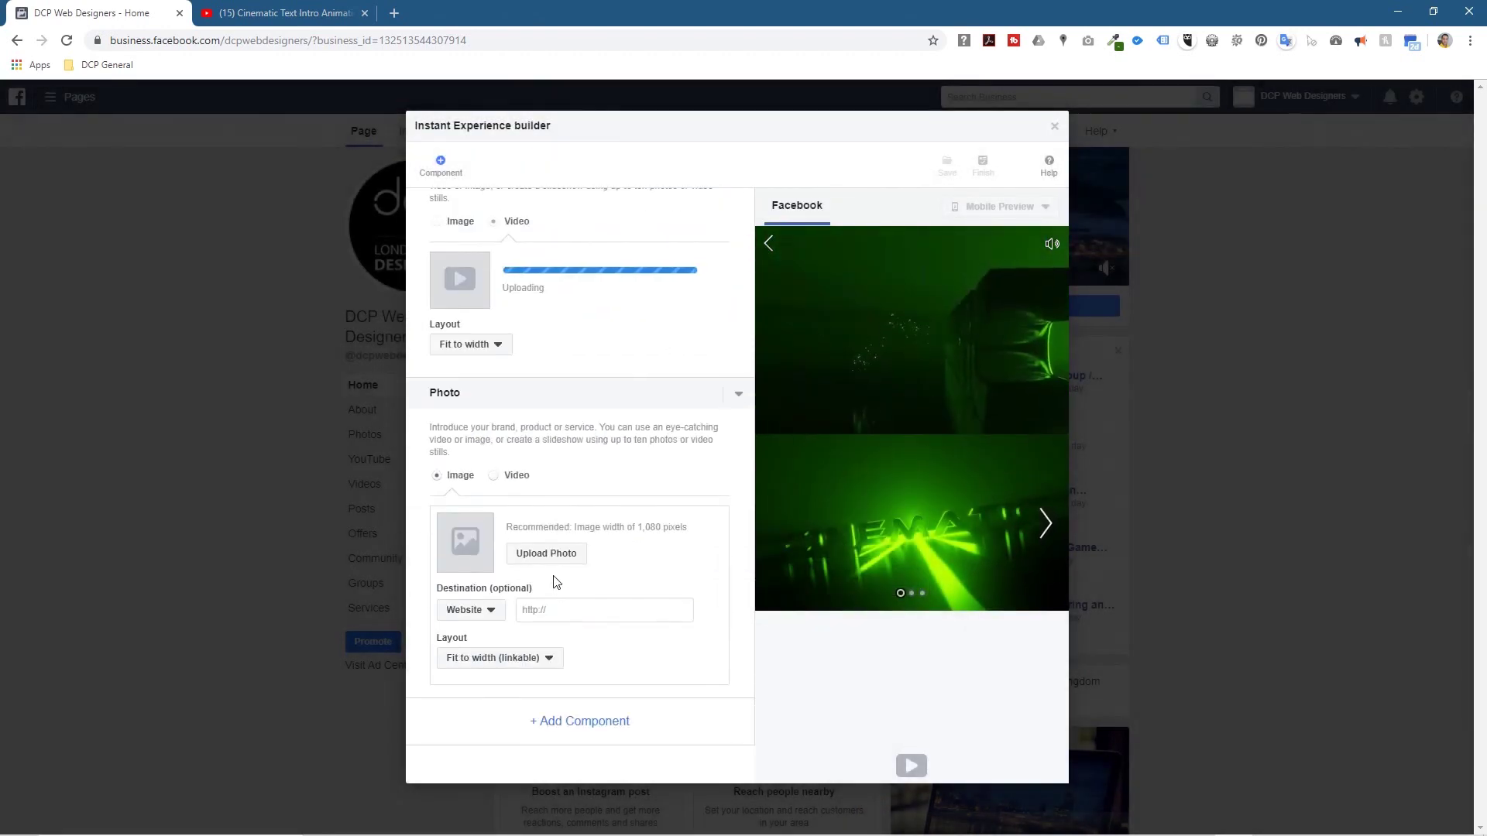
pyautogui.click(548, 554)
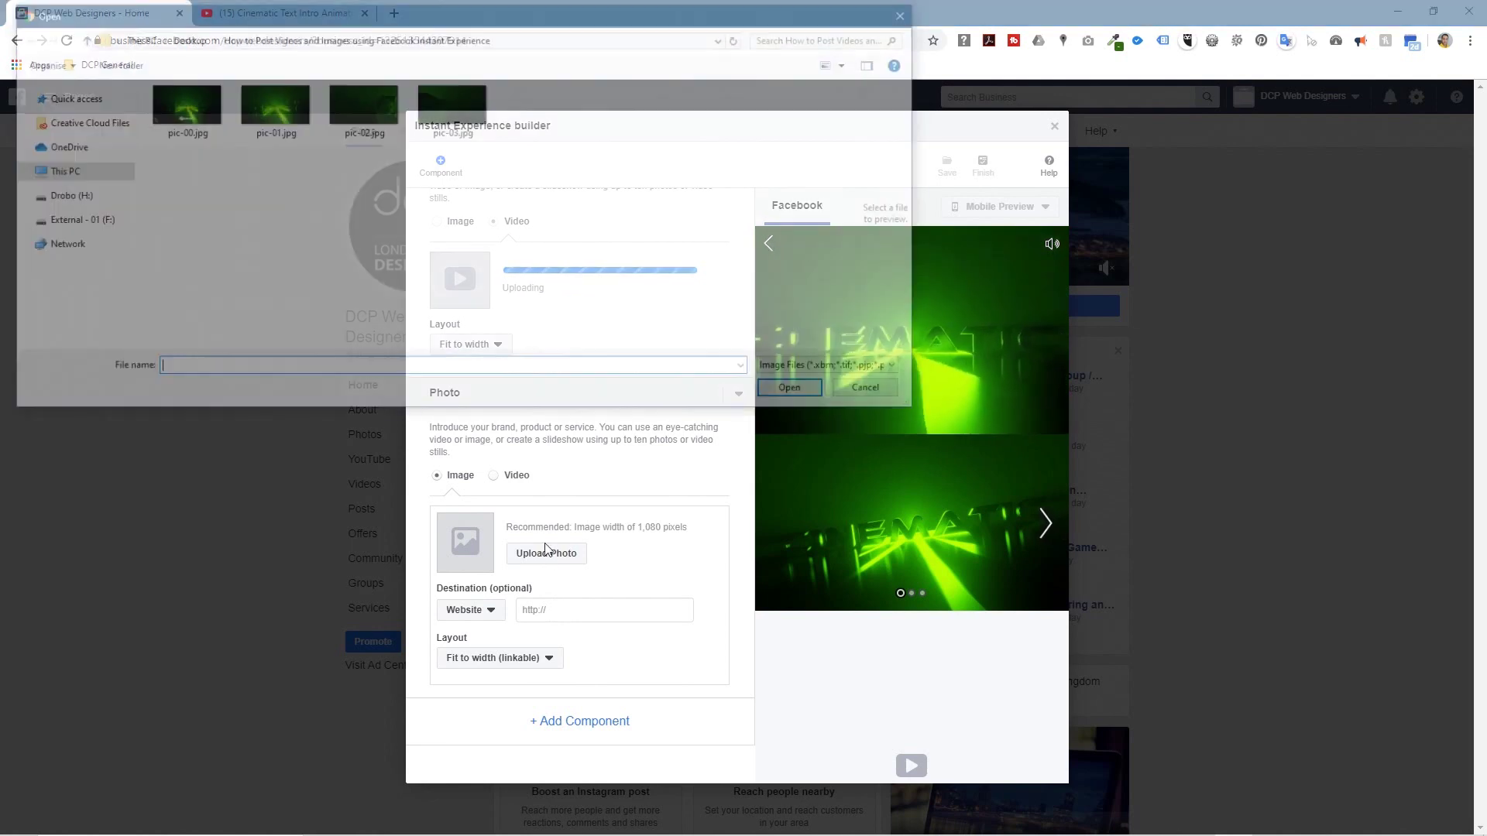
pyautogui.click(182, 116)
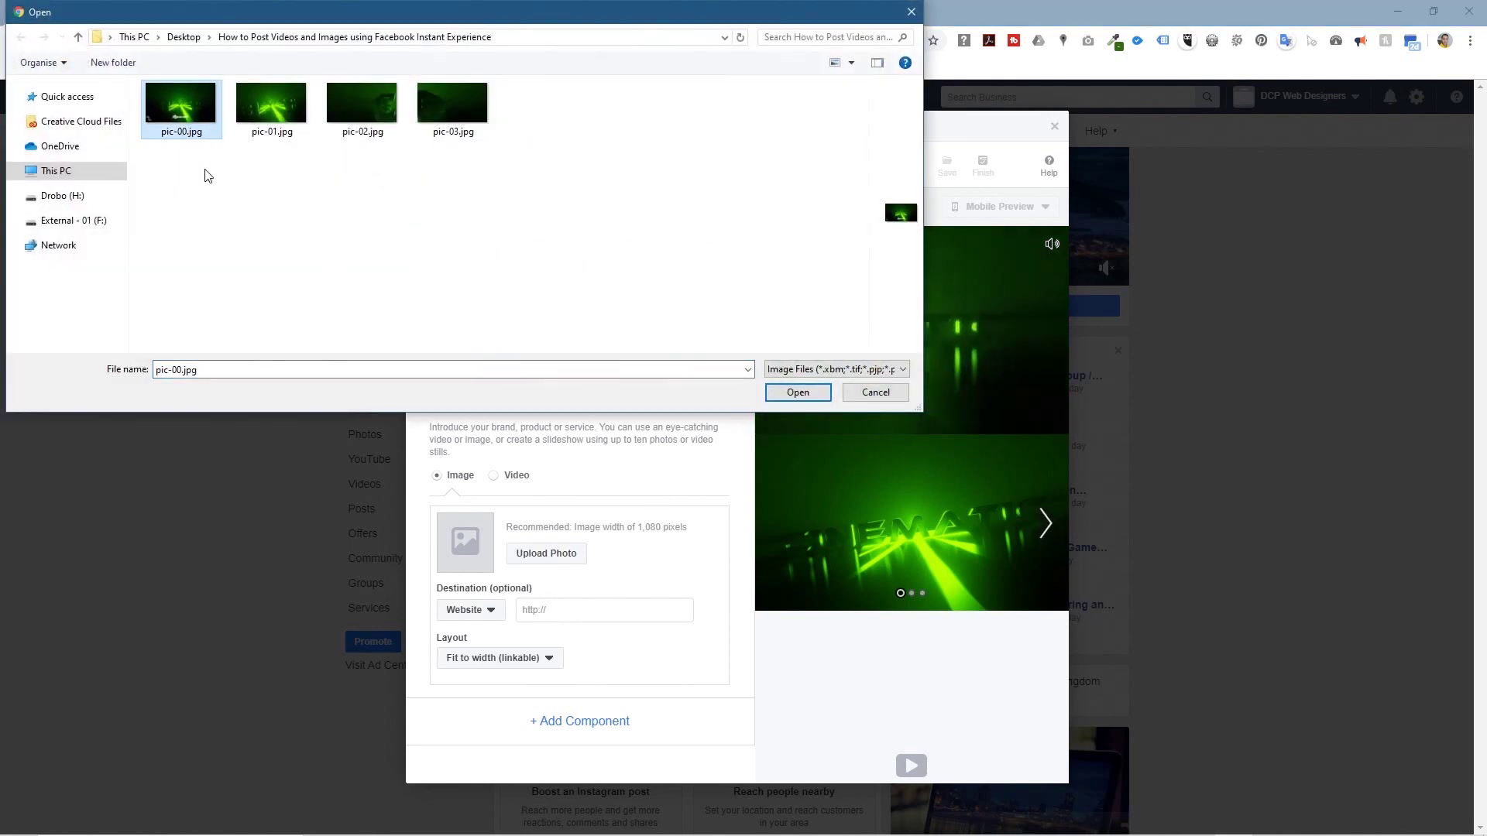
pyautogui.click(798, 394)
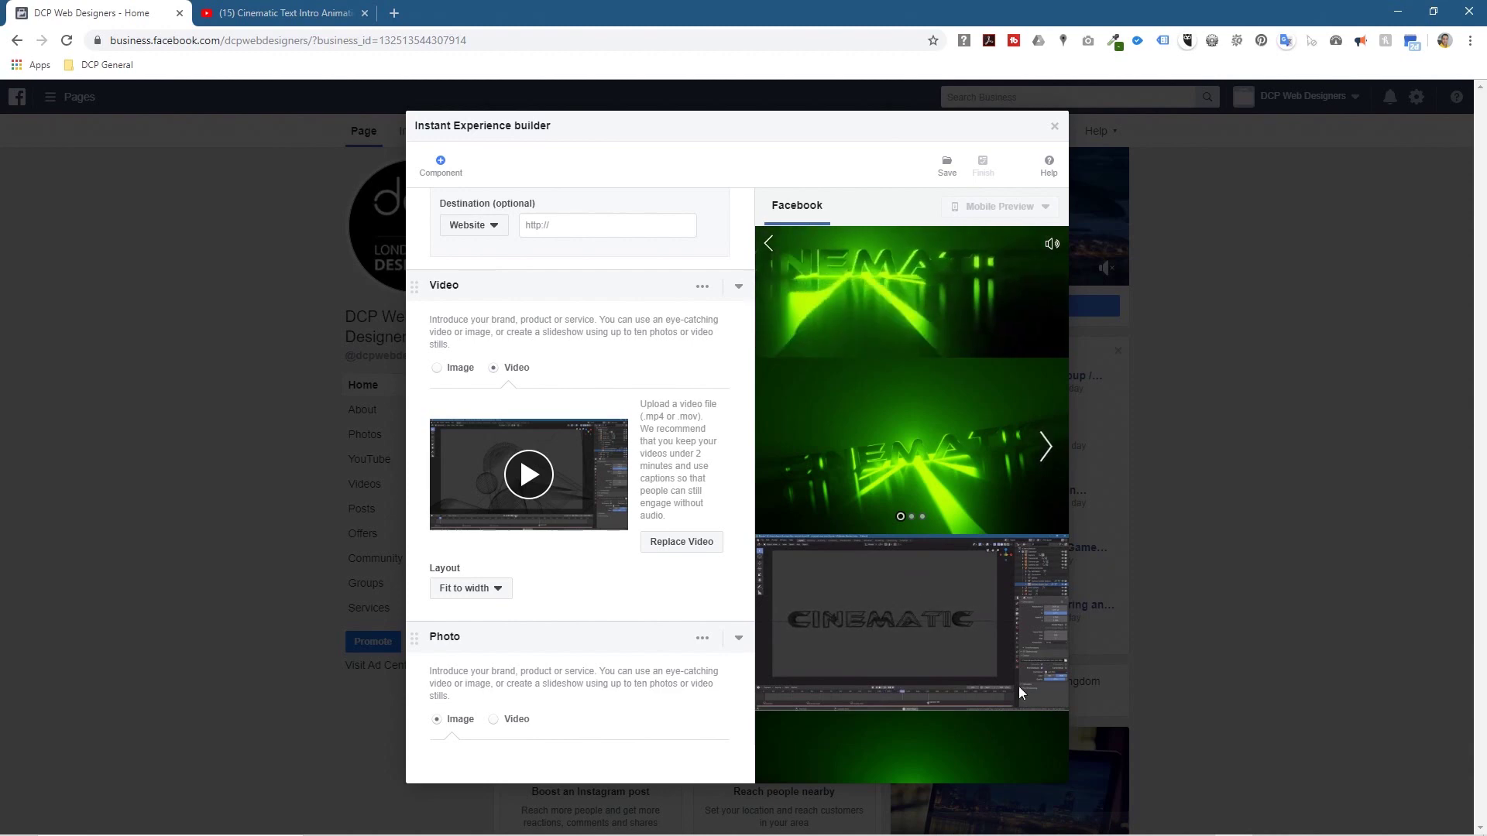
# Step: Copy the share link of the "Cinematic Text Intro Animation Blender 2.8 Tutorial" video on YouTube and set it as the photo's website destination
pyautogui.scroll(-1, 877, 602)
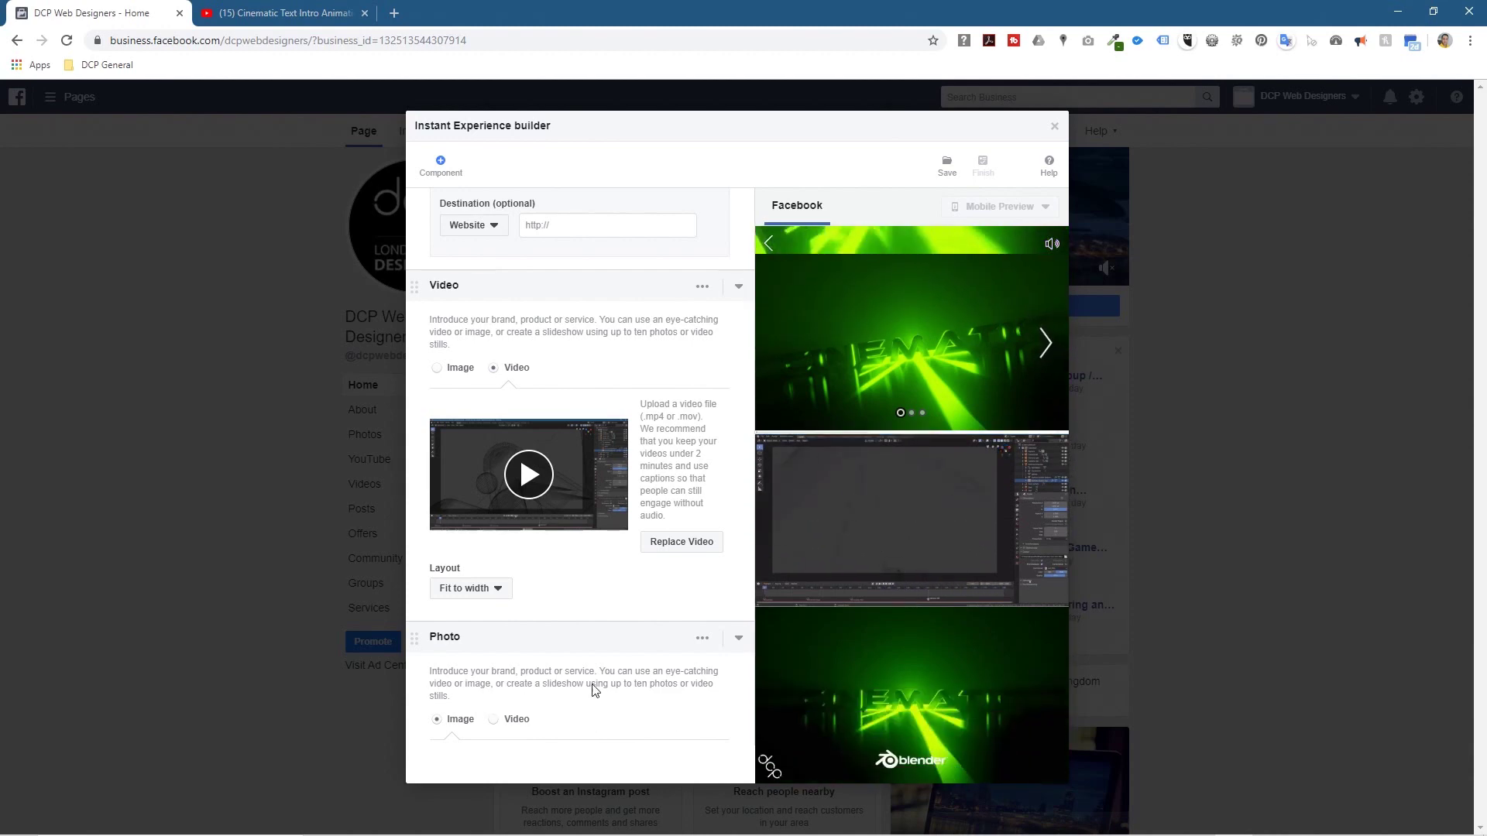
pyautogui.scroll(-3, 599, 690)
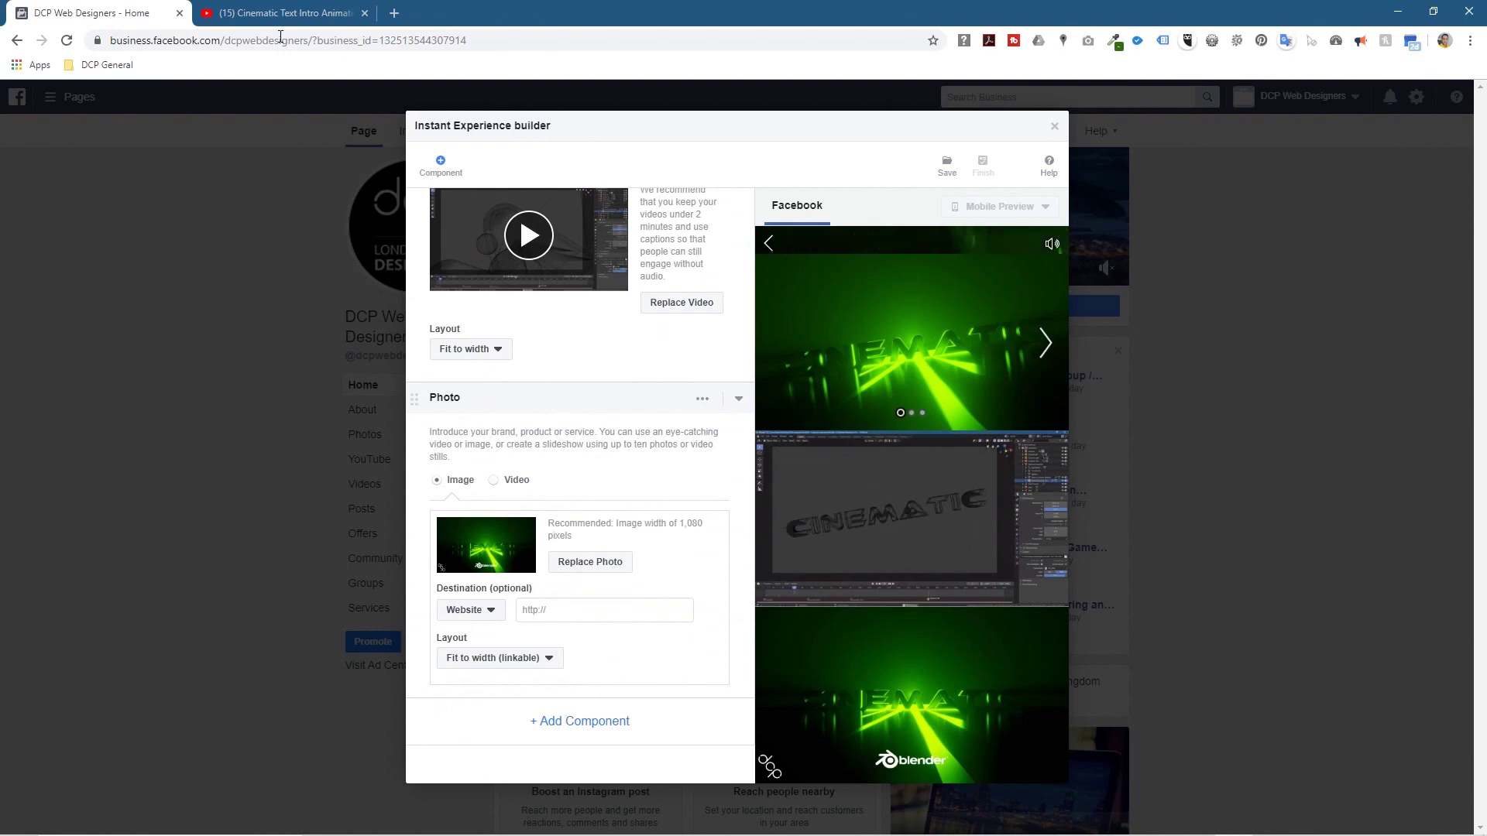
pyautogui.click(263, 15)
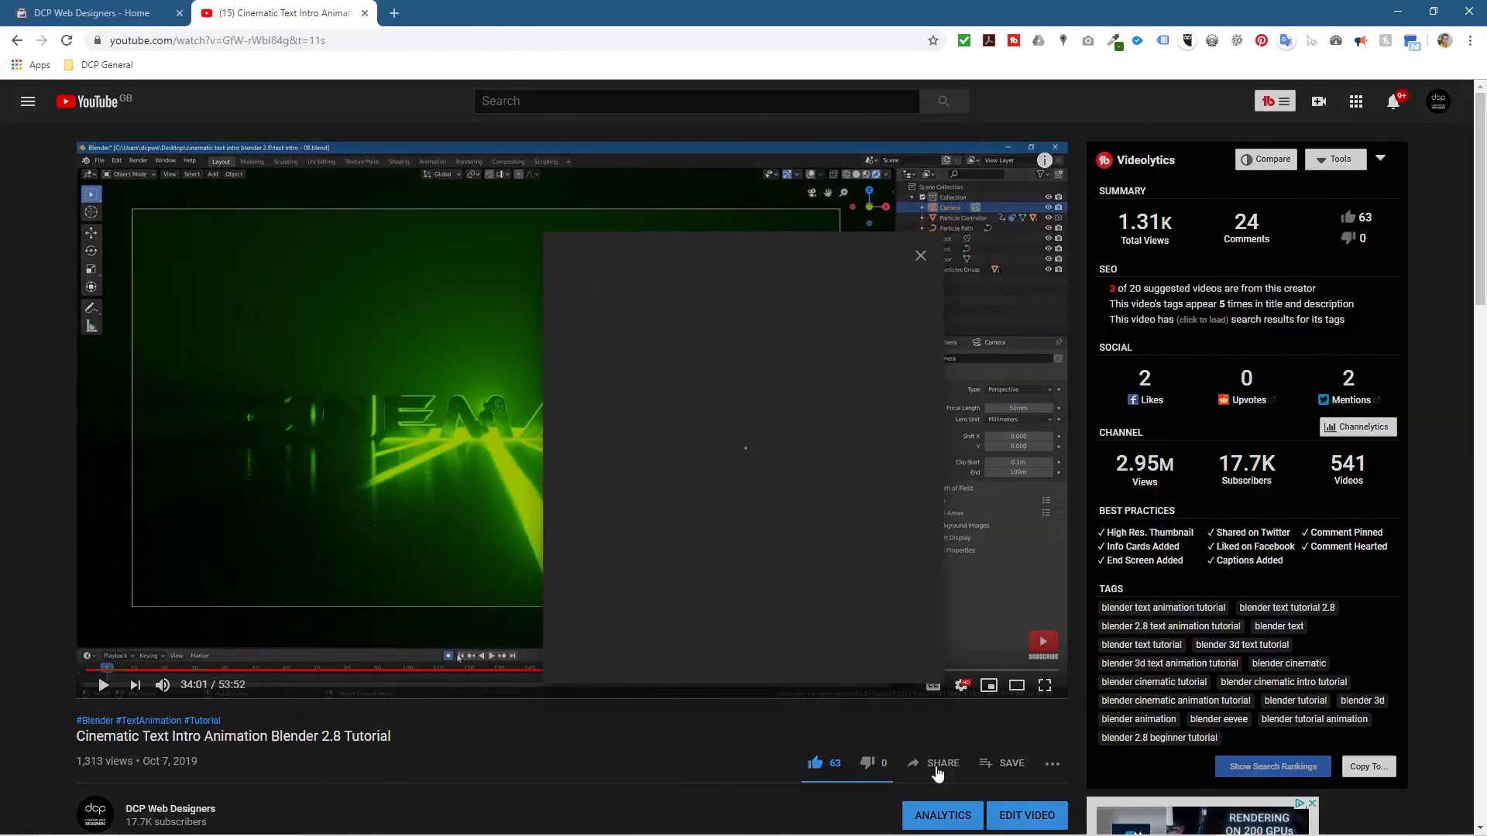
pyautogui.click(938, 764)
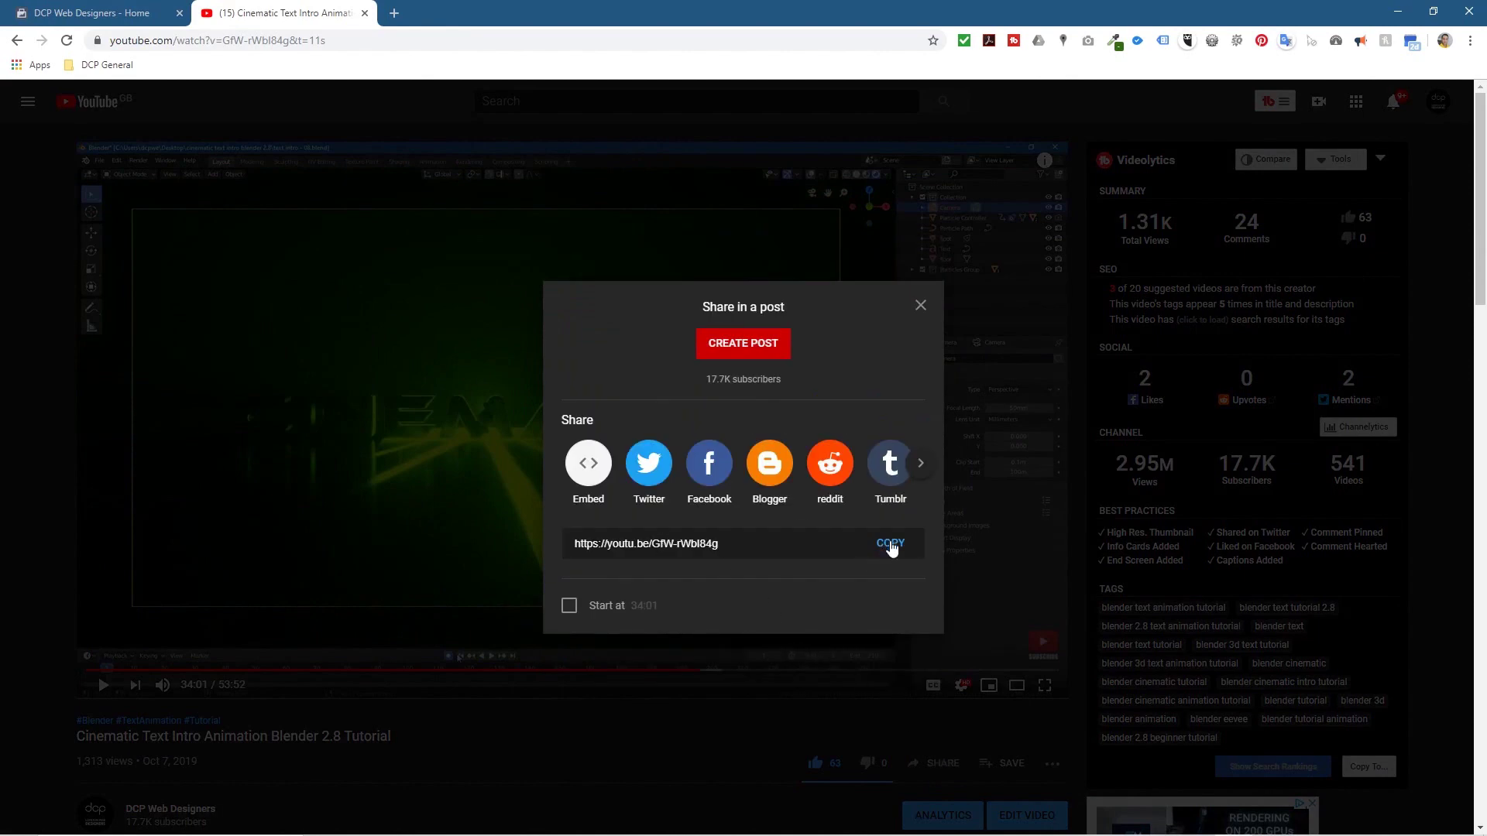
pyautogui.click(891, 544)
pyautogui.click(630, 708)
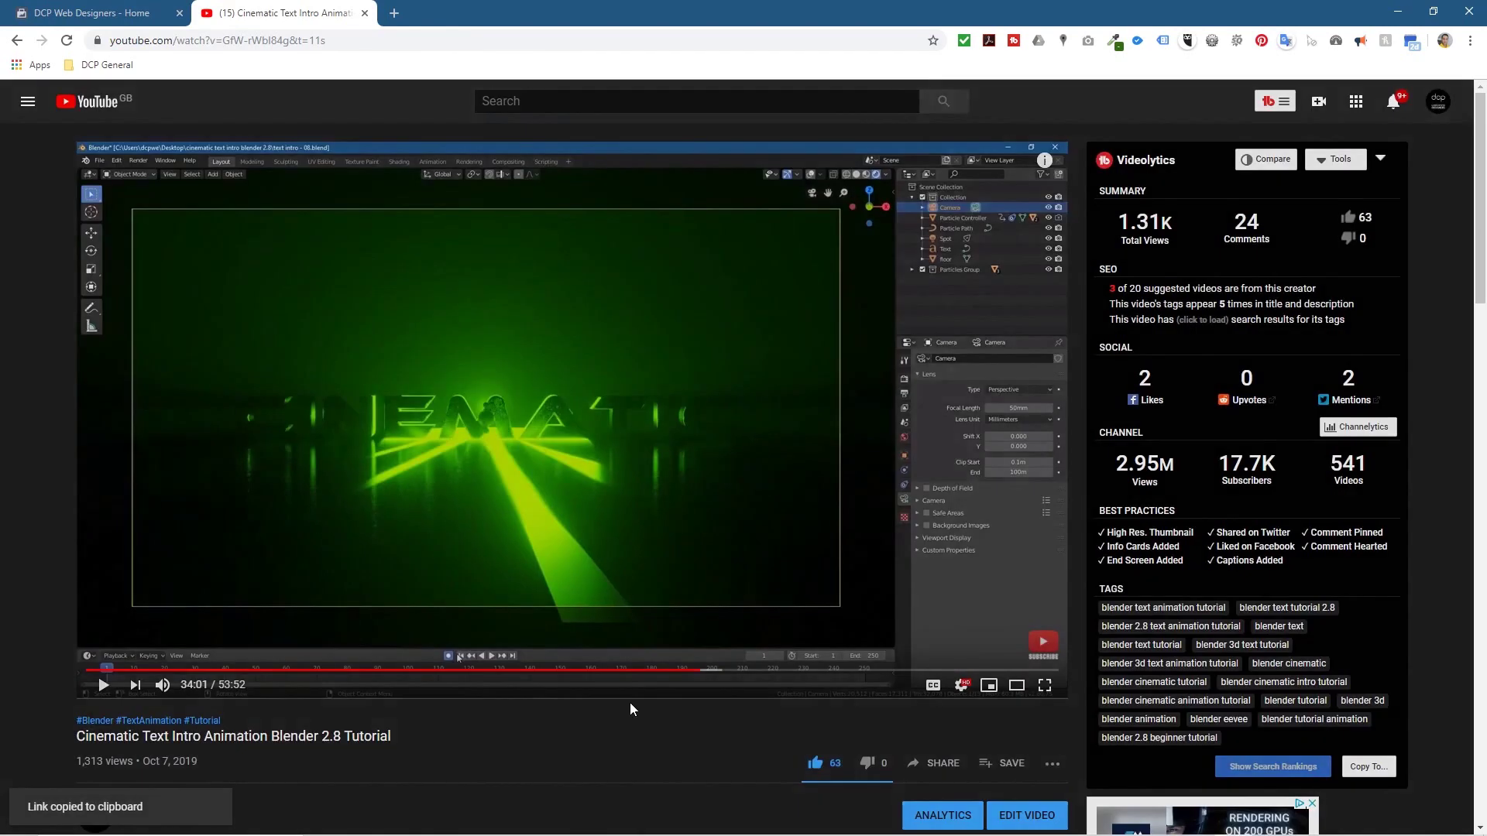
pyautogui.click(78, 17)
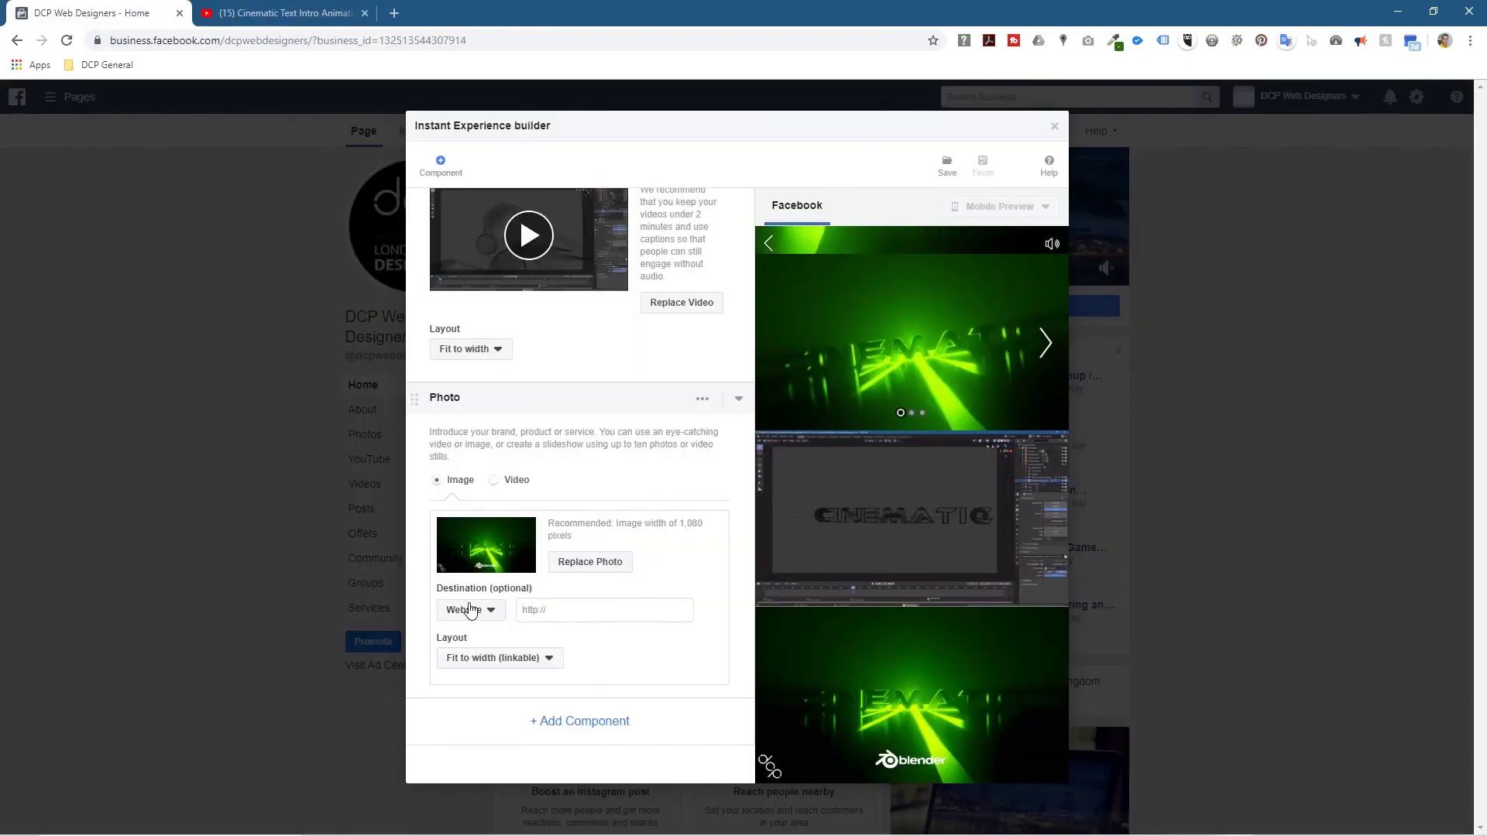
pyautogui.click(559, 609)
pyautogui.hotkey('ctrl', 'v')
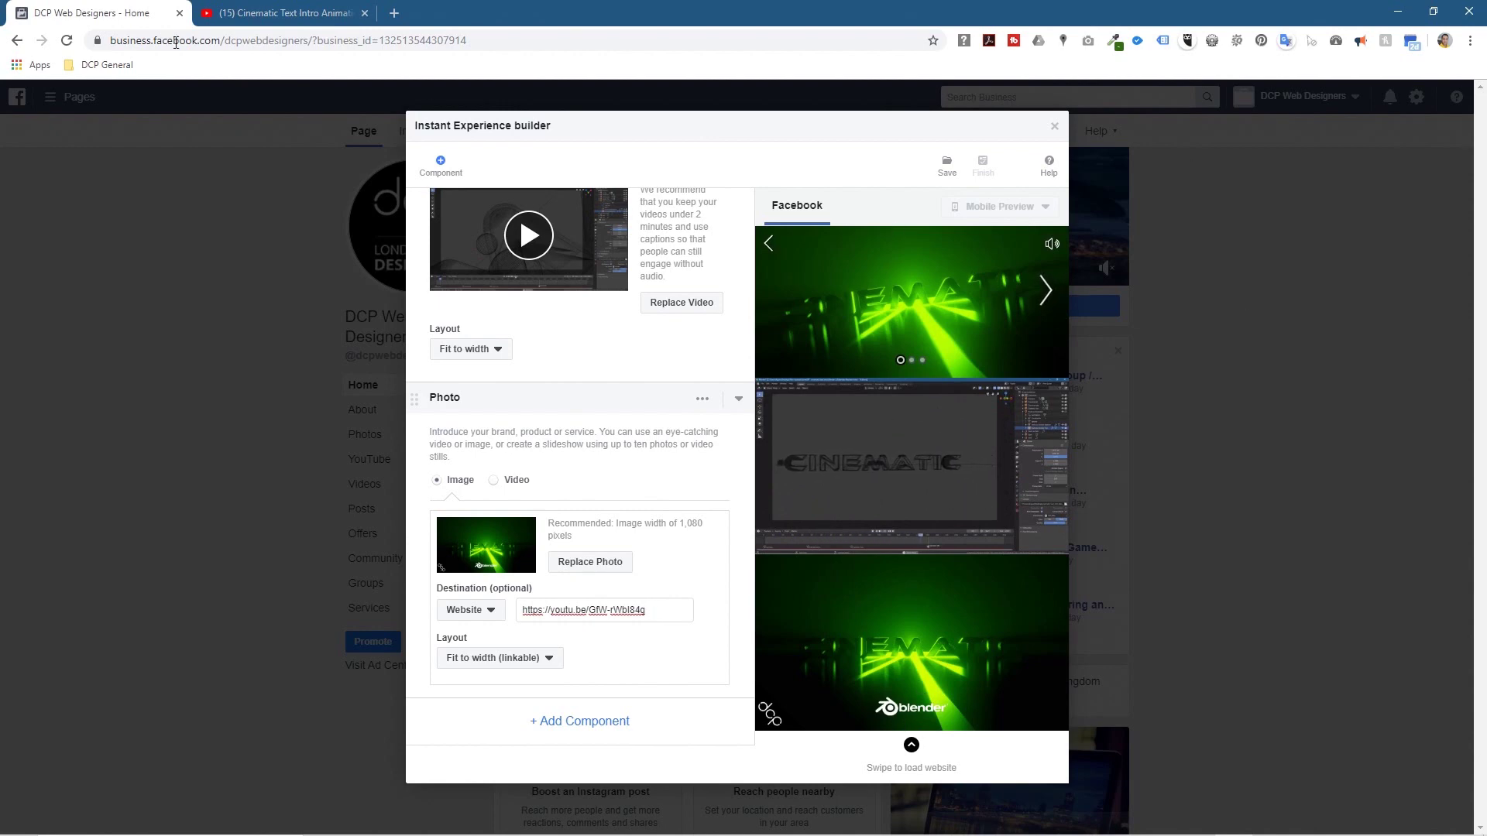
pyautogui.click(280, 13)
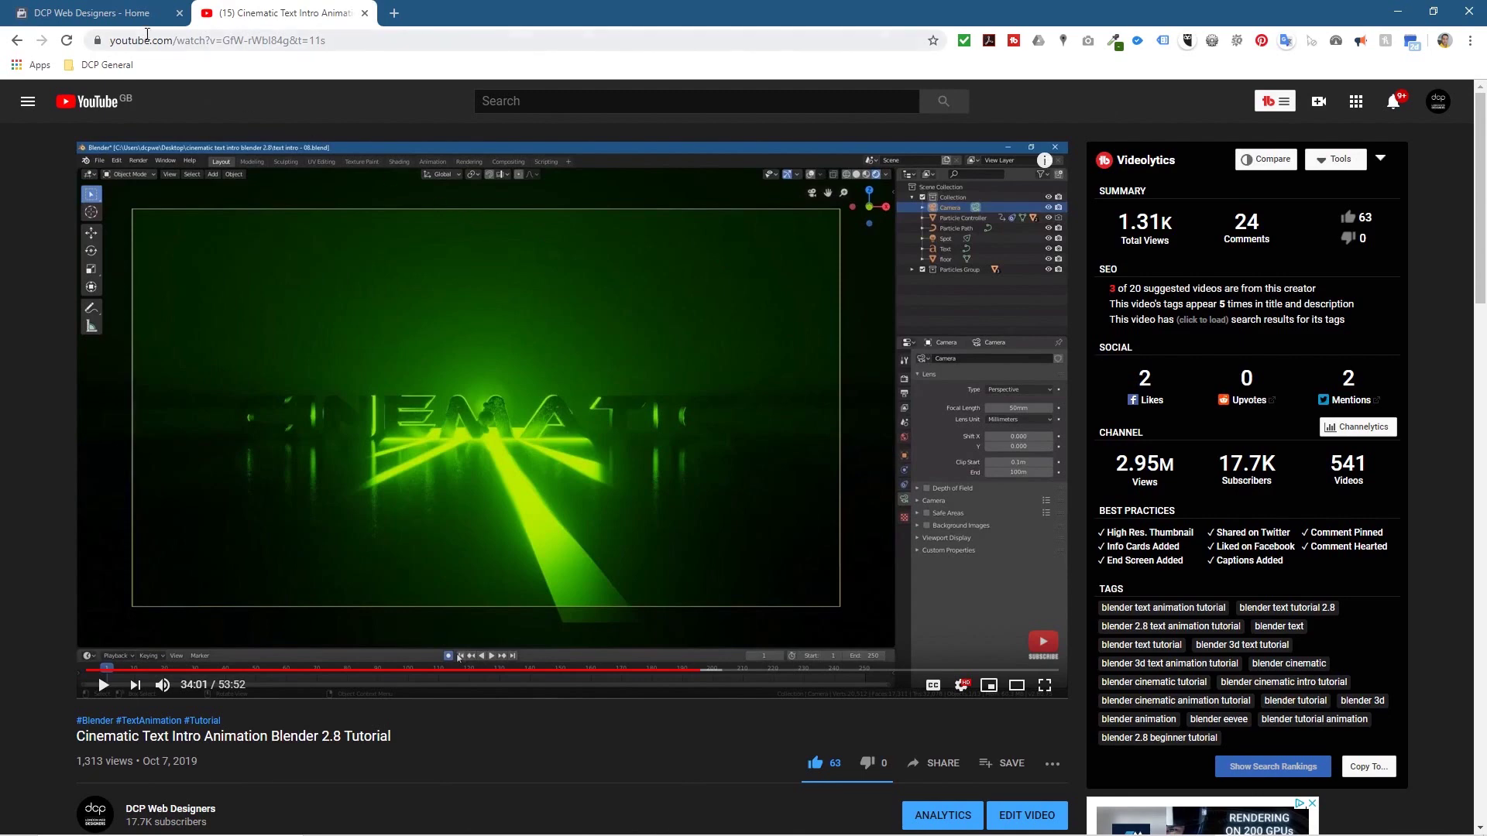
pyautogui.click(107, 16)
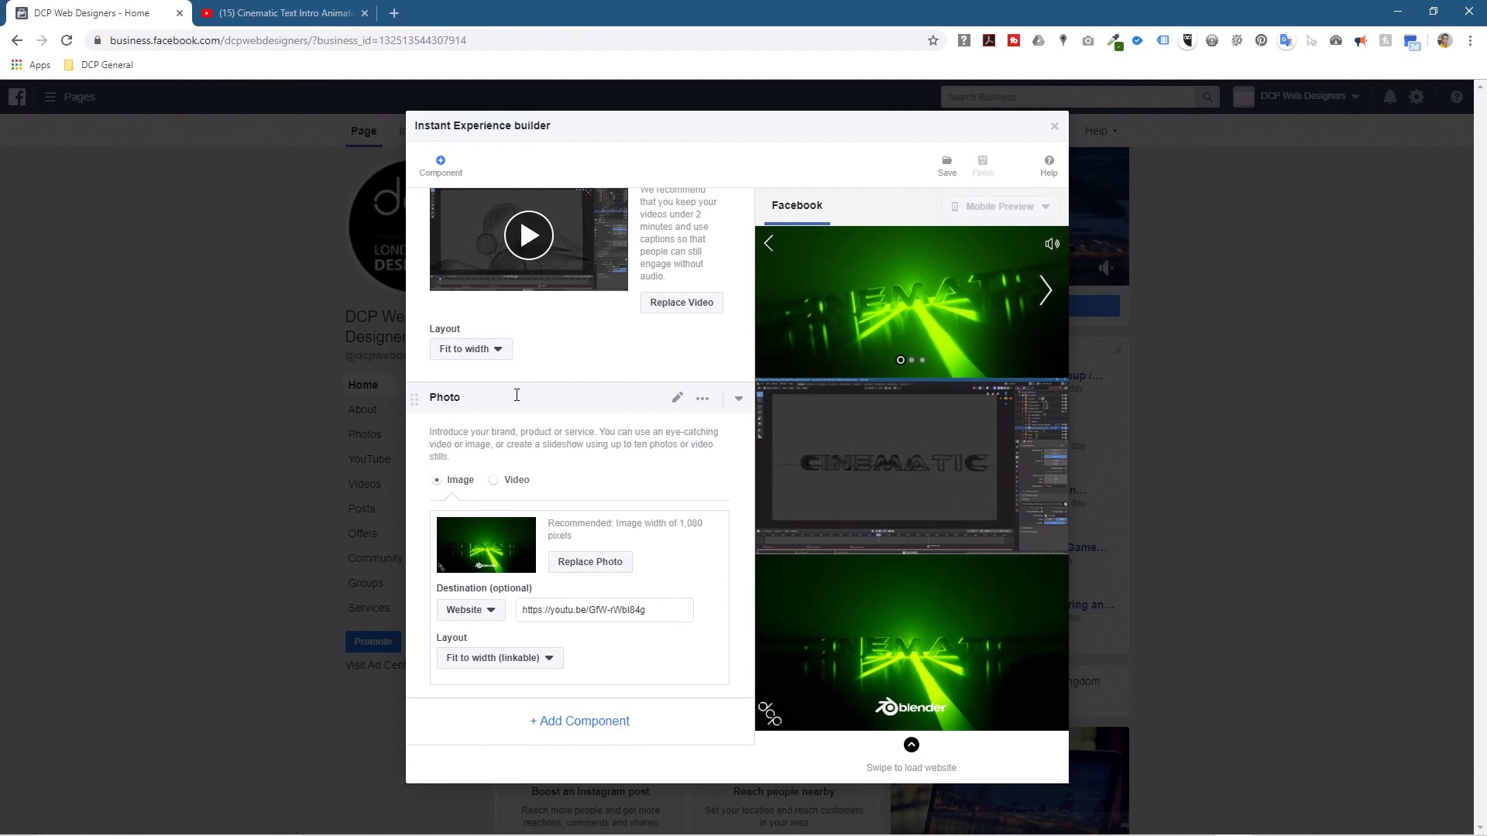
# Step: Expand the canvas settings and try the Dark theme, returning to the Light theme
pyautogui.scroll(10, 481, 372)
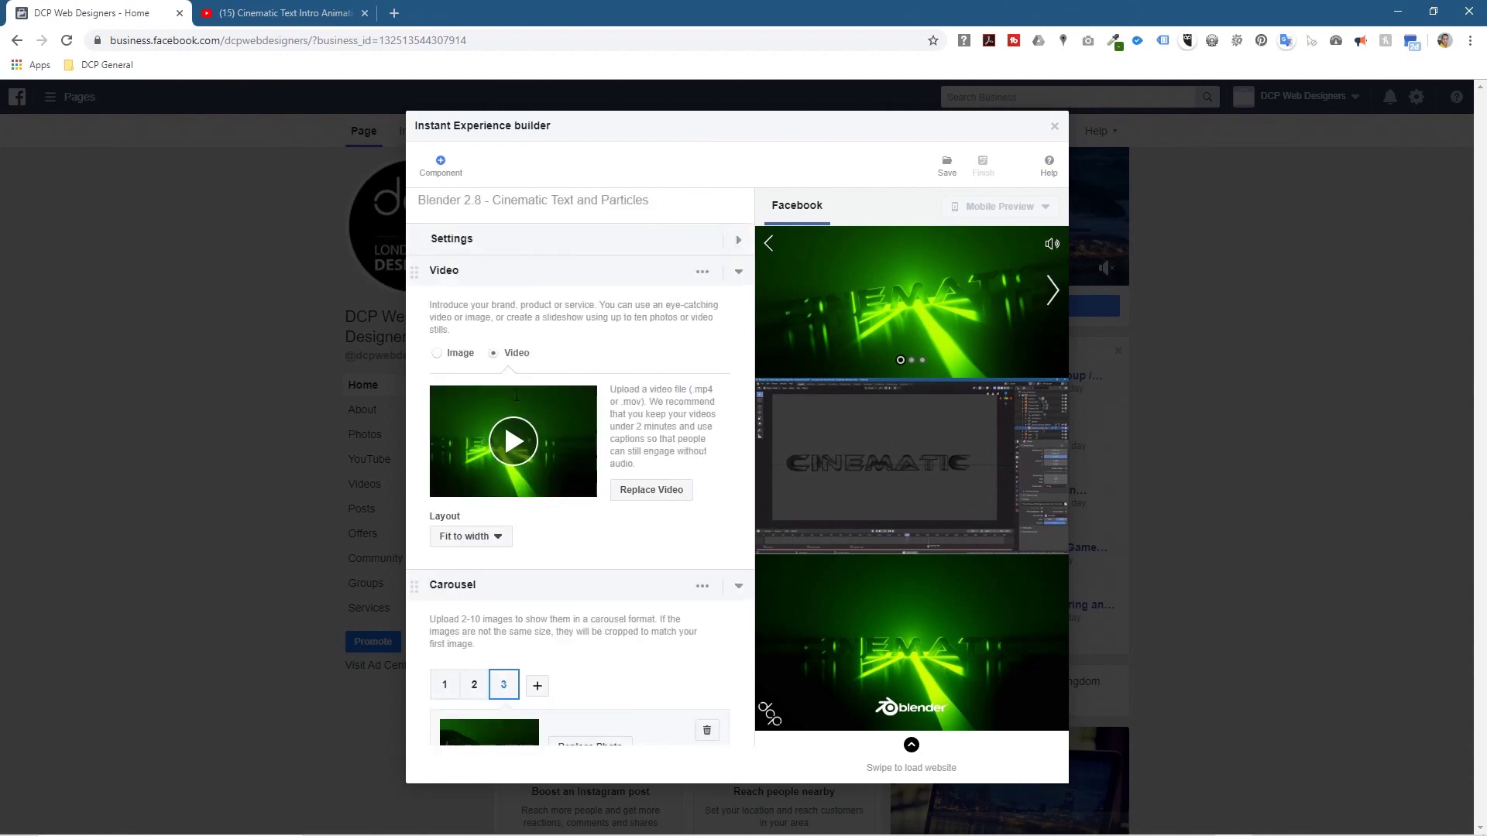
pyautogui.click(458, 247)
pyautogui.click(458, 306)
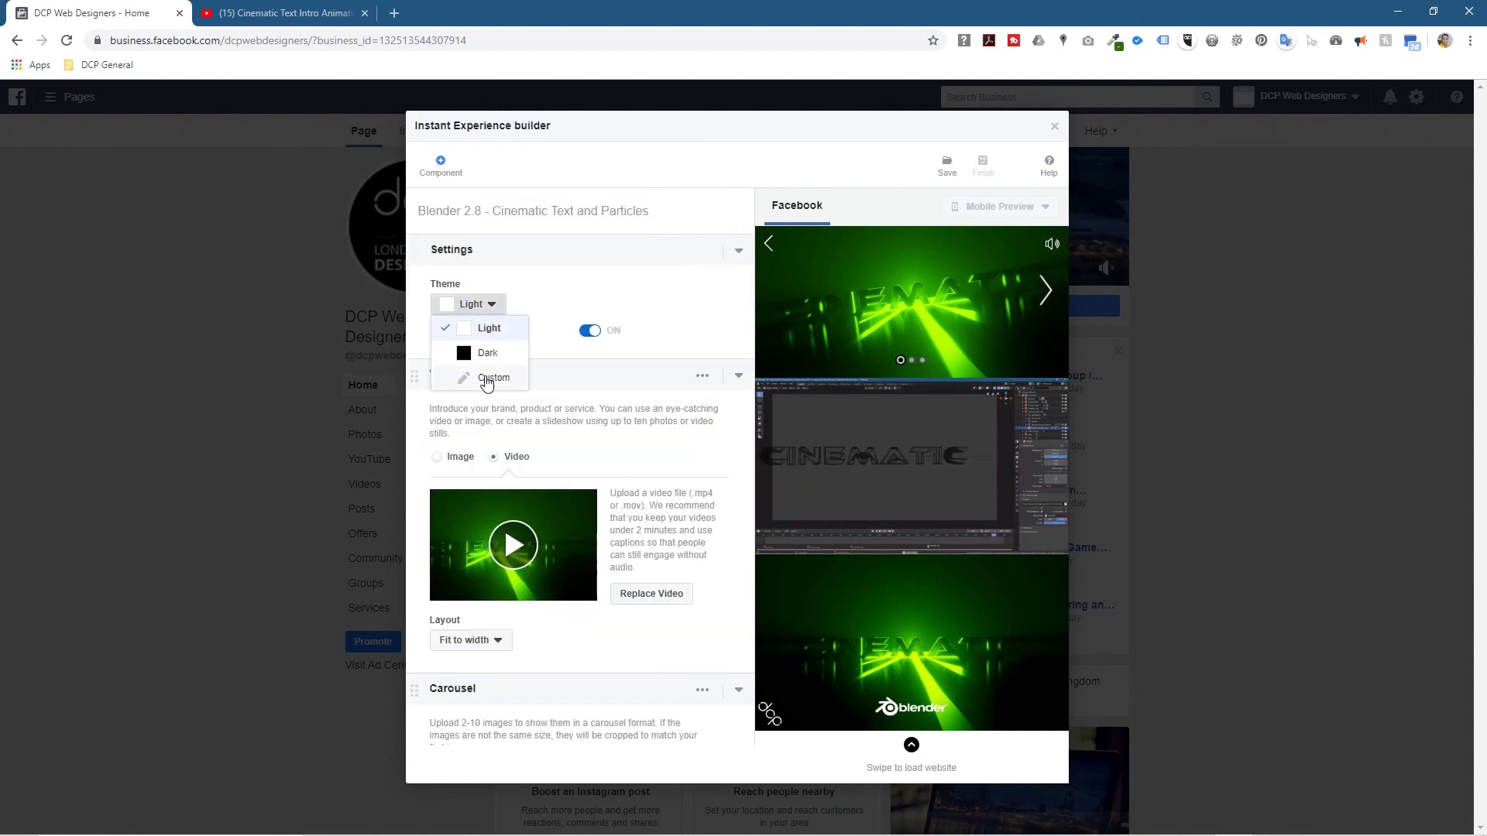
pyautogui.click(479, 350)
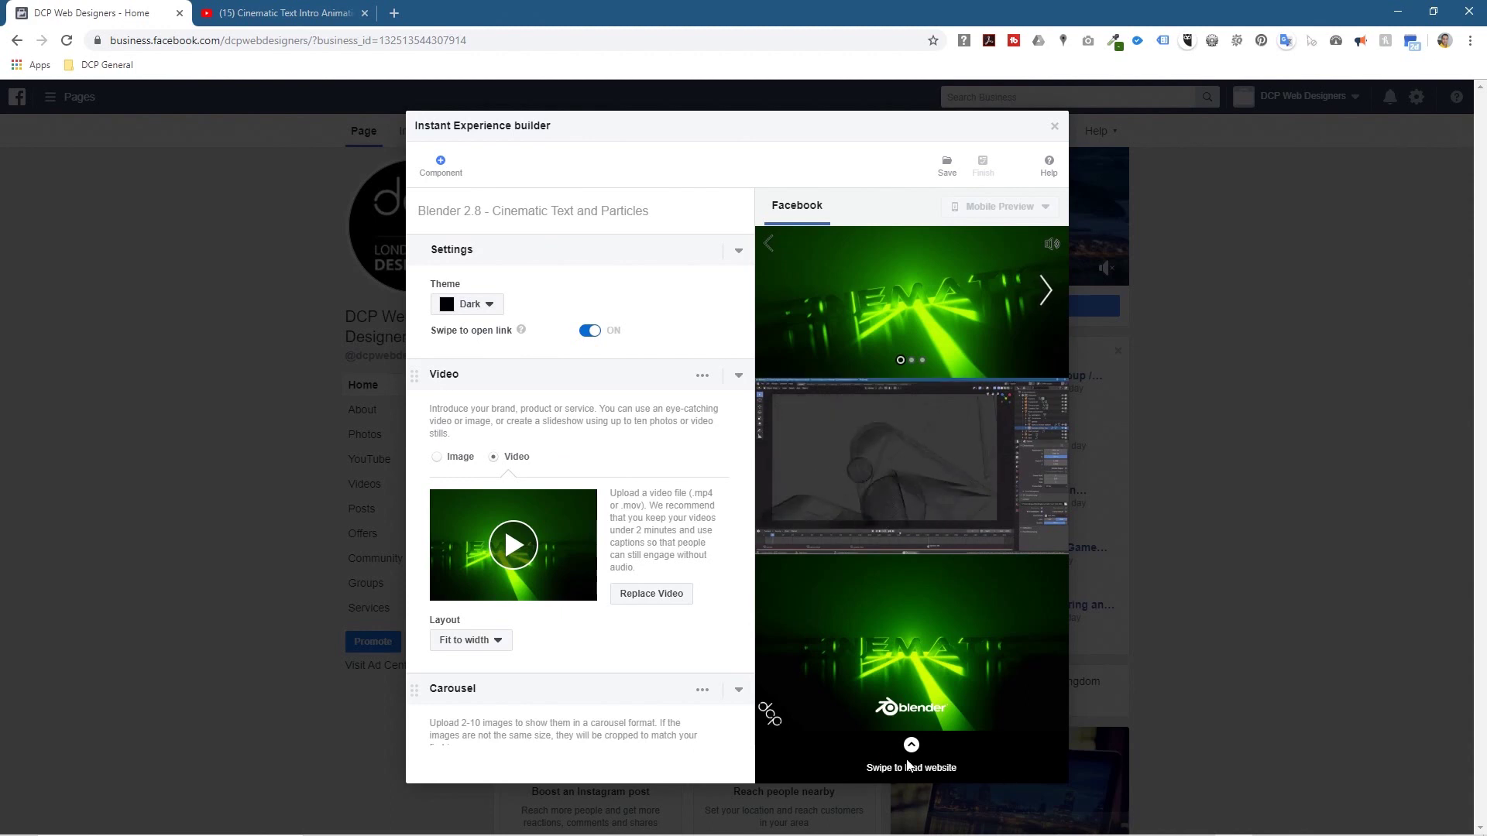
pyautogui.click(468, 305)
pyautogui.click(471, 332)
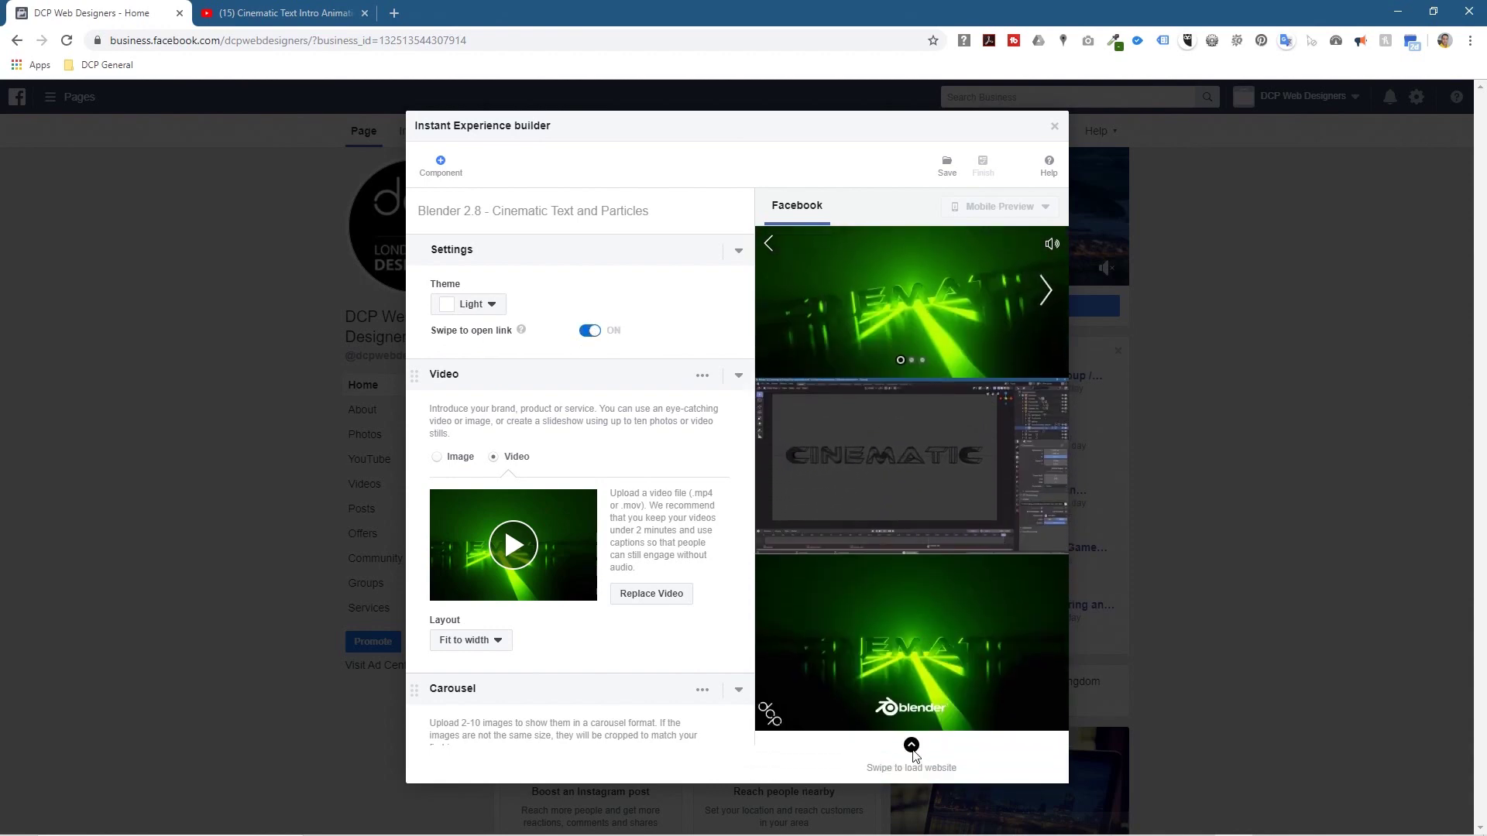
# Step: Switch the canvas to a Custom theme and set its colour to red, ee0000
pyautogui.click(471, 306)
pyautogui.click(482, 373)
pyautogui.click(488, 339)
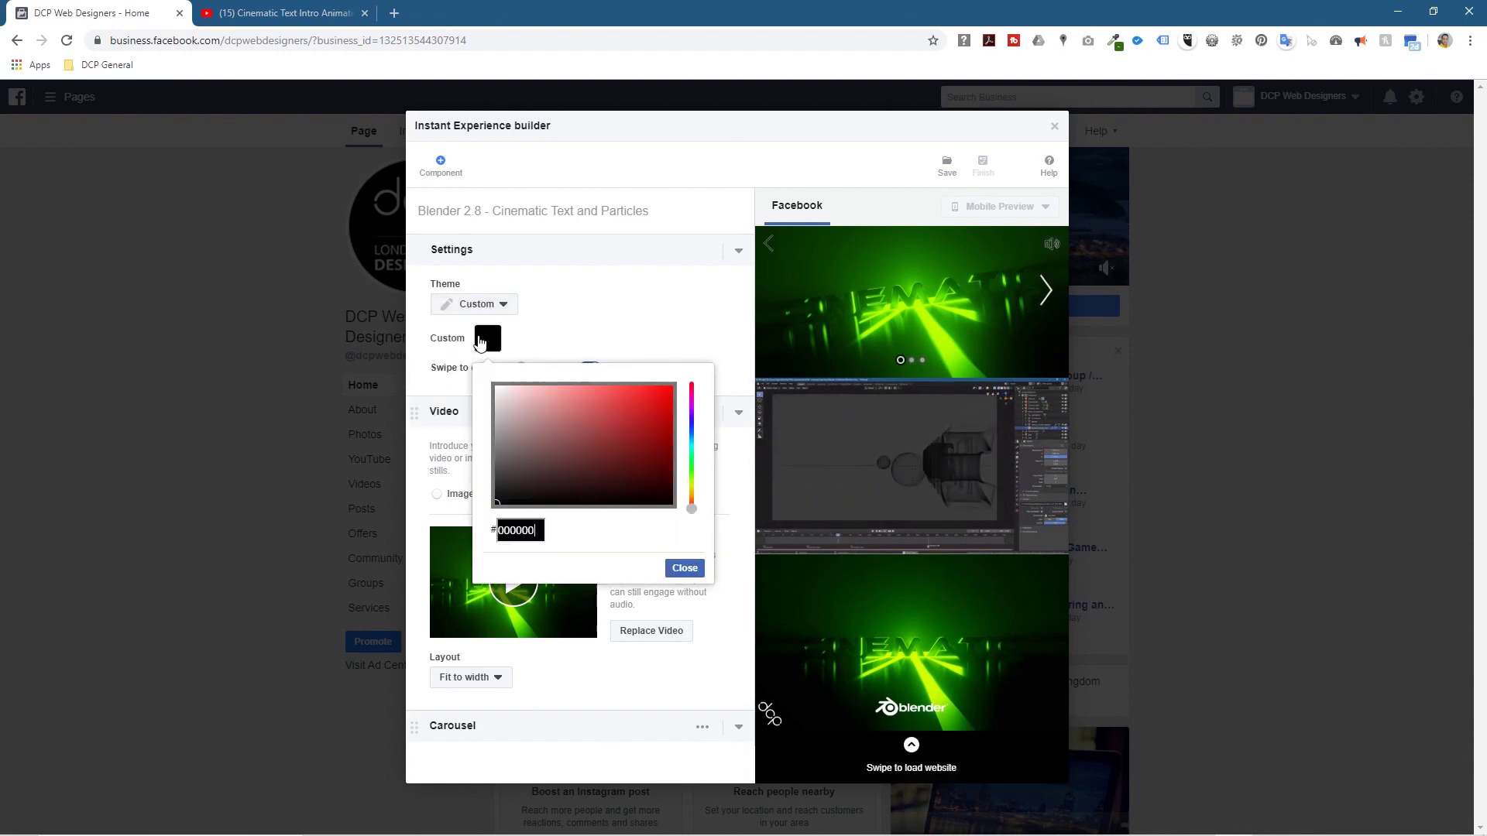
pyautogui.click(672, 395)
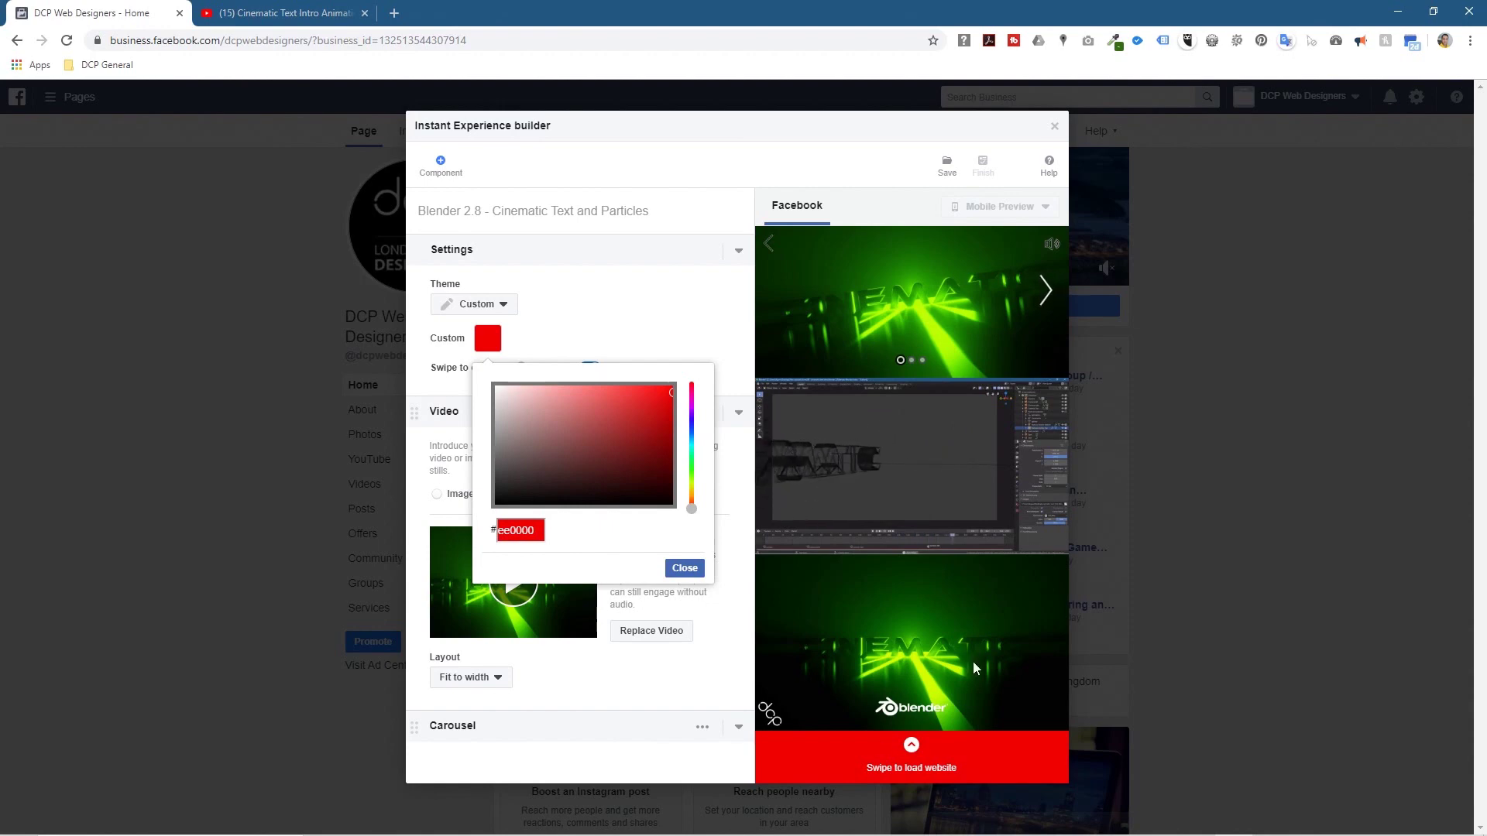
# Step: Change the canvas's custom theme colour to green, 22a600, and close the colour picker
pyautogui.click(670, 427)
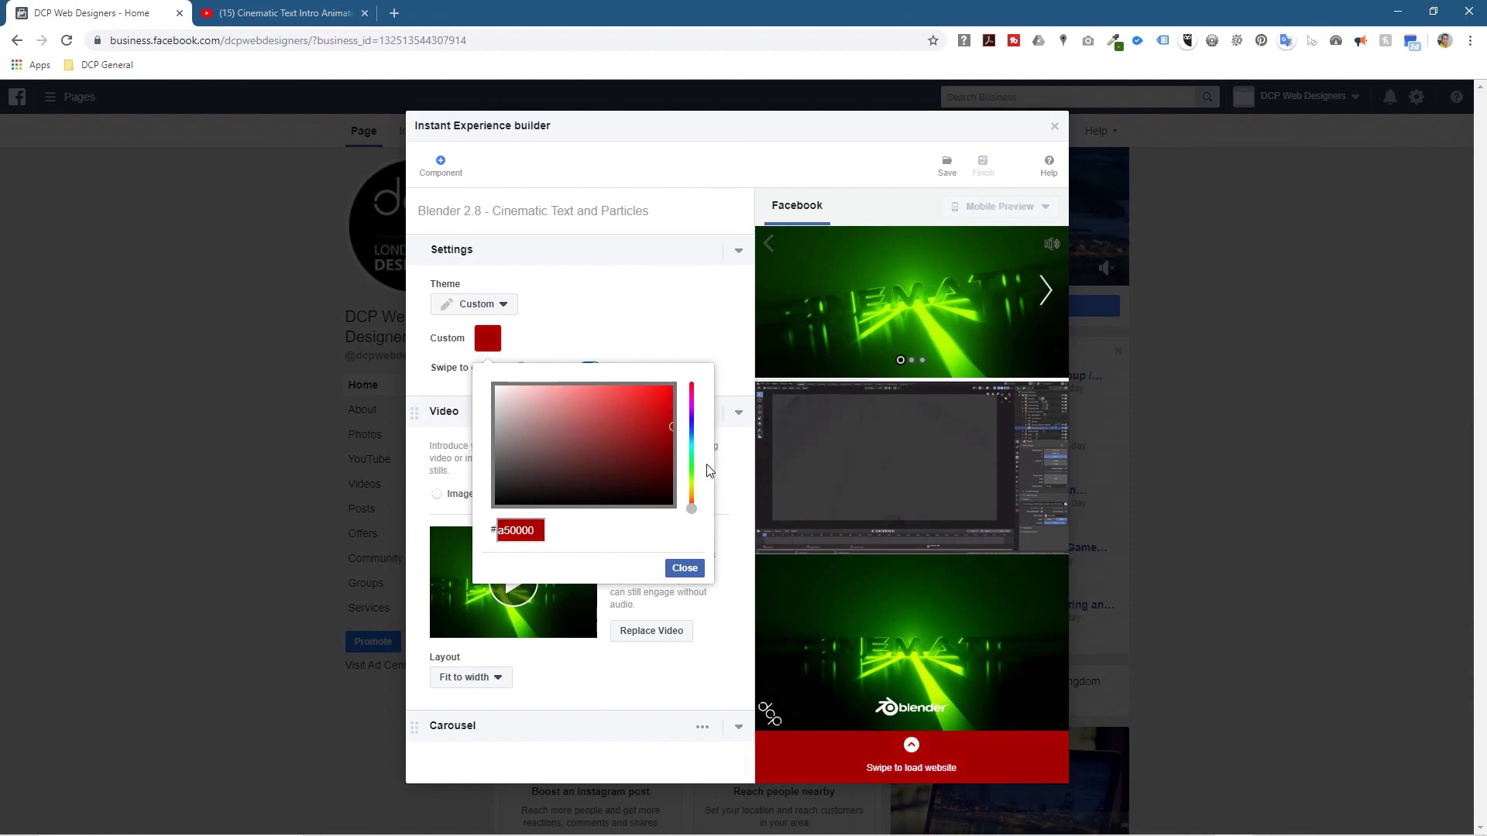
pyautogui.moveTo(694, 458); pyautogui.dragTo(700, 470)
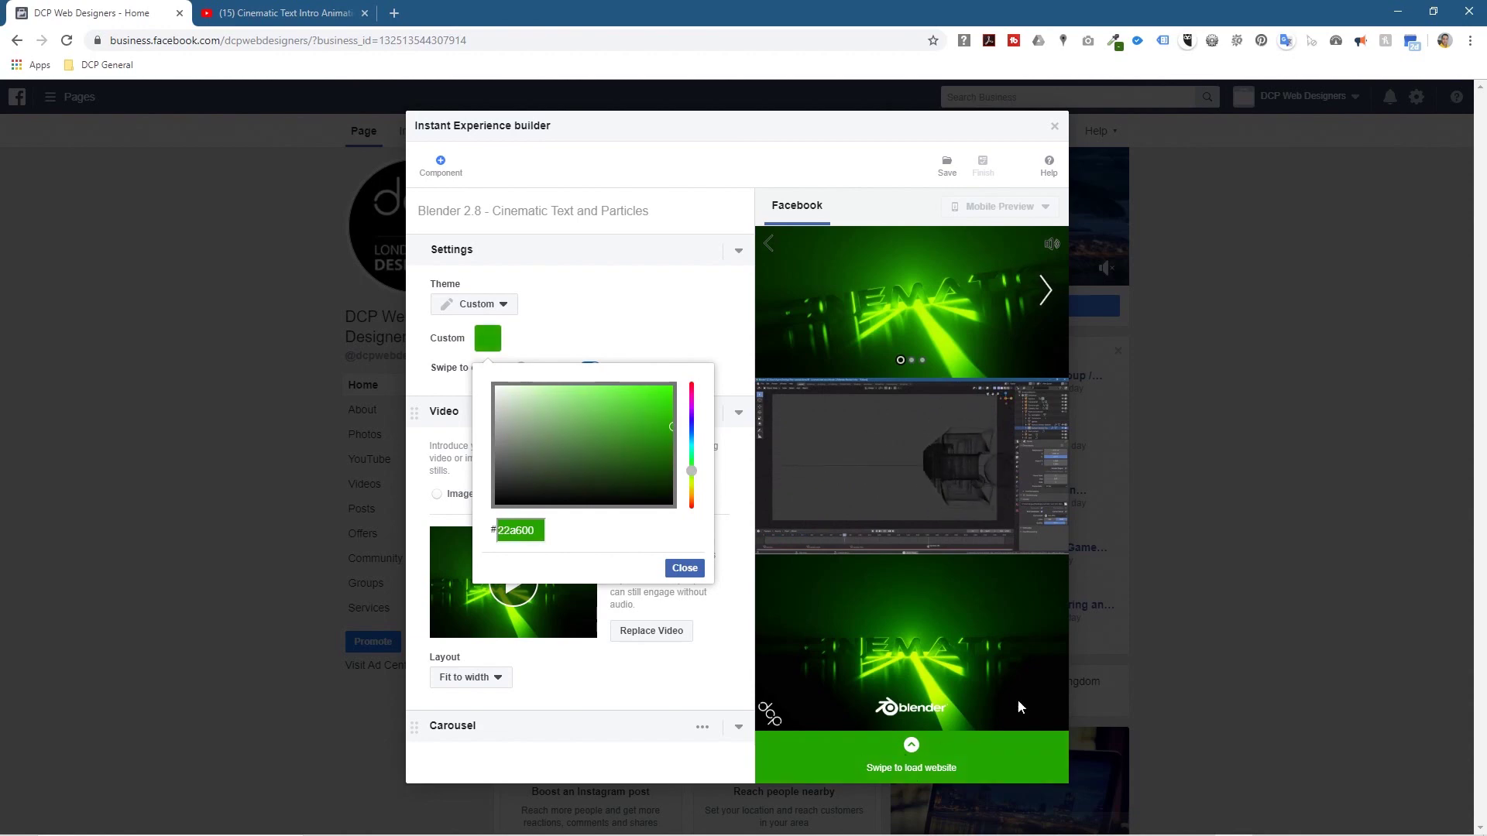
pyautogui.click(685, 568)
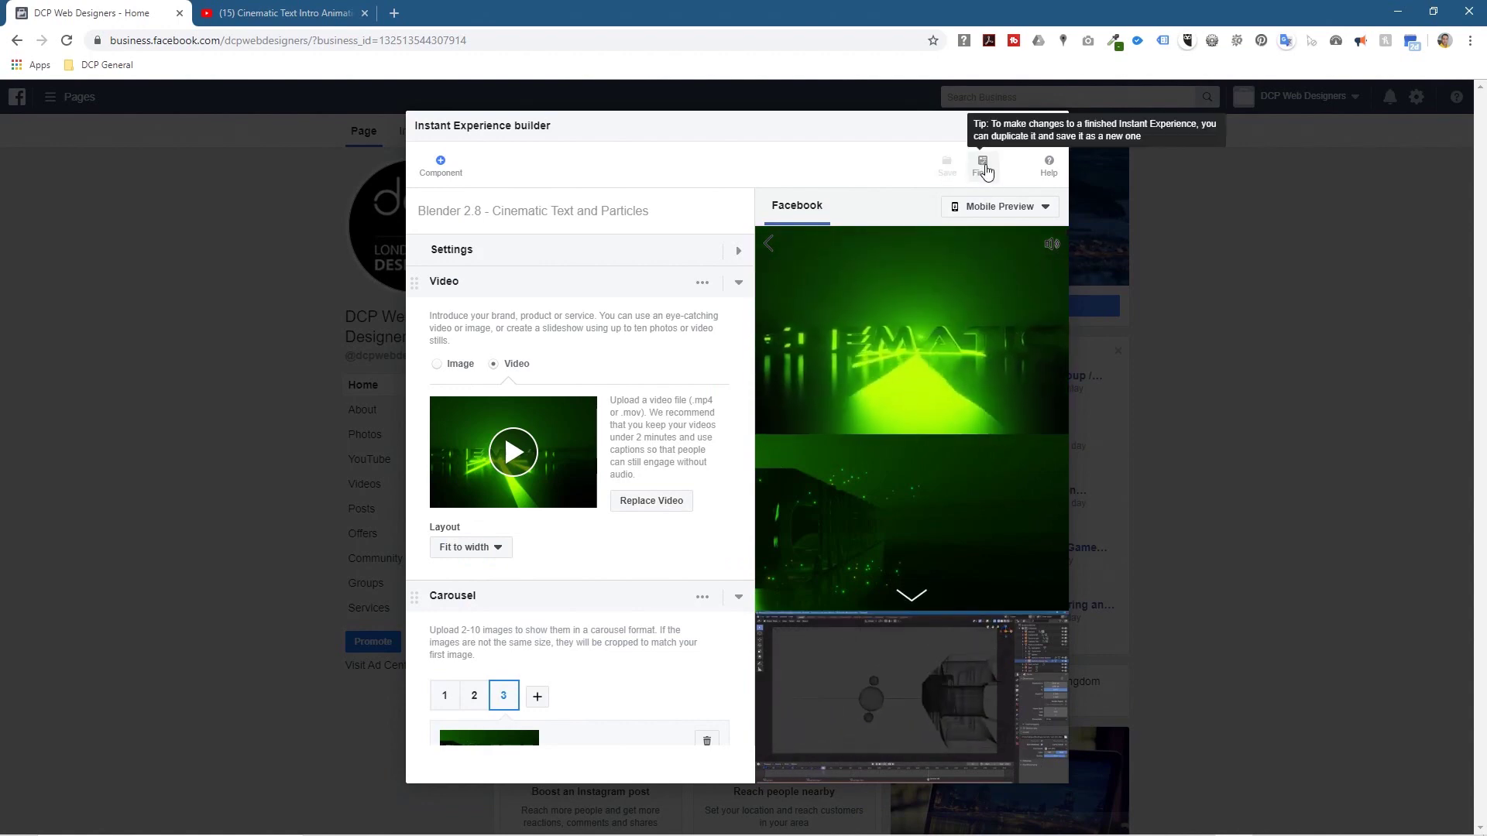
# Step: Finish the "Blender 2.8 - Cinematic Text and Particles" Instant Experience and confirm it
pyautogui.click(984, 166)
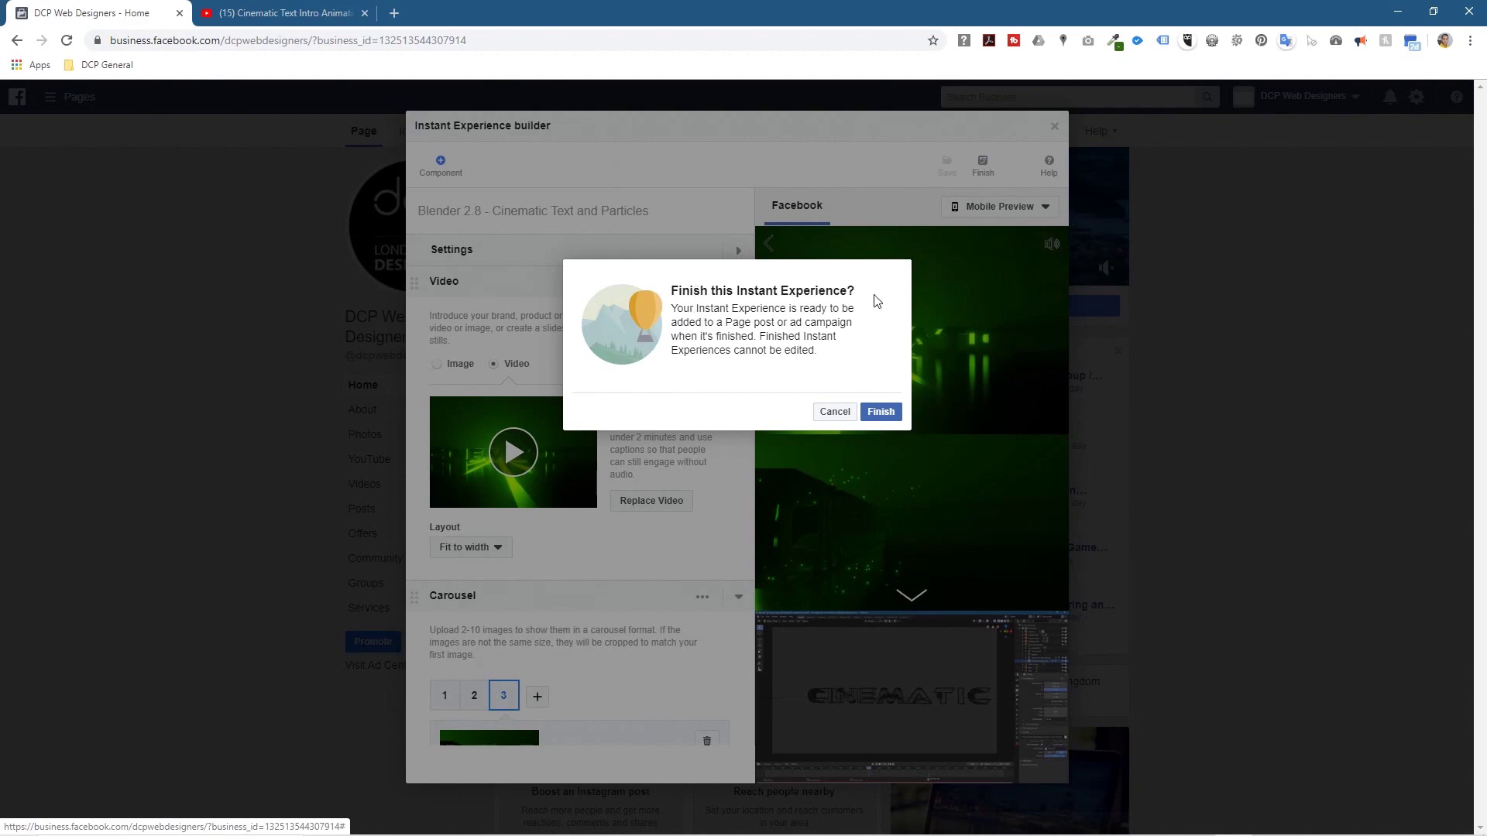
pyautogui.moveTo(677, 314); pyautogui.dragTo(891, 344)
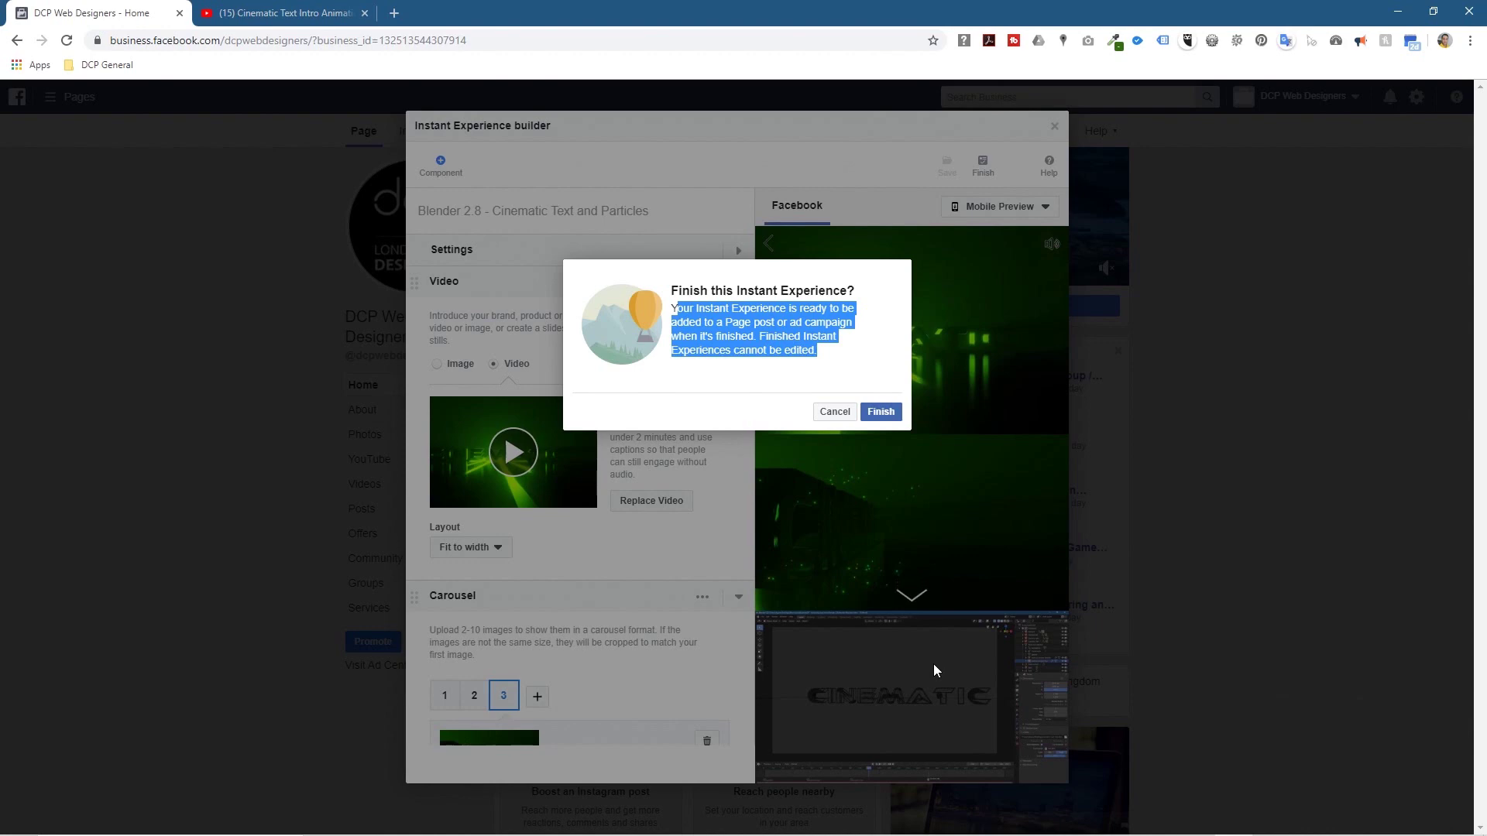
pyautogui.click(729, 324)
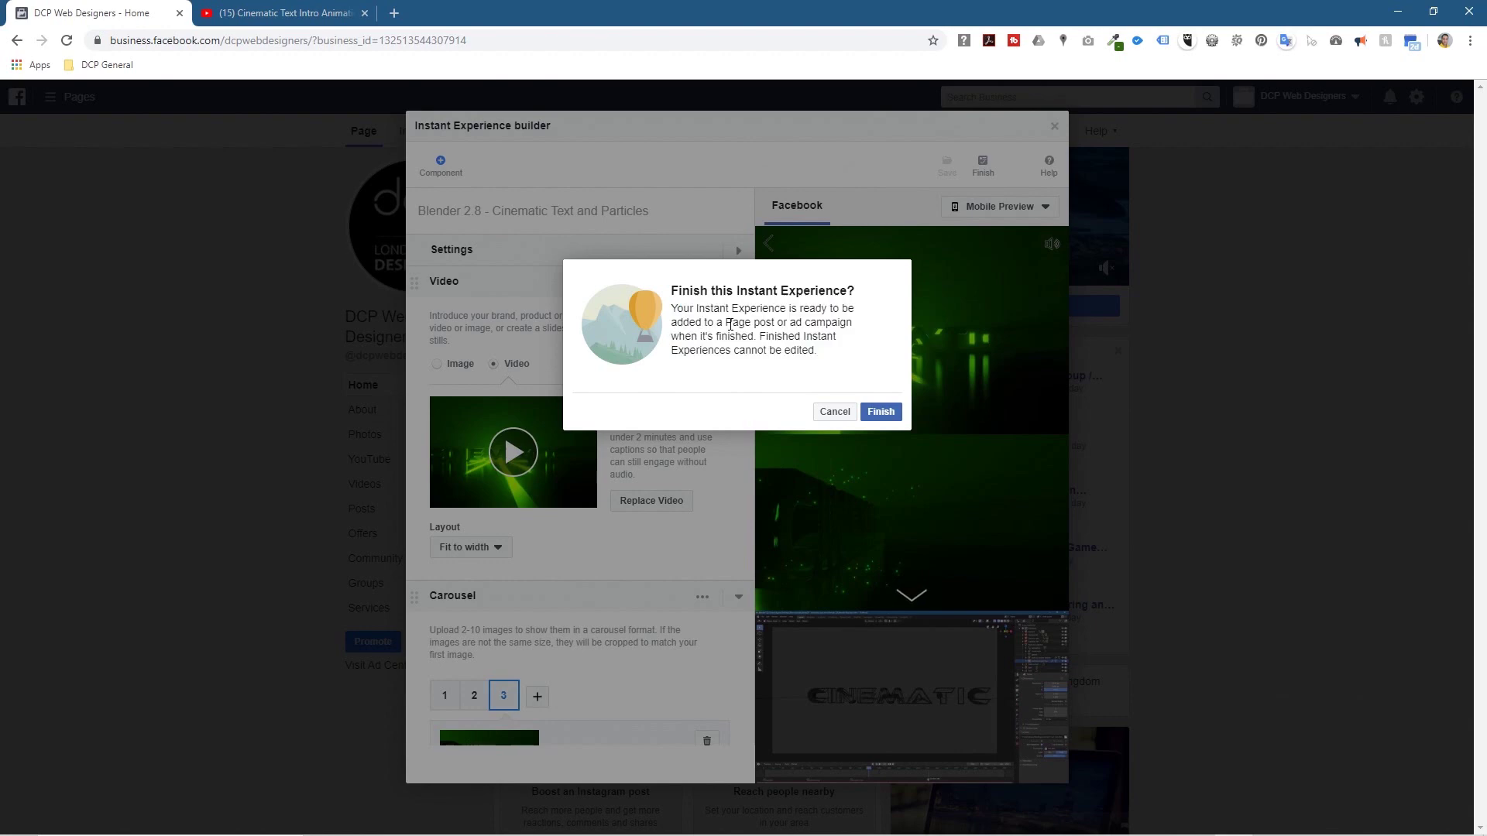
pyautogui.click(876, 415)
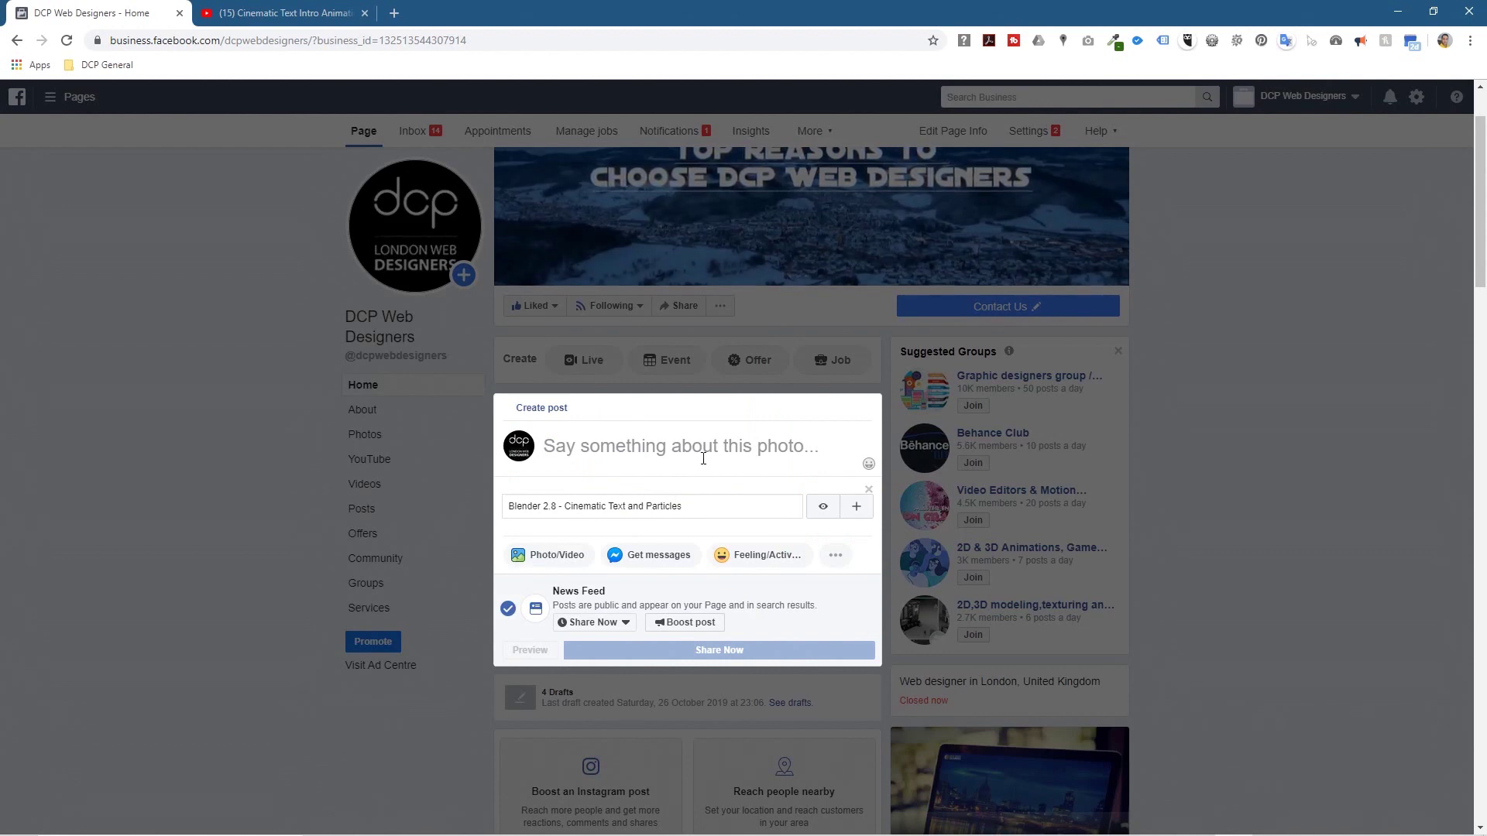
# Step: Remove the attachment from the post and reattach the finished "Blender 2.8 - Cinematic Text and Particles" Instant Experience
pyautogui.click(767, 510)
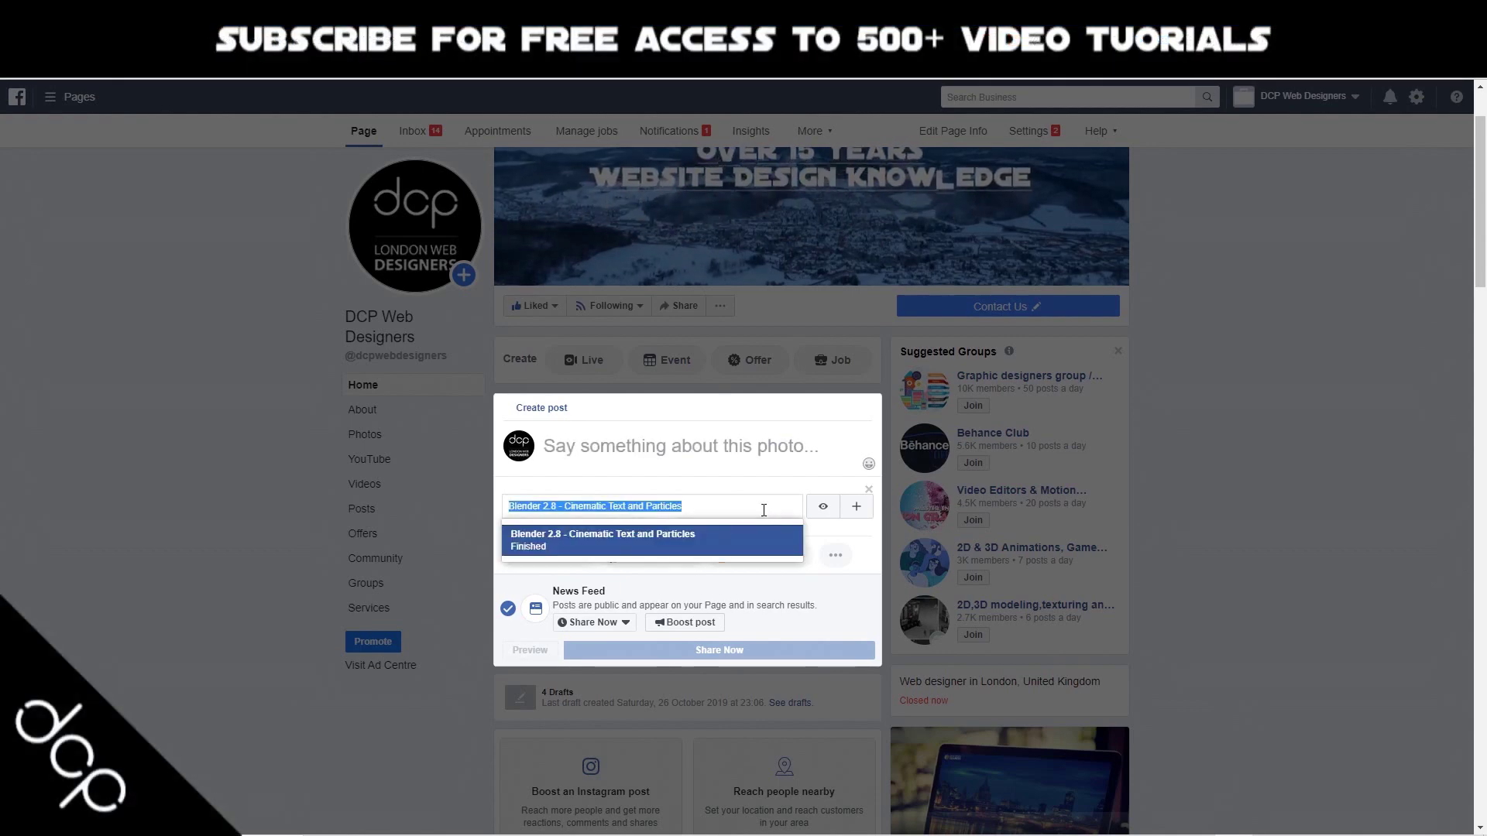
pyautogui.click(767, 509)
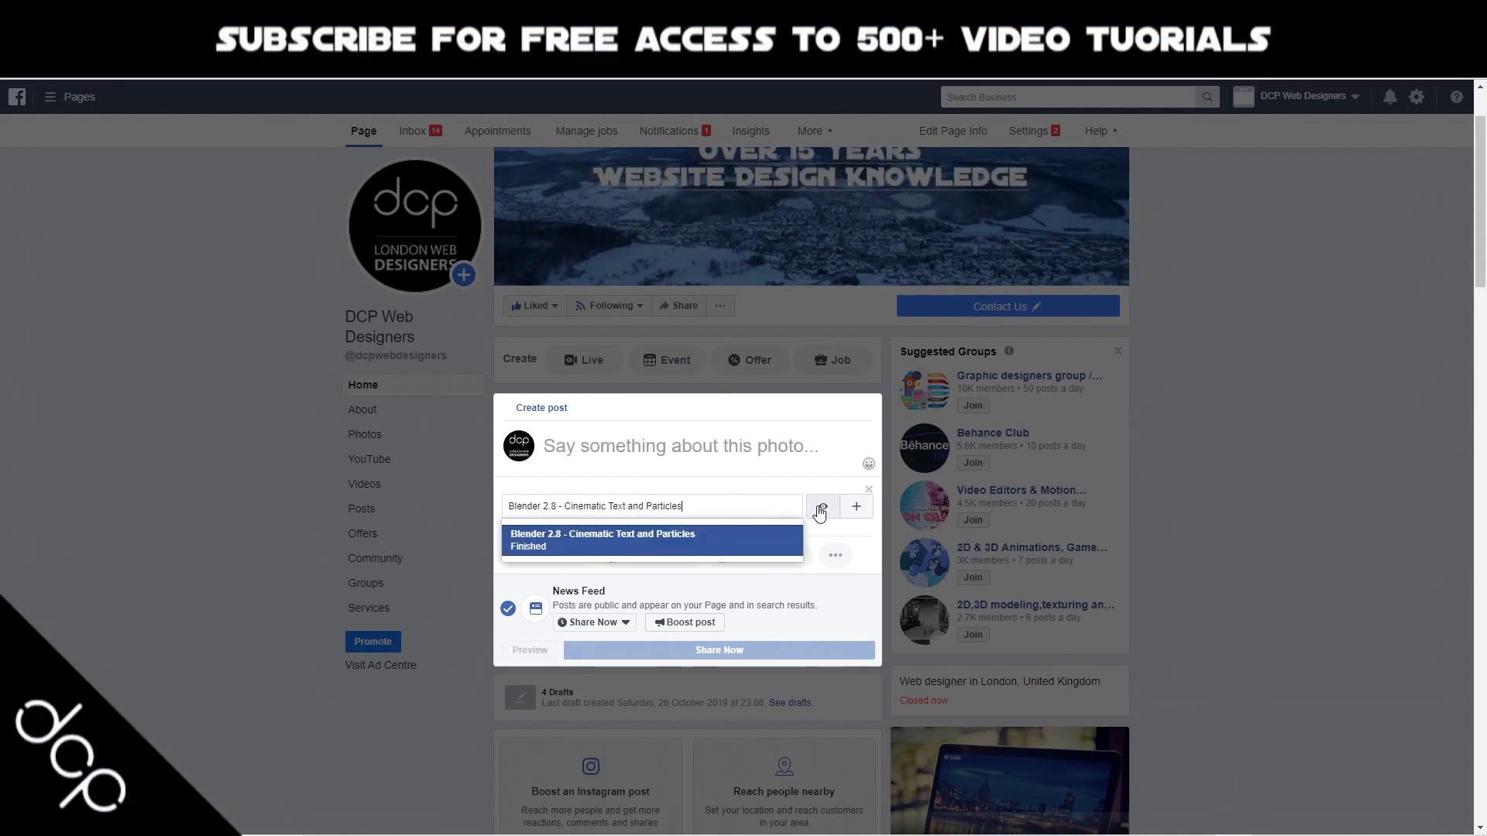
pyautogui.click(776, 473)
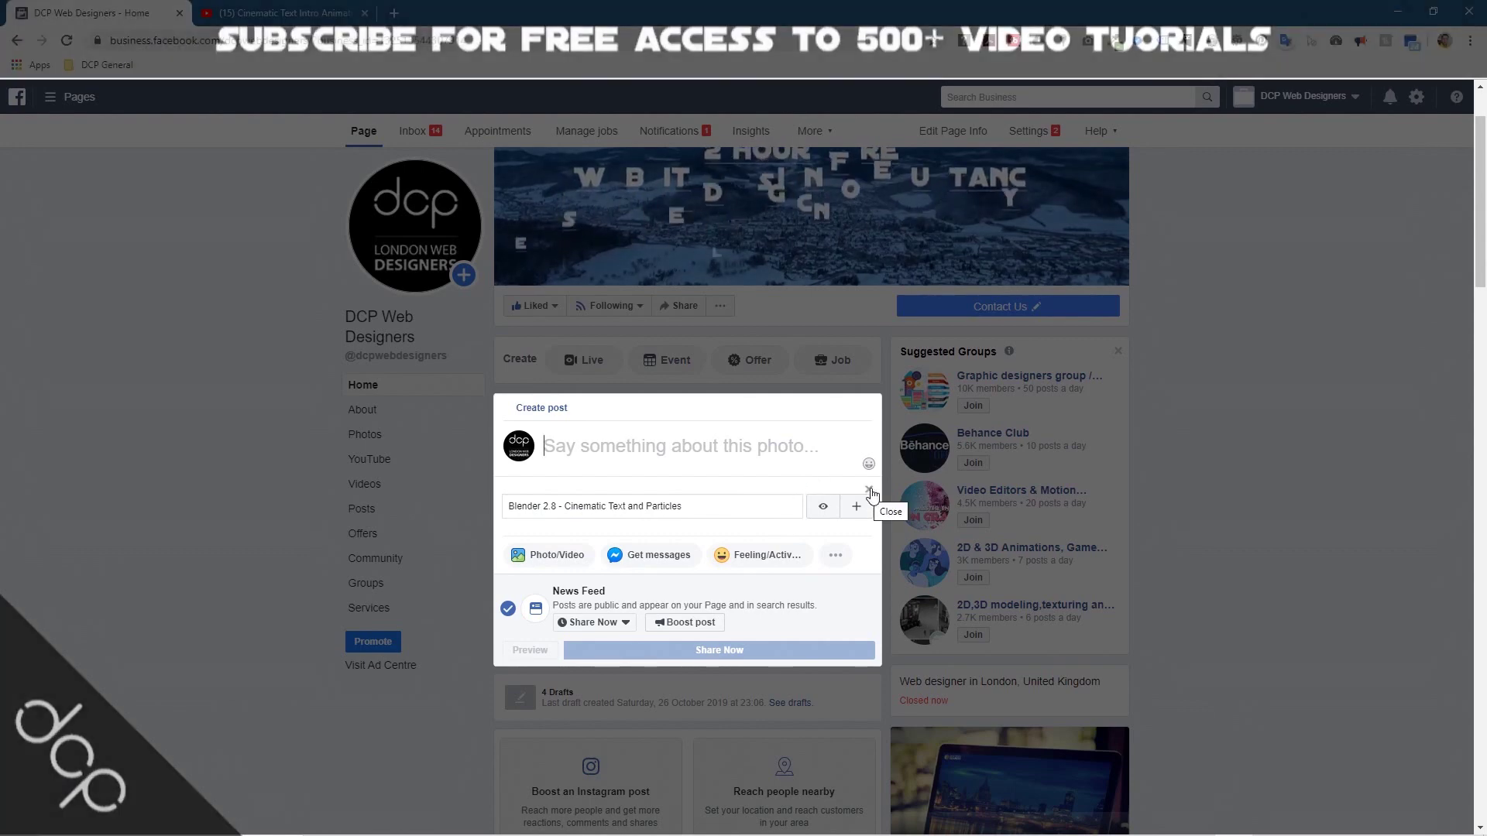
pyautogui.click(869, 493)
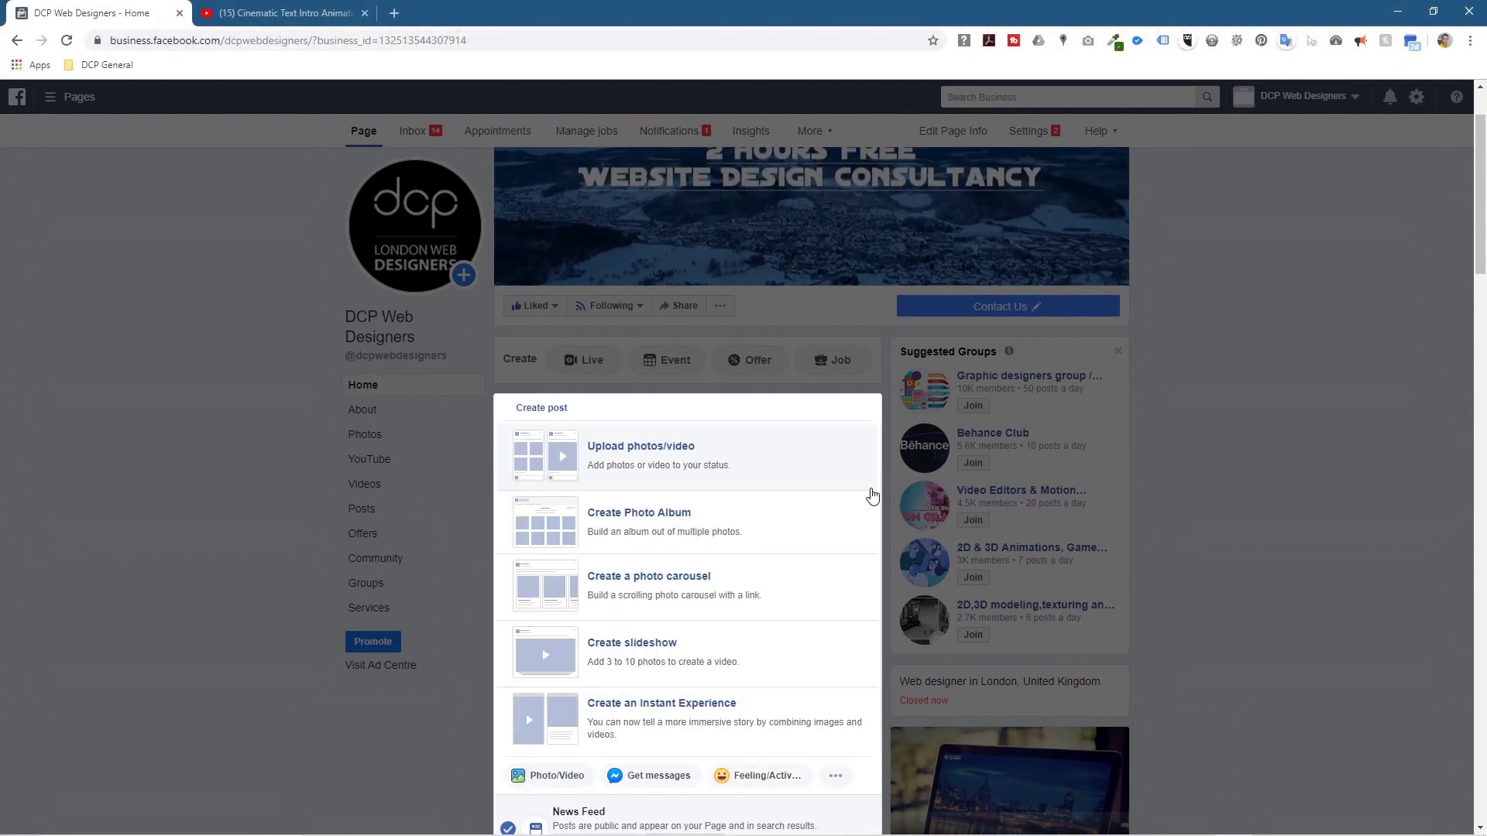
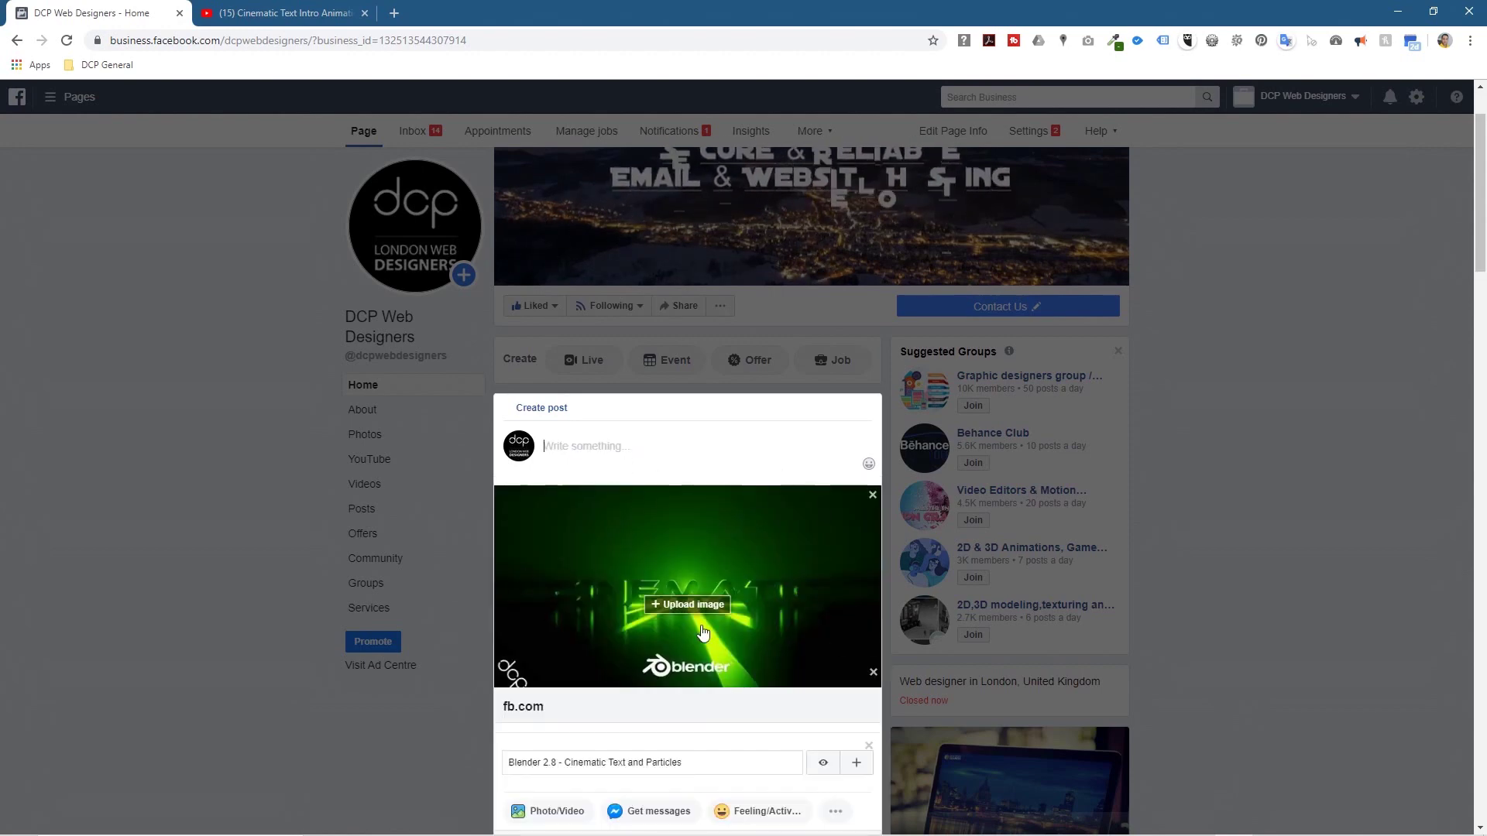
pyautogui.click(703, 763)
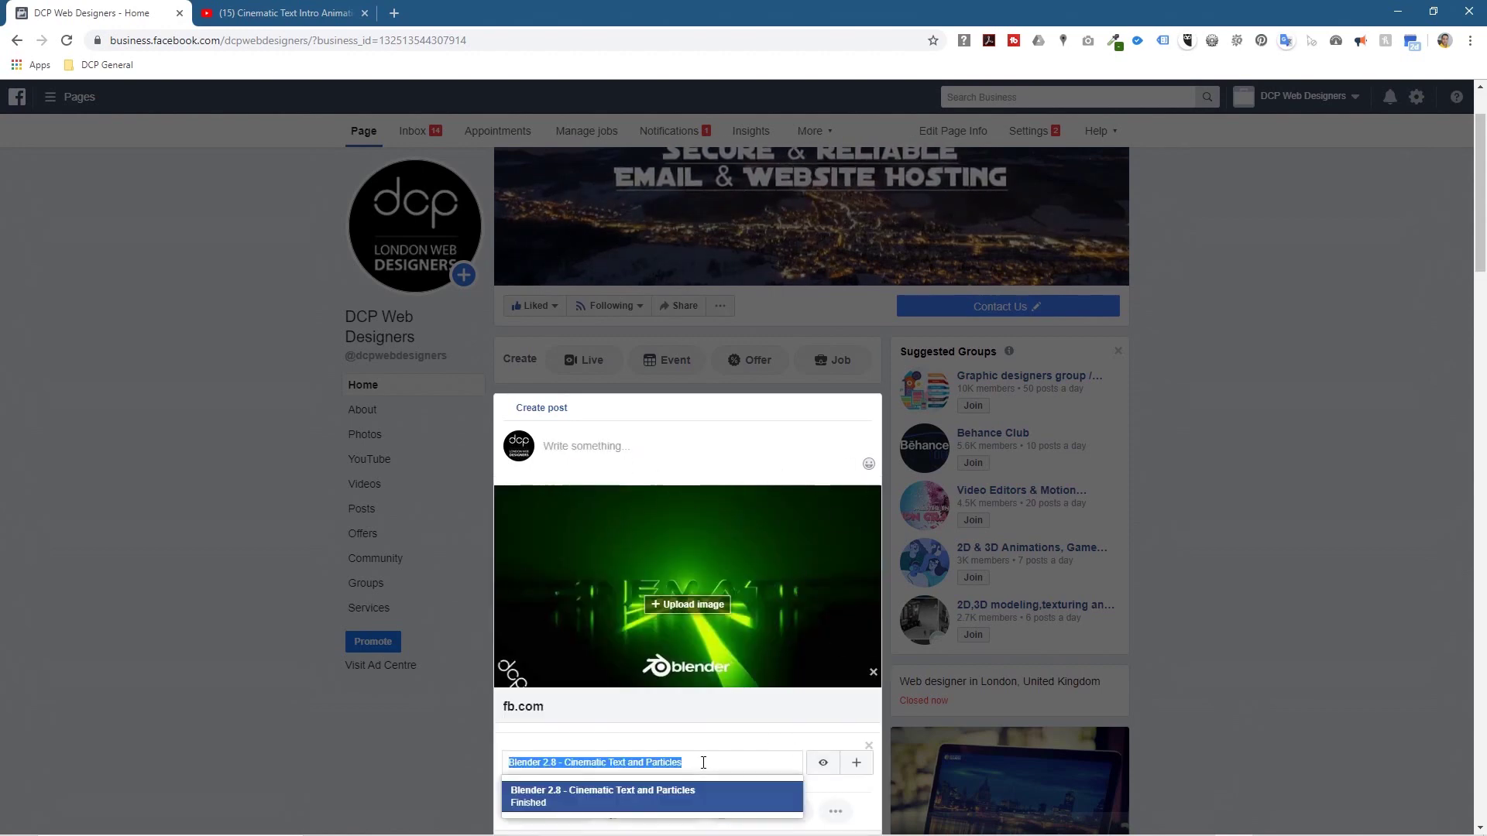
pyautogui.click(686, 796)
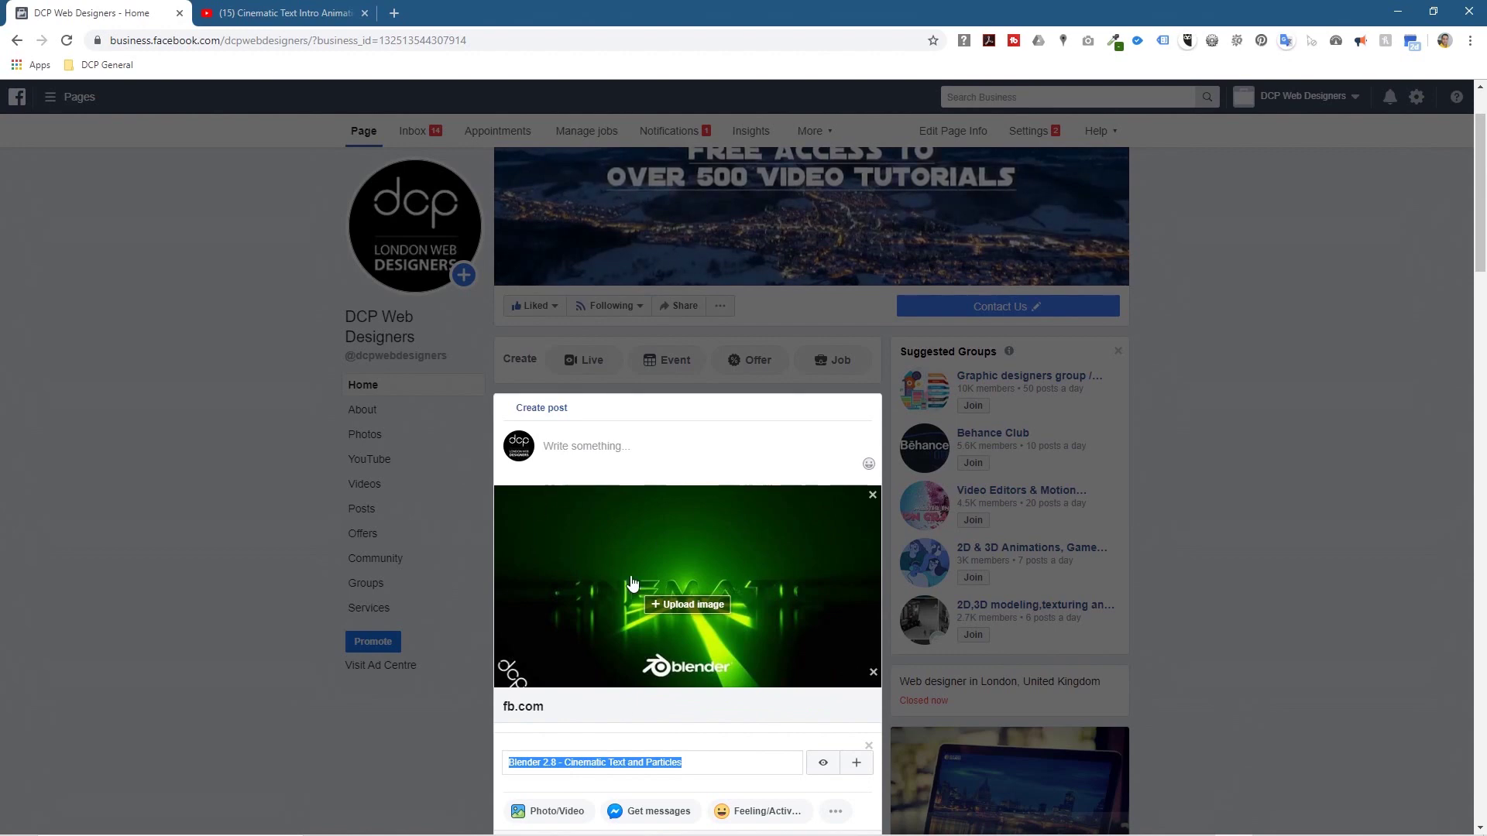
# Step: Write the post text "Blender 2.8 Cinematic Text and Particles Tutorial" above the Instant Experience
pyautogui.click(603, 454)
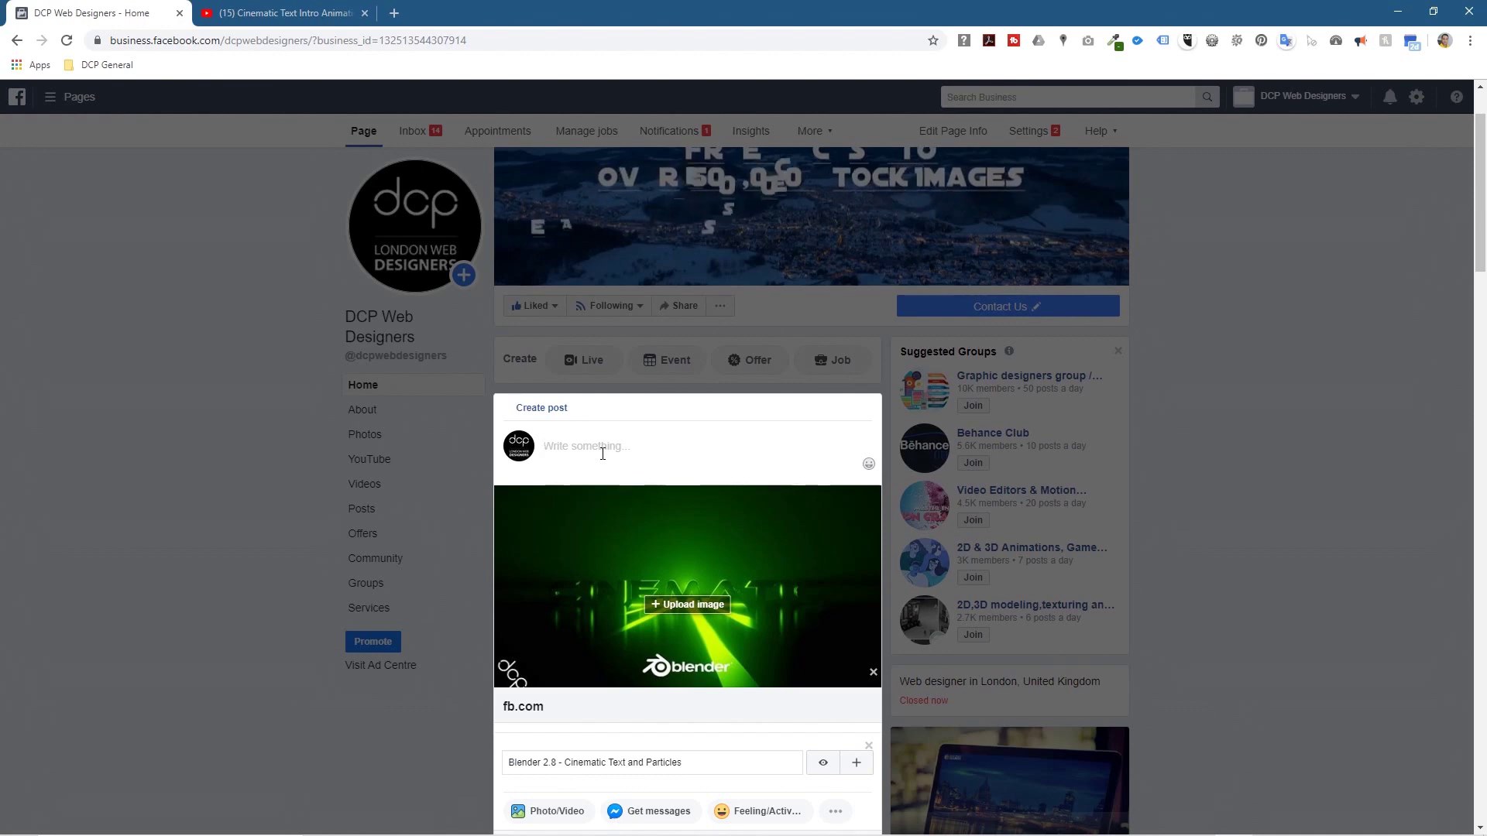
pyautogui.write('Cl')
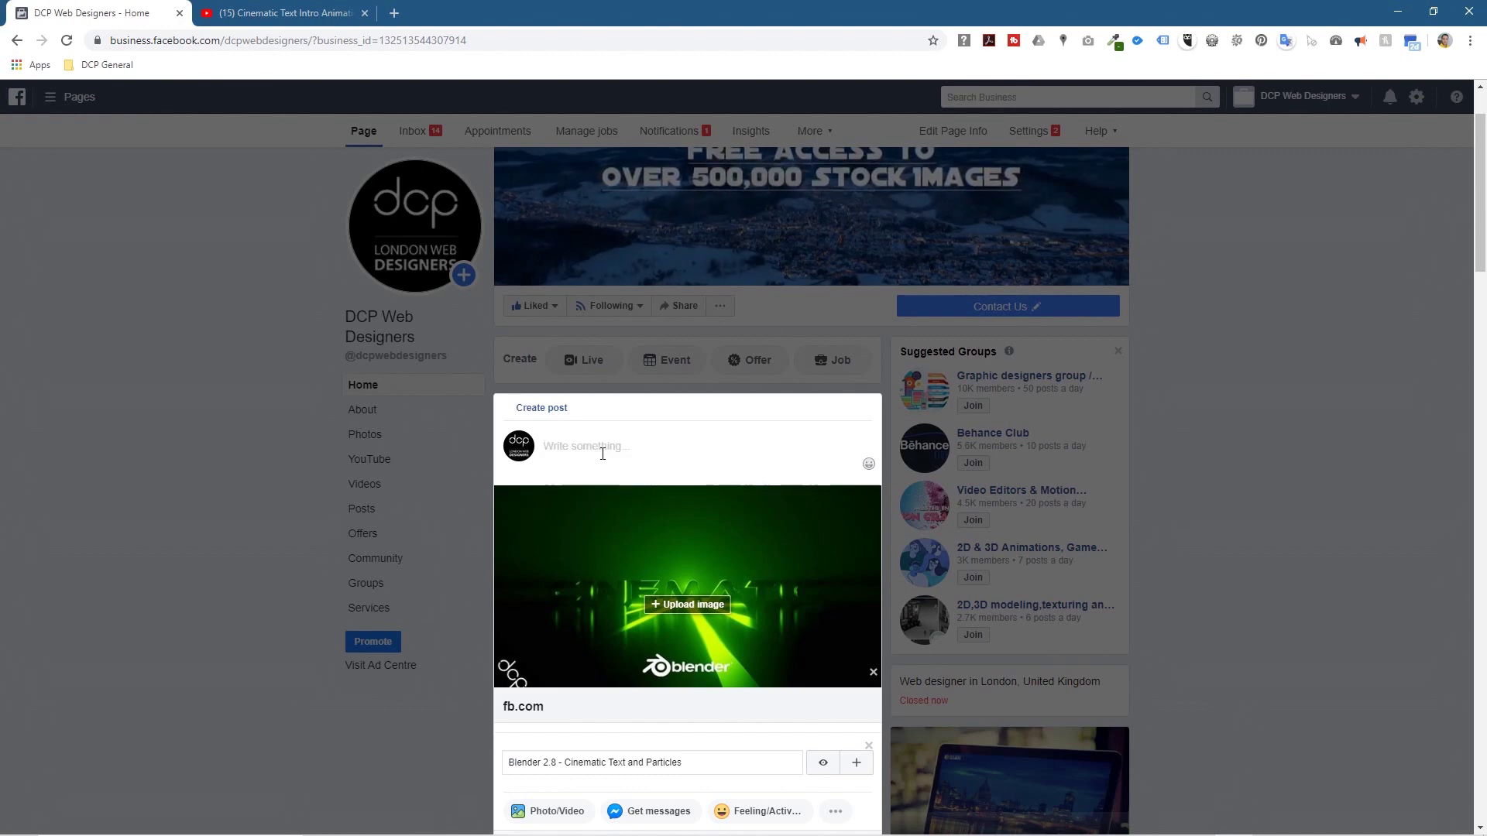
pyautogui.write('ener')
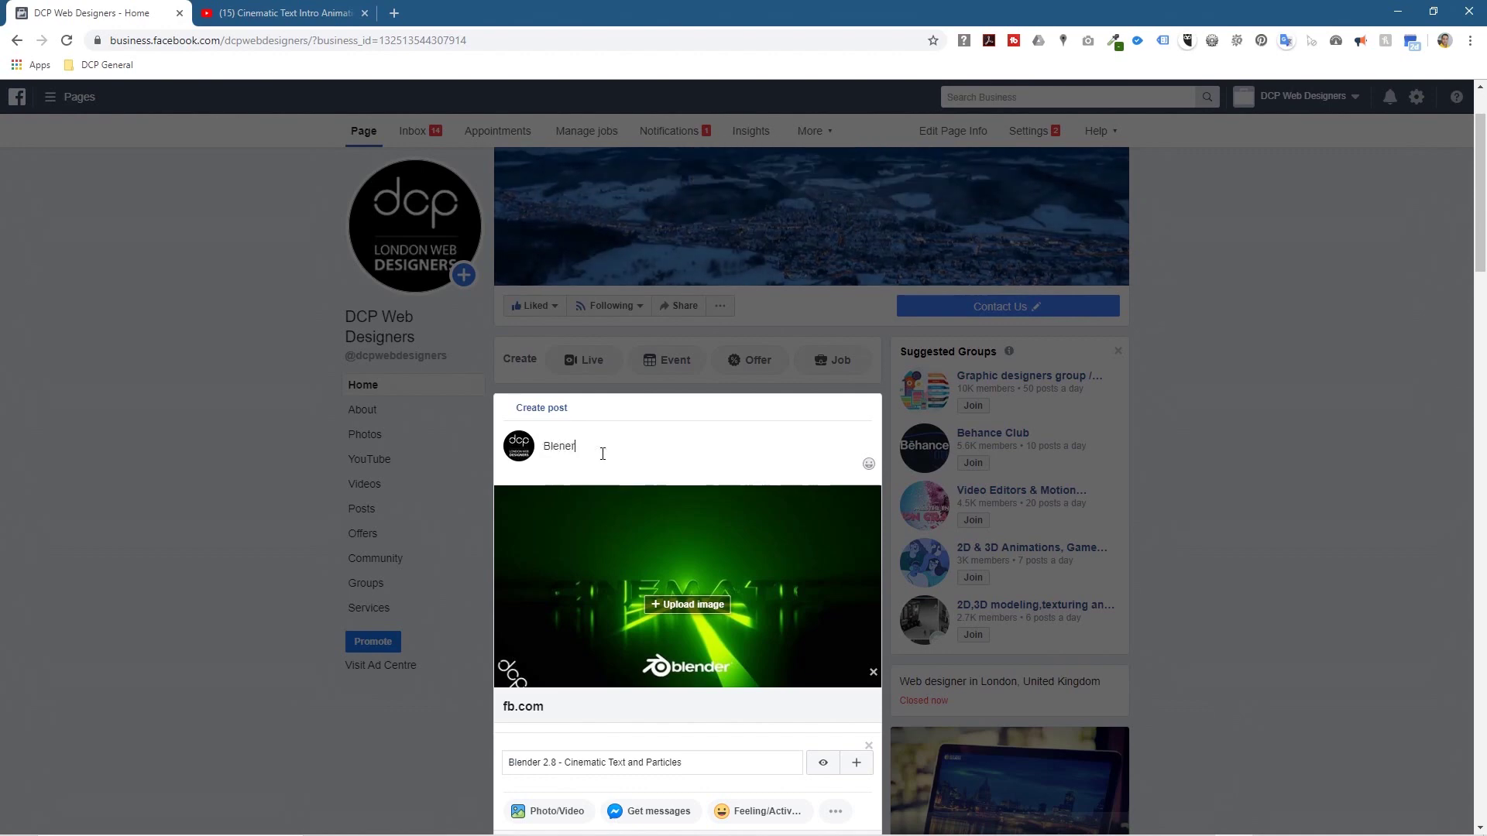
pyautogui.press('BackSpace')
pyautogui.press('BackSpace')
pyautogui.write('der 2.8 Cin')
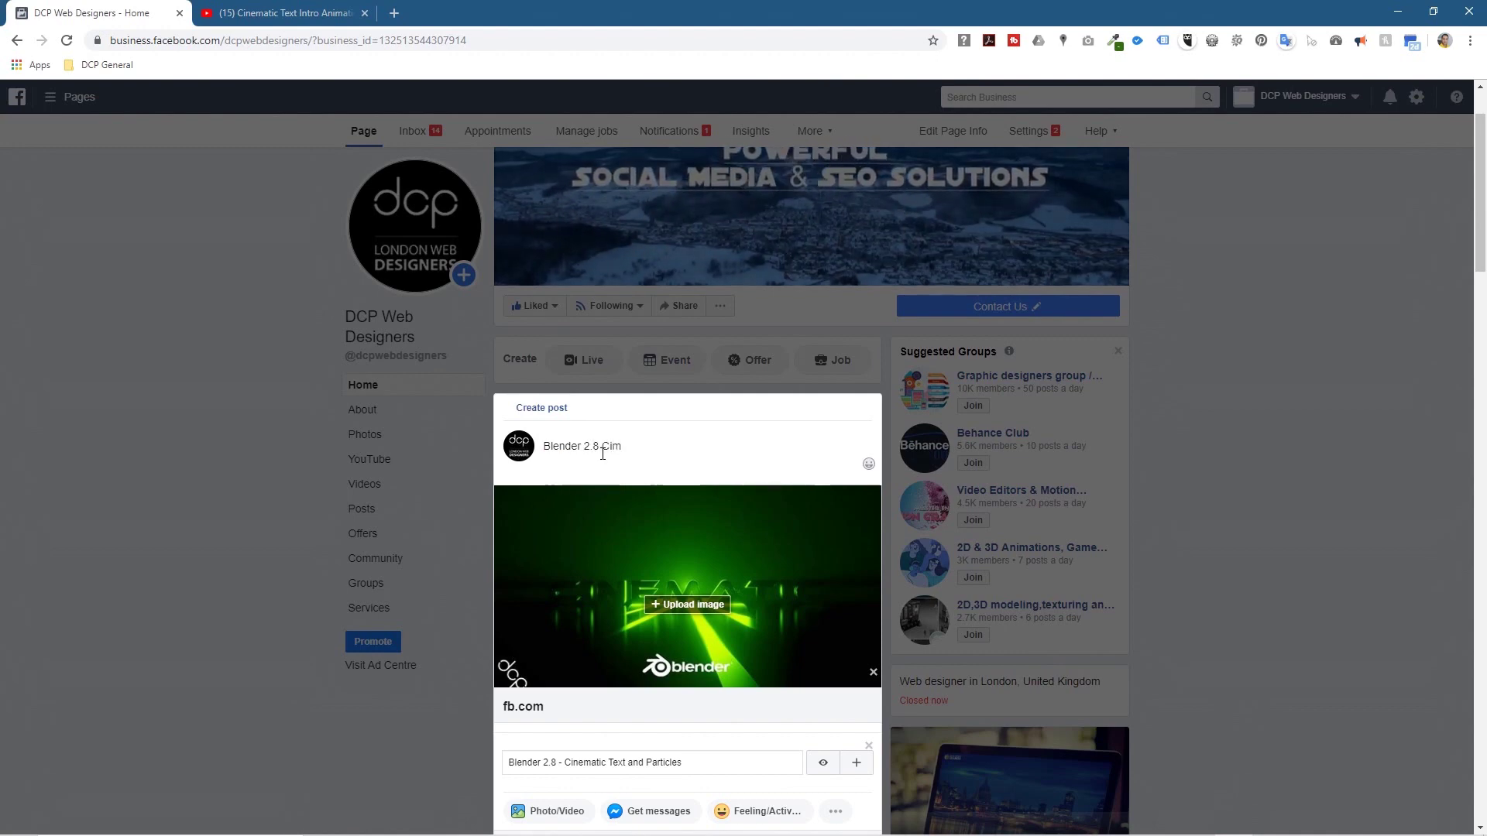
pyautogui.write('ema')
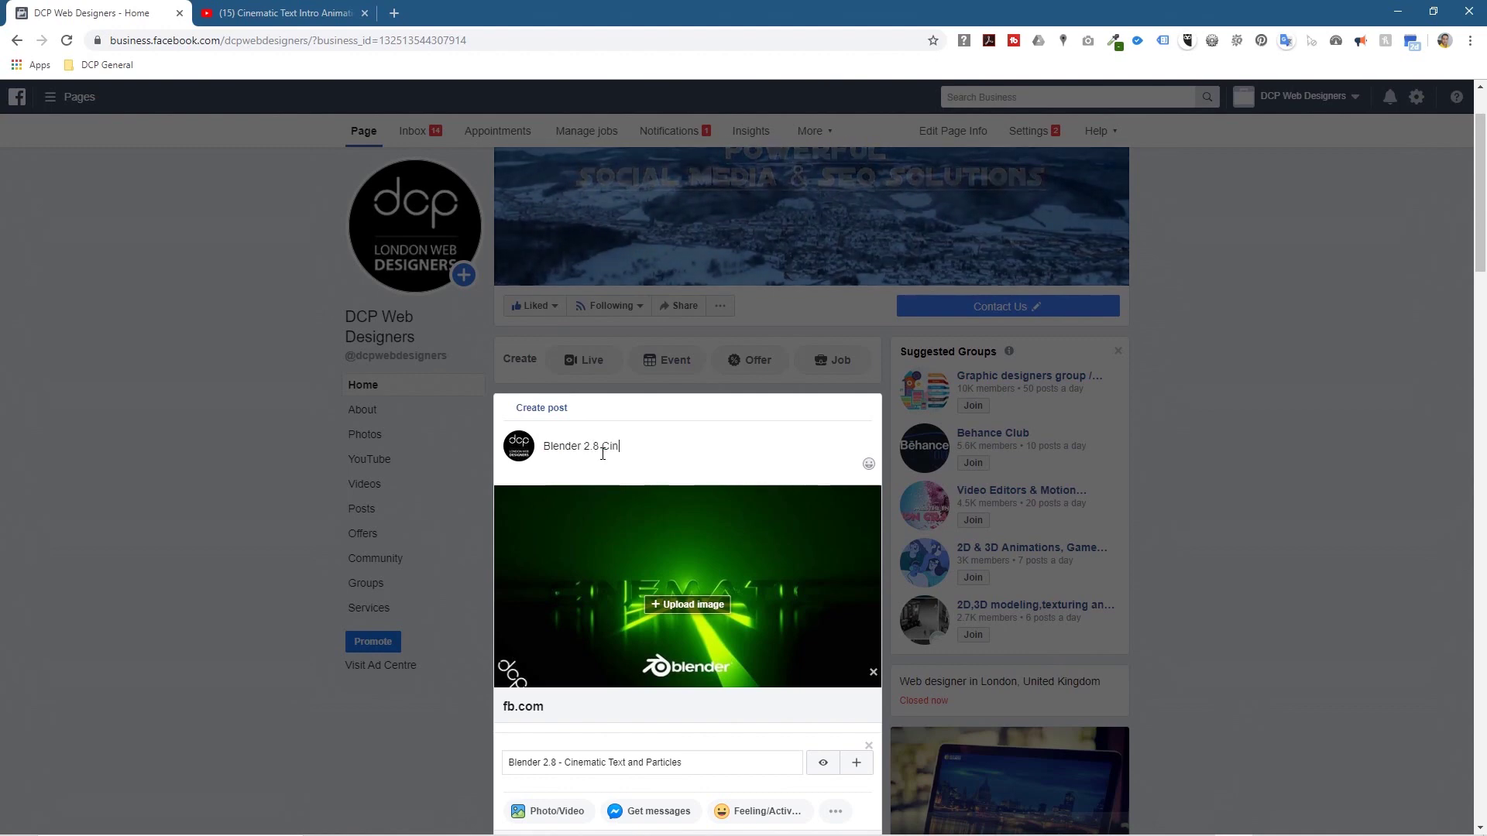
pyautogui.write('tic Text and Particles Tutorial')
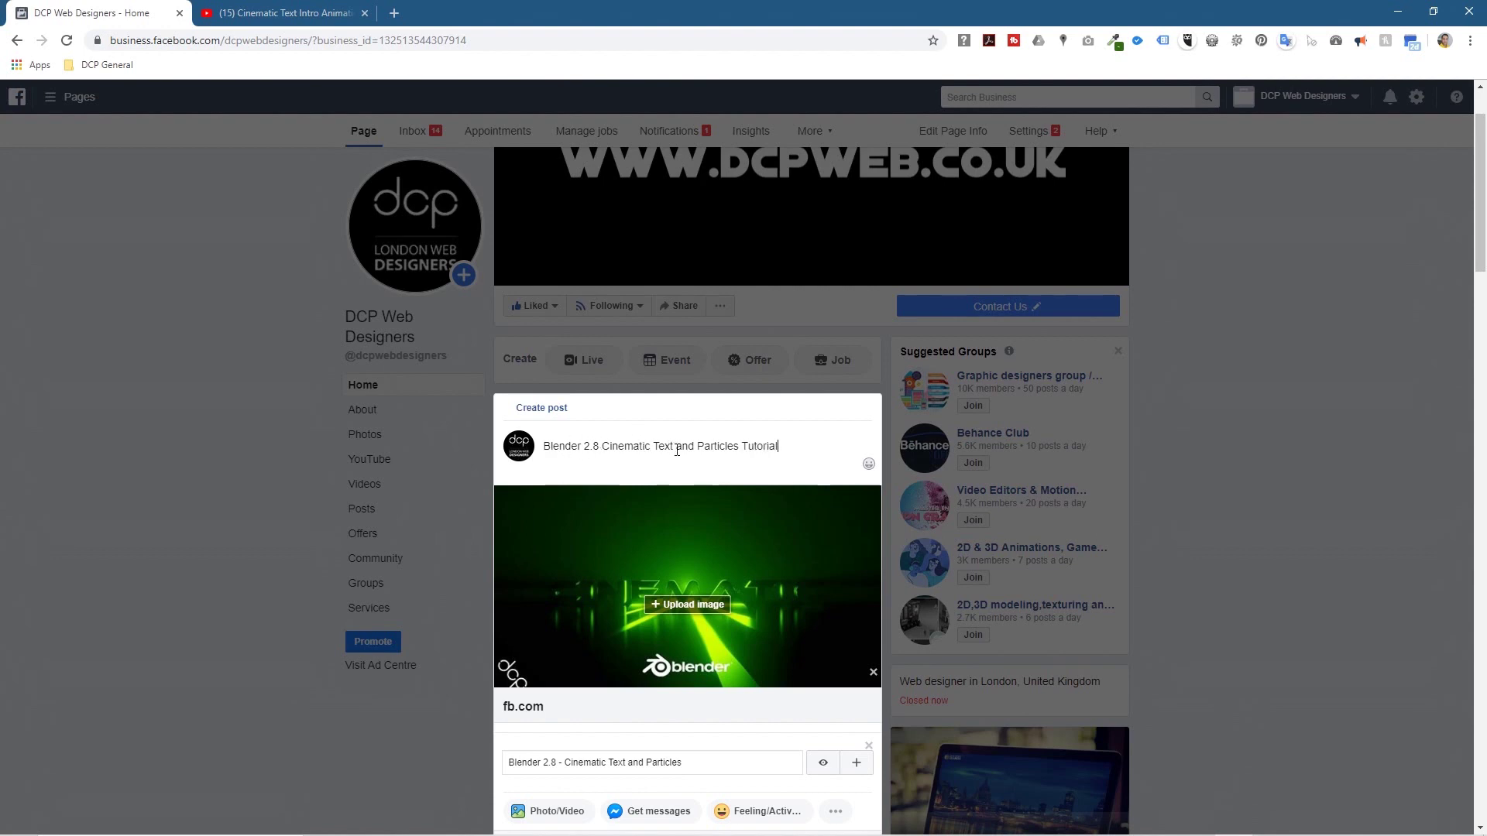
pyautogui.click(651, 447)
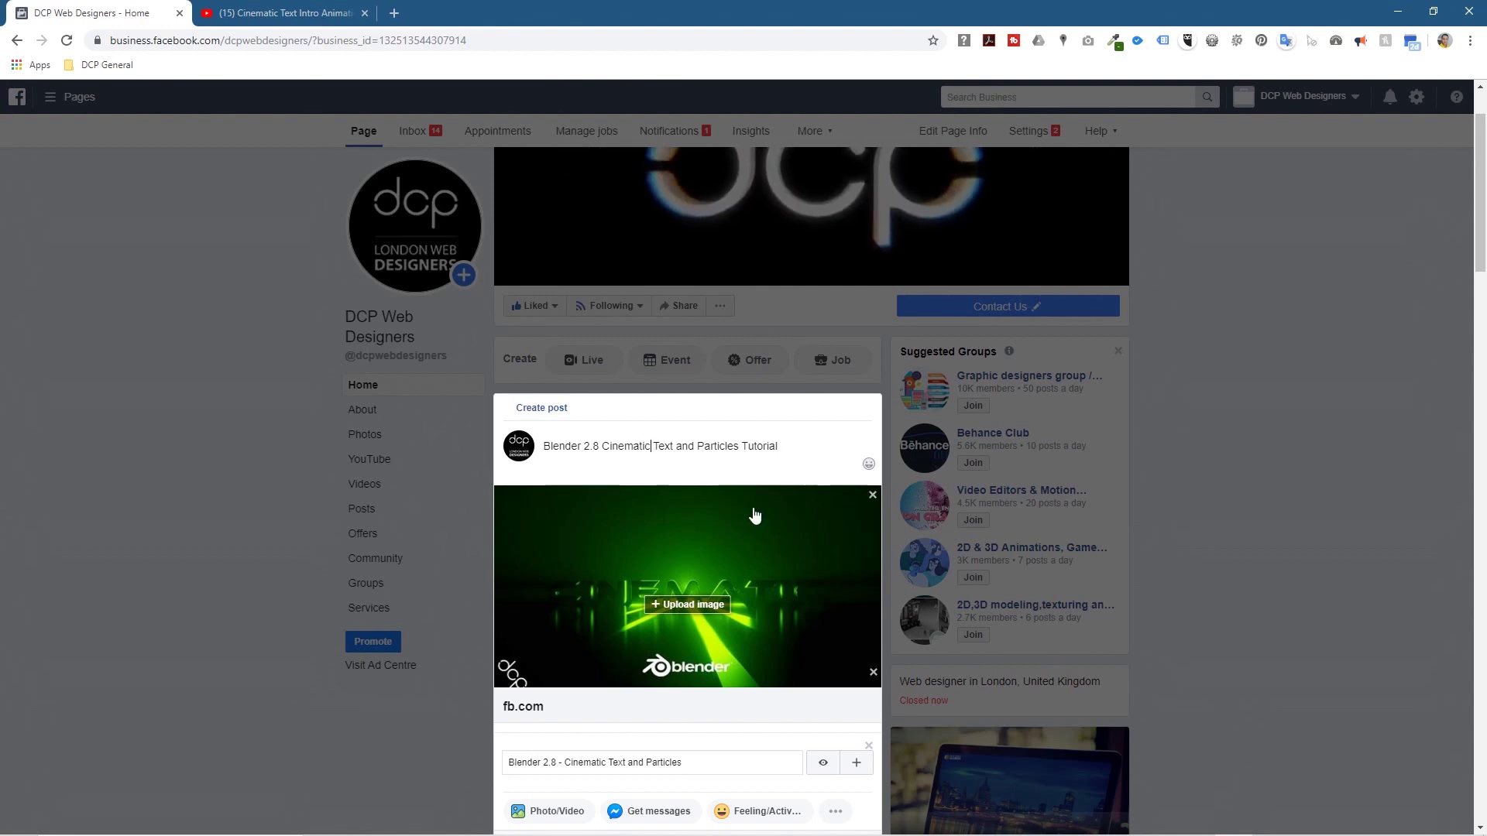
pyautogui.press('Delete')
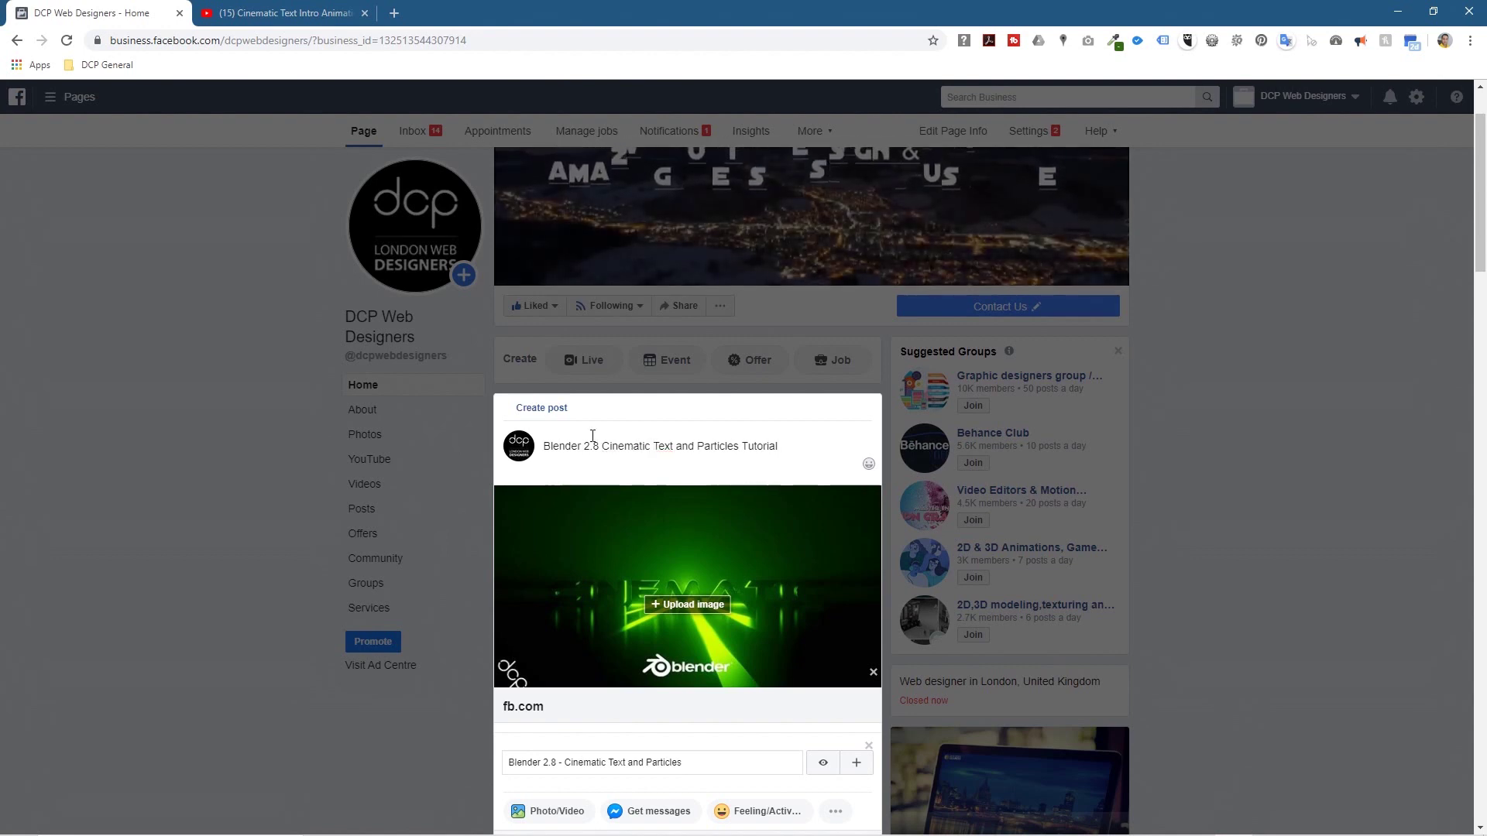
pyautogui.click(536, 711)
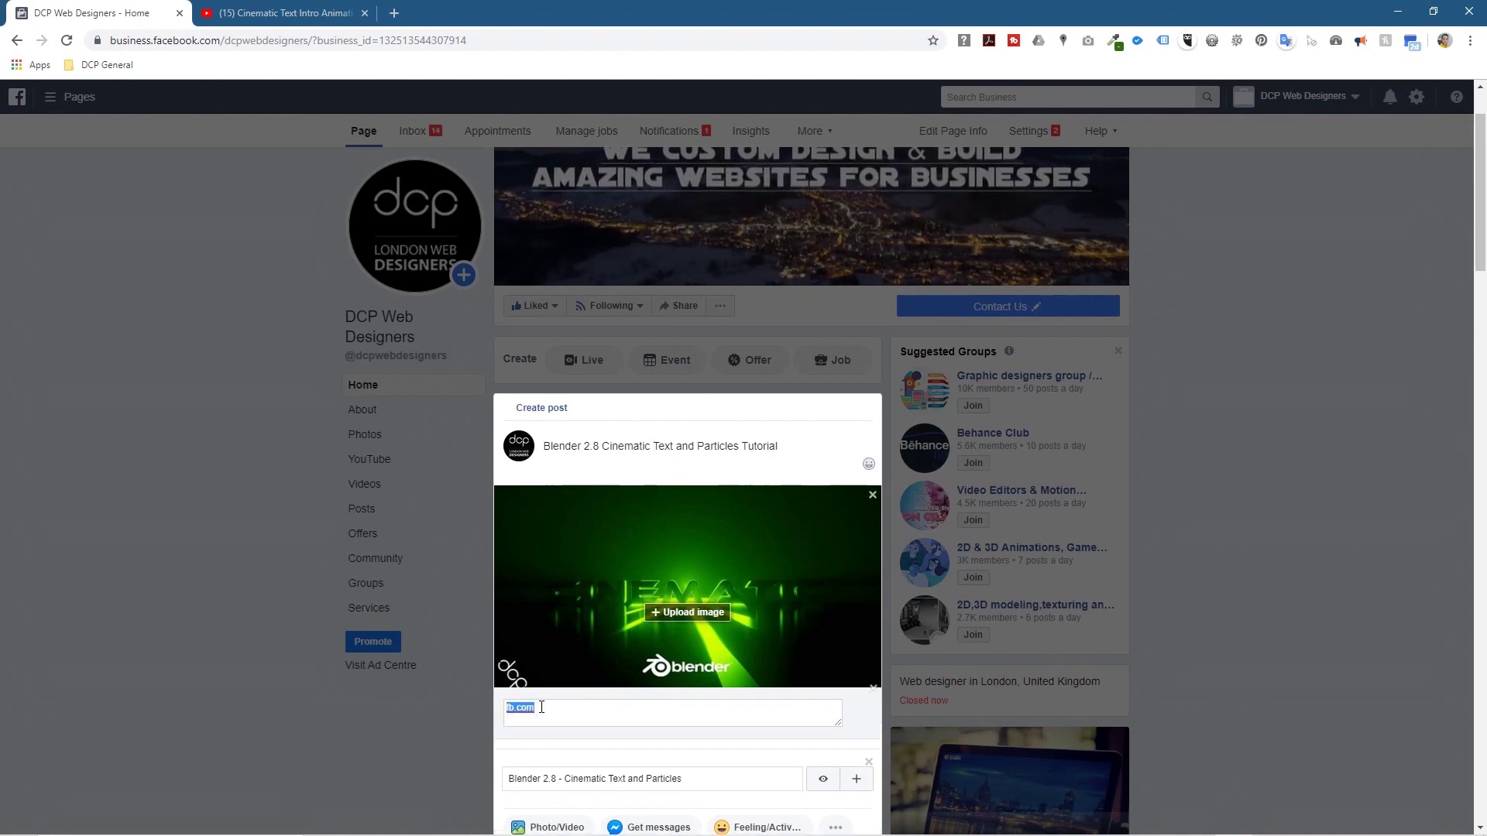
pyautogui.write('www.dcpweb.co.uk')
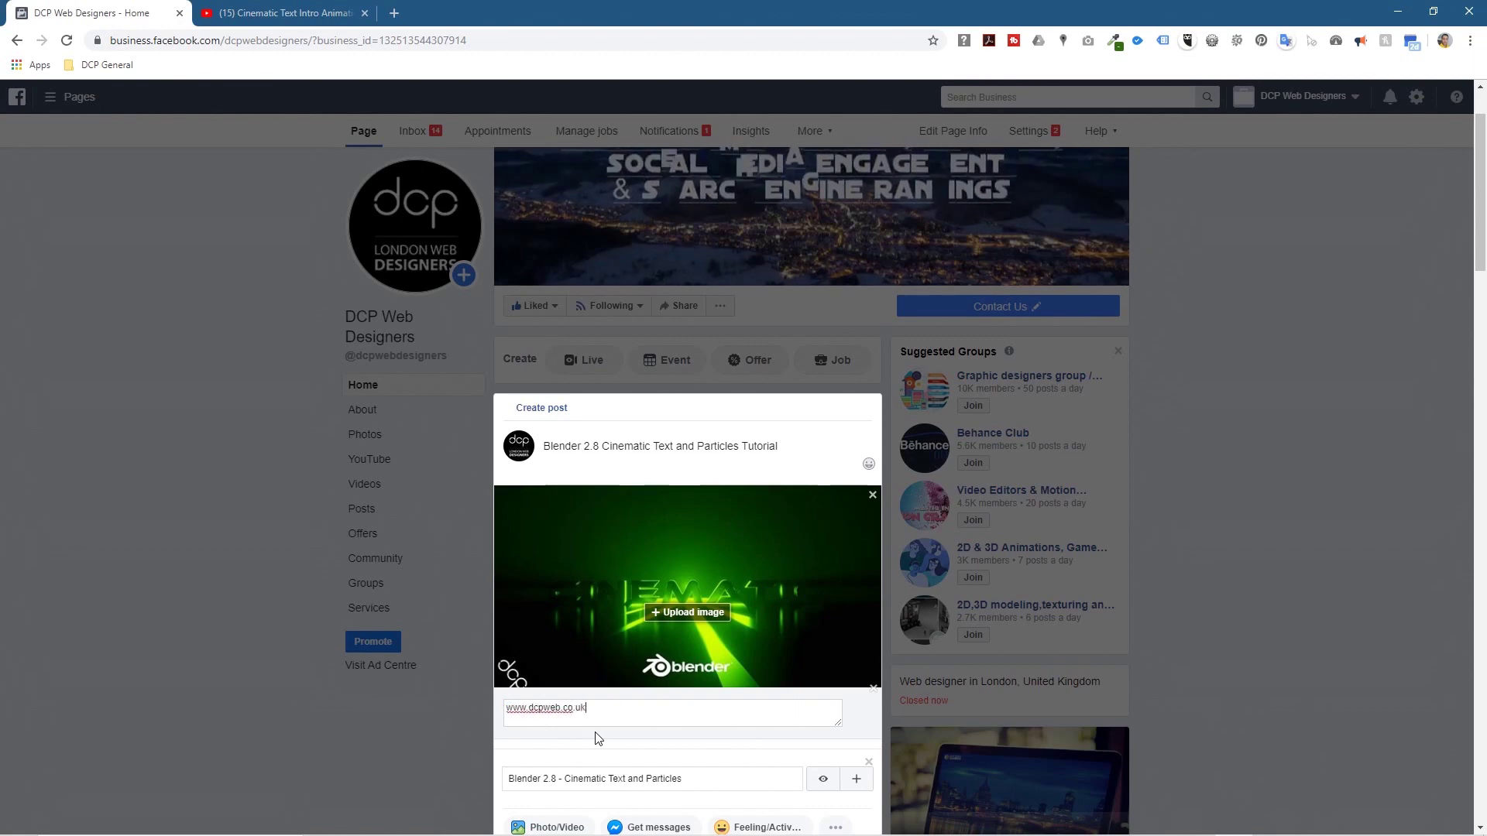
pyautogui.scroll(-4, 694, 710)
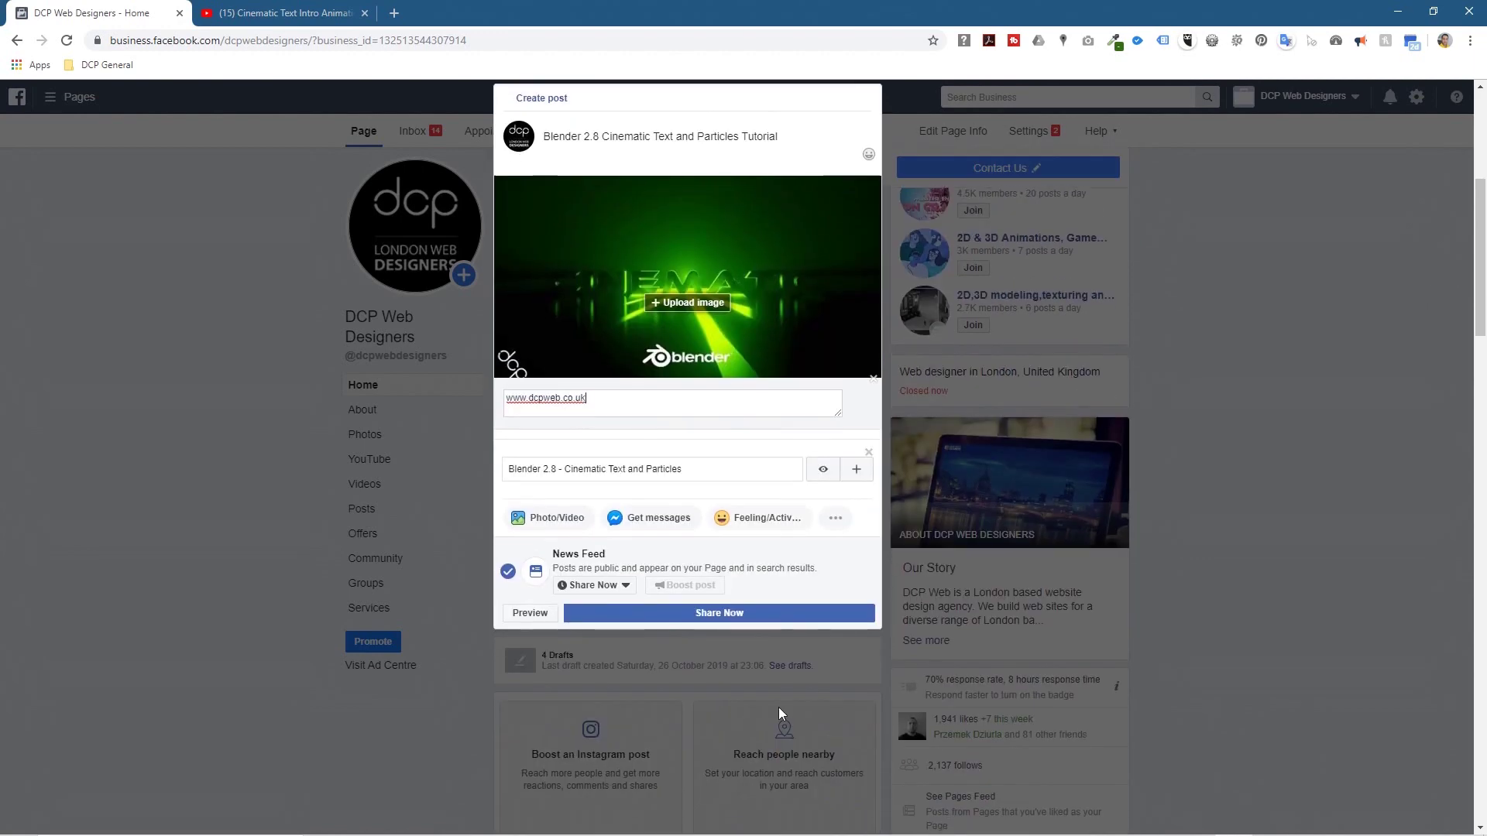
pyautogui.click(705, 617)
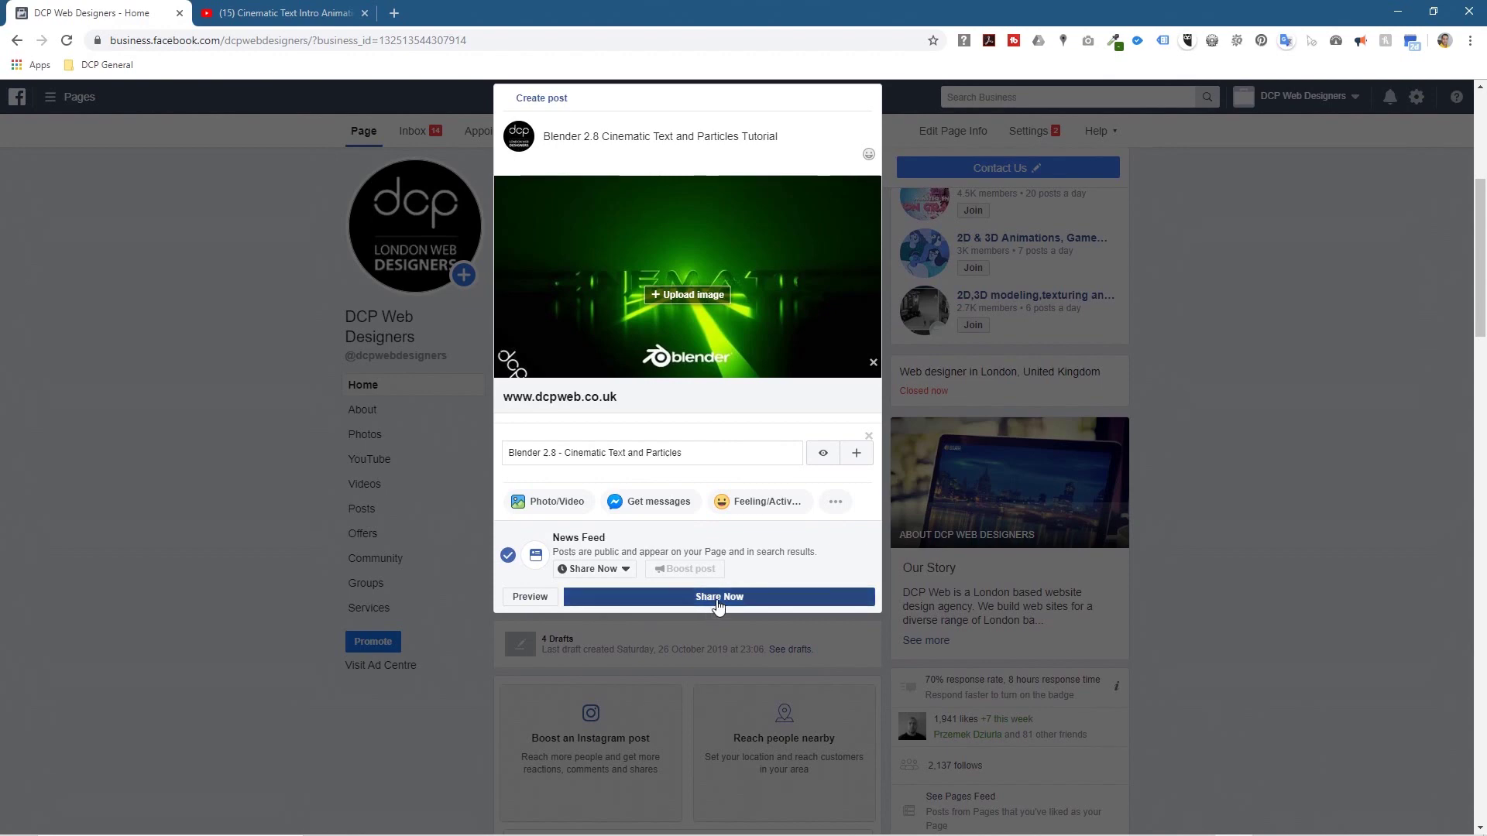
pyautogui.click(719, 597)
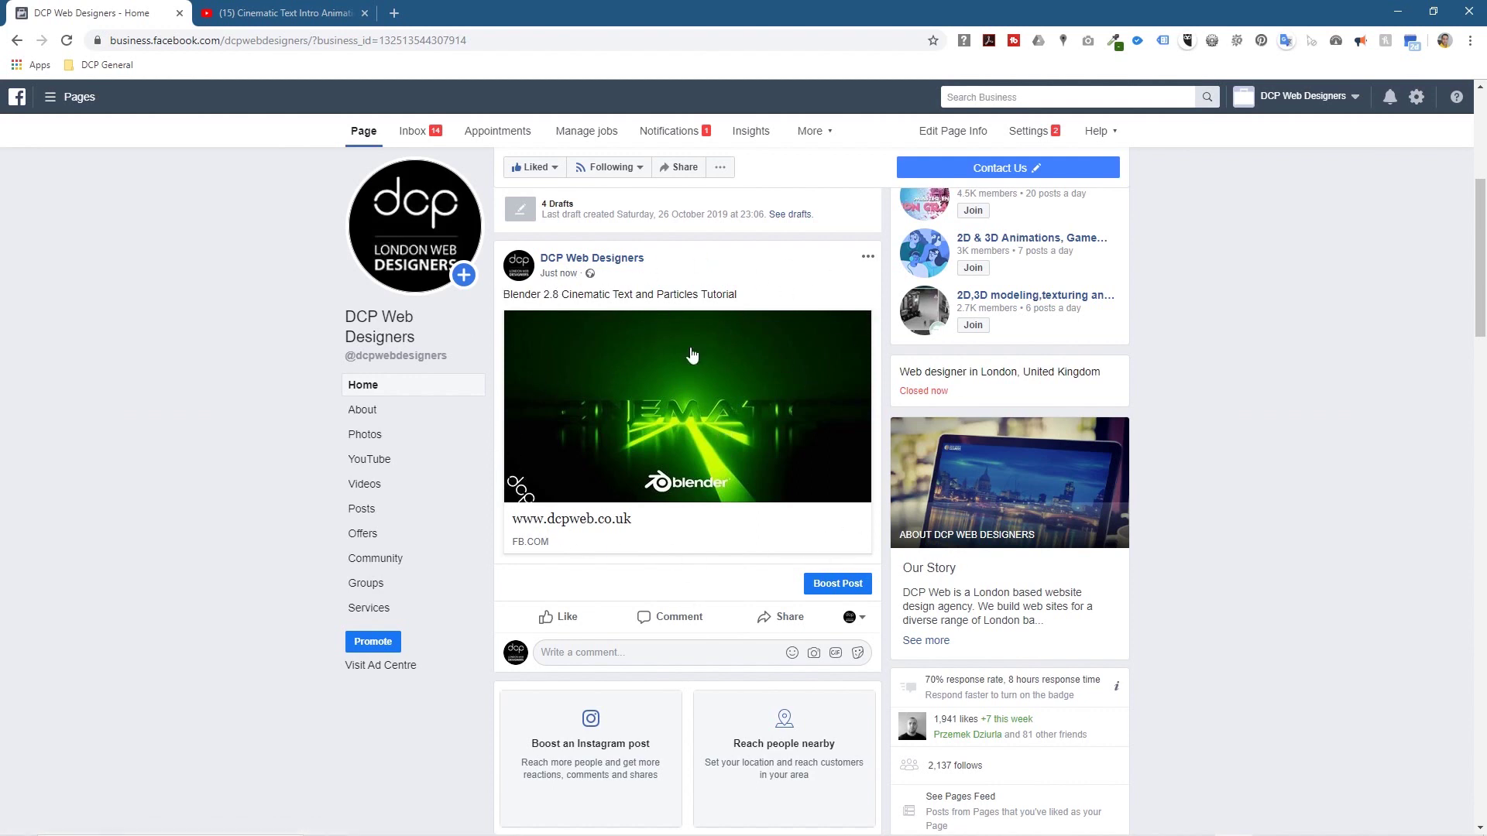
# Step: Open the published post's canvas preview, examine its content and the note on who can view it, and close it
pyautogui.click(716, 394)
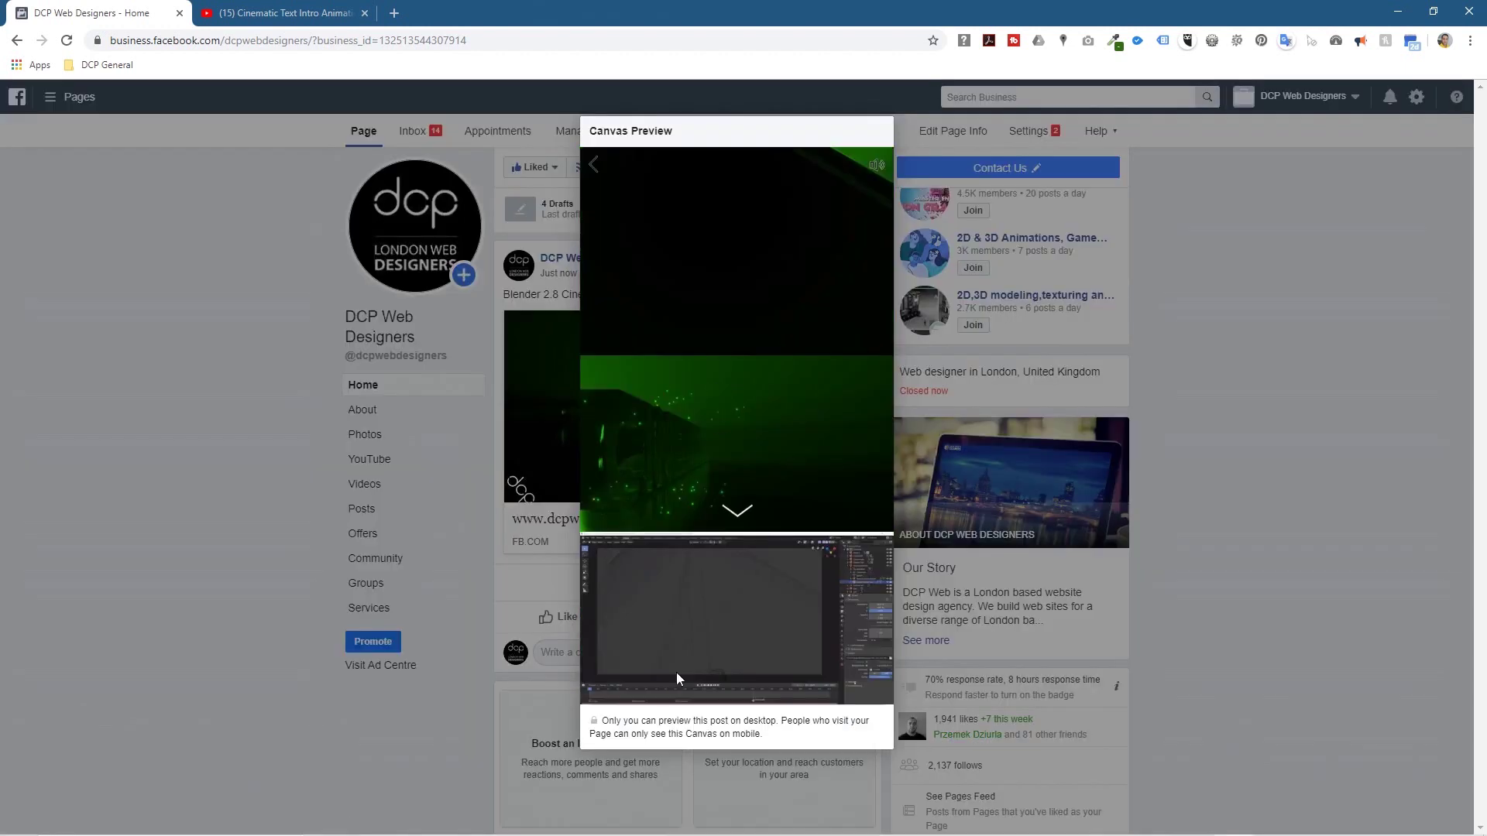
pyautogui.moveTo(609, 721); pyautogui.dragTo(765, 734)
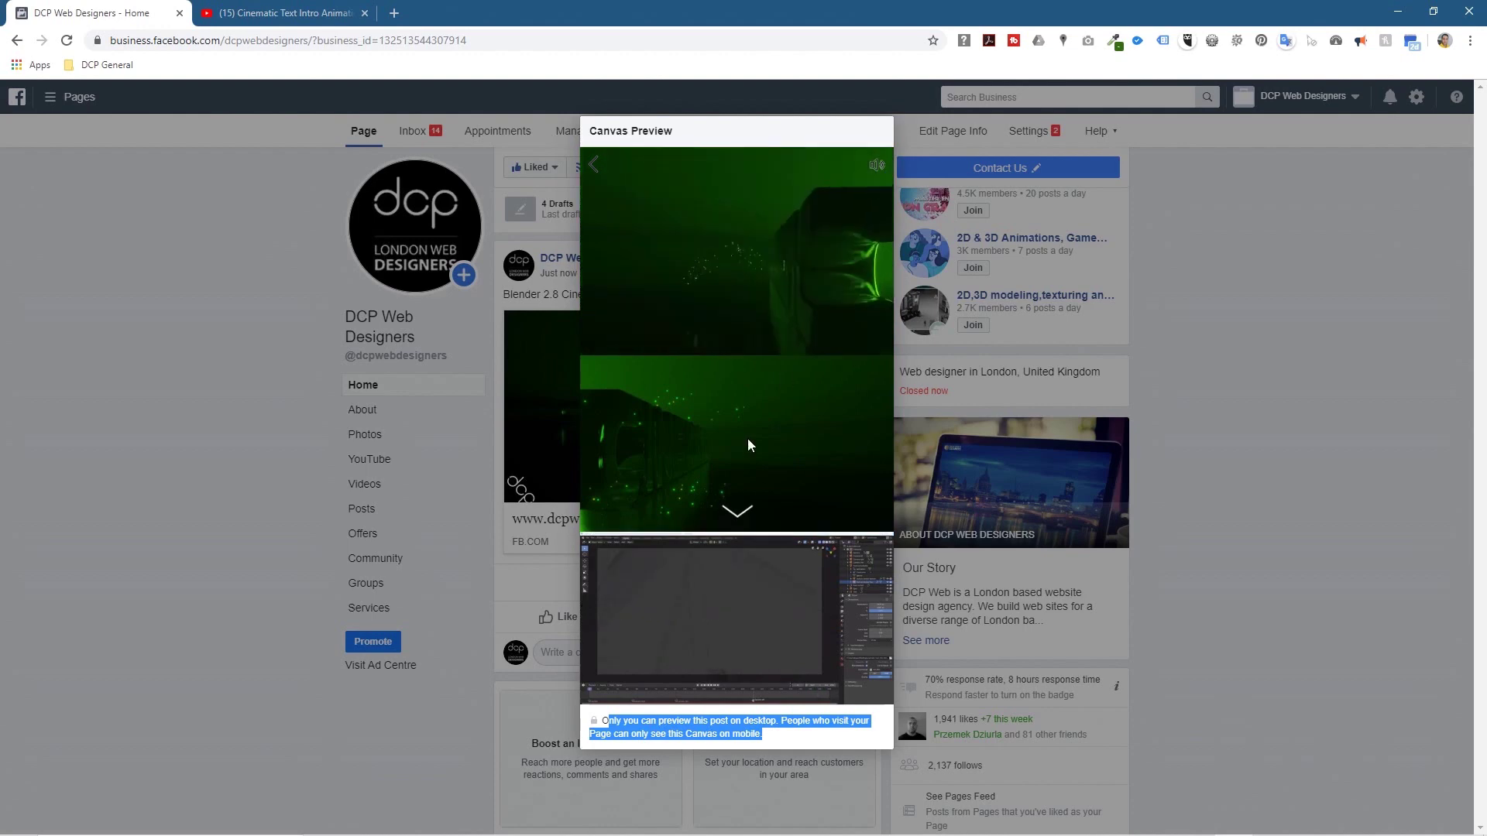
pyautogui.scroll(-3, 746, 439)
pyautogui.scroll(3, 672, 470)
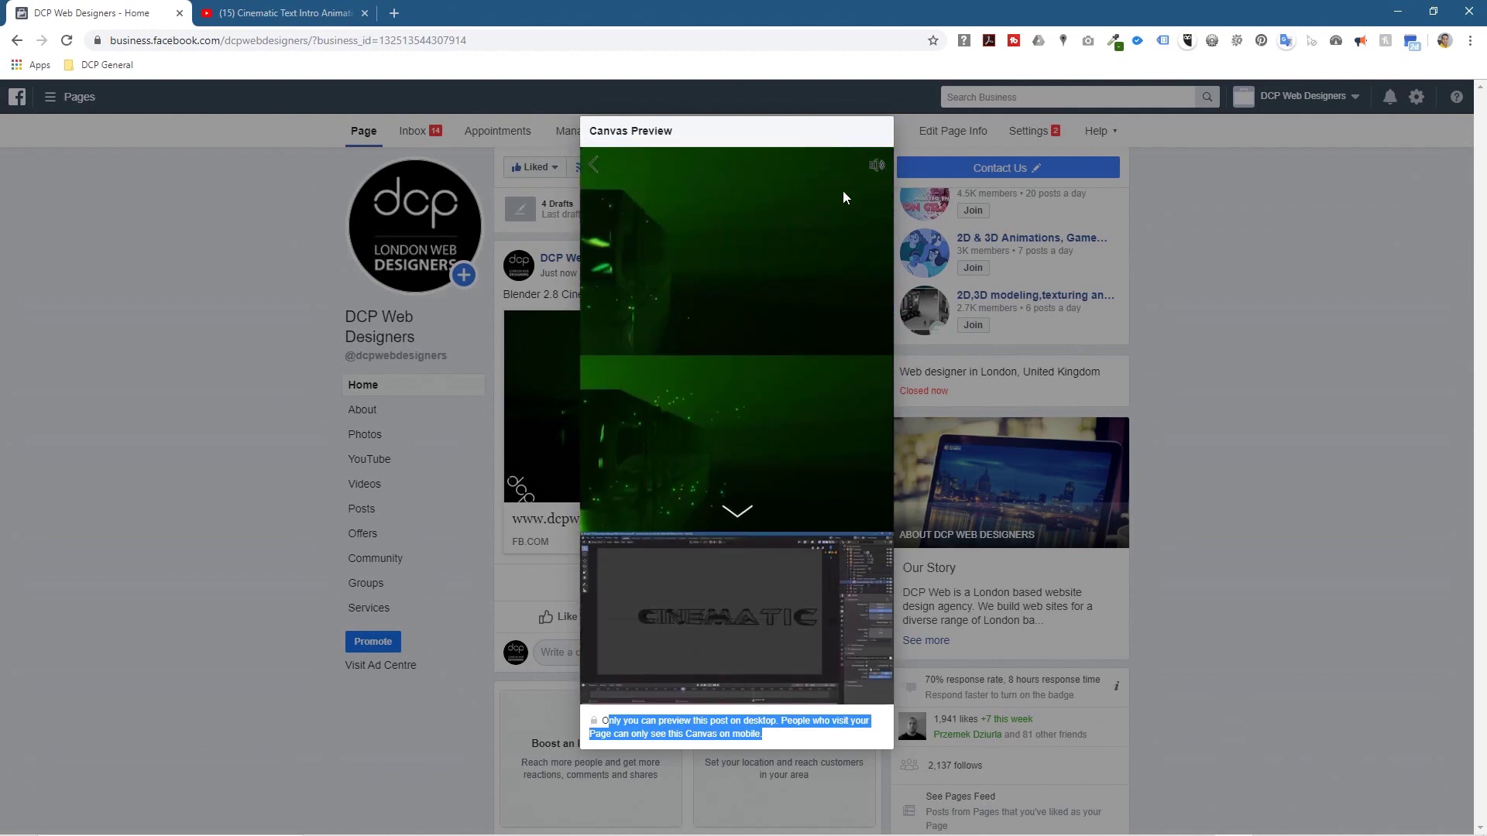
pyautogui.scroll(-3, 765, 658)
pyautogui.scroll(3, 760, 598)
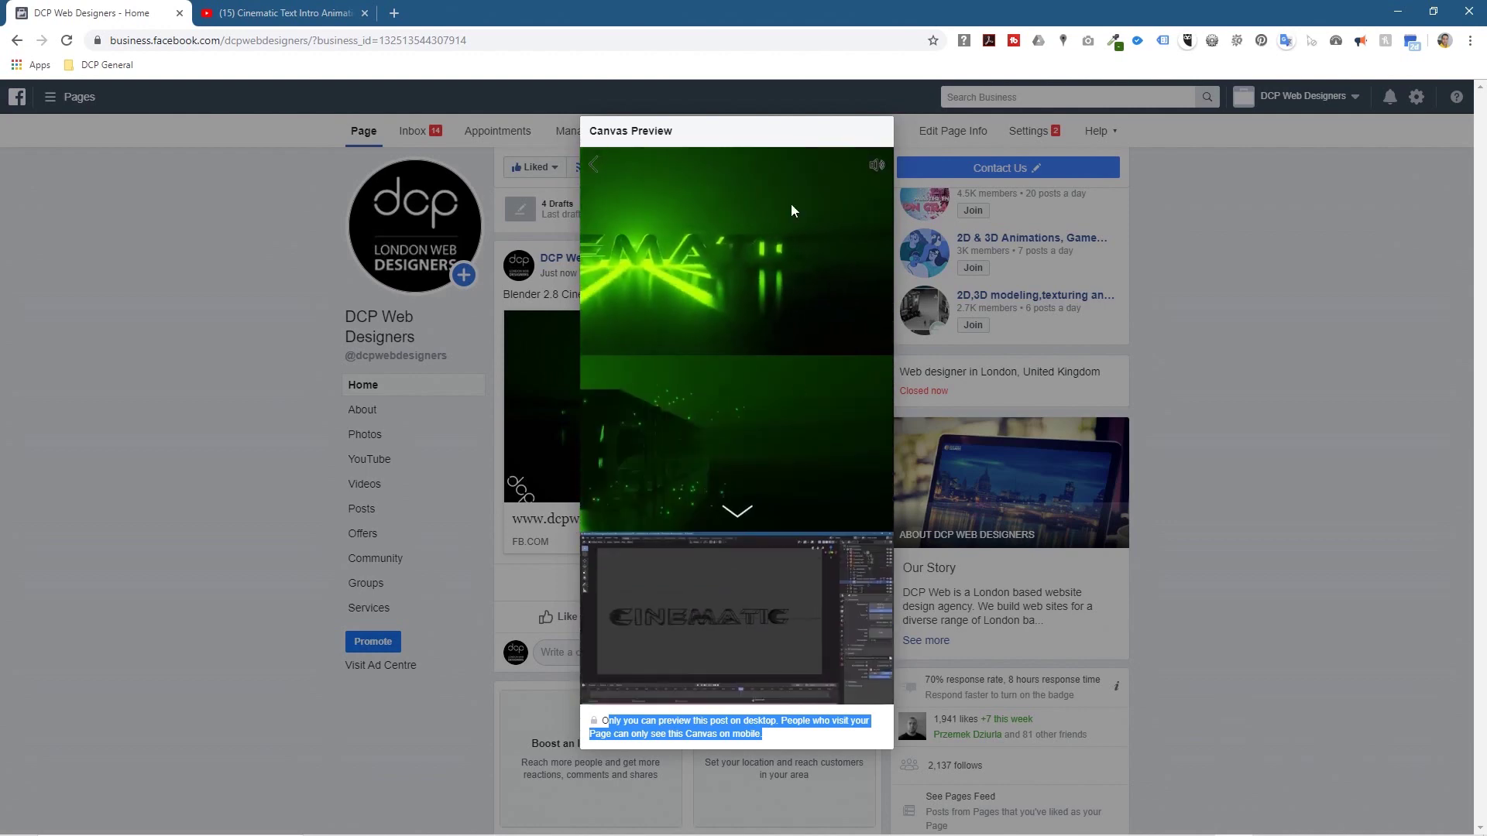
pyautogui.click(1283, 400)
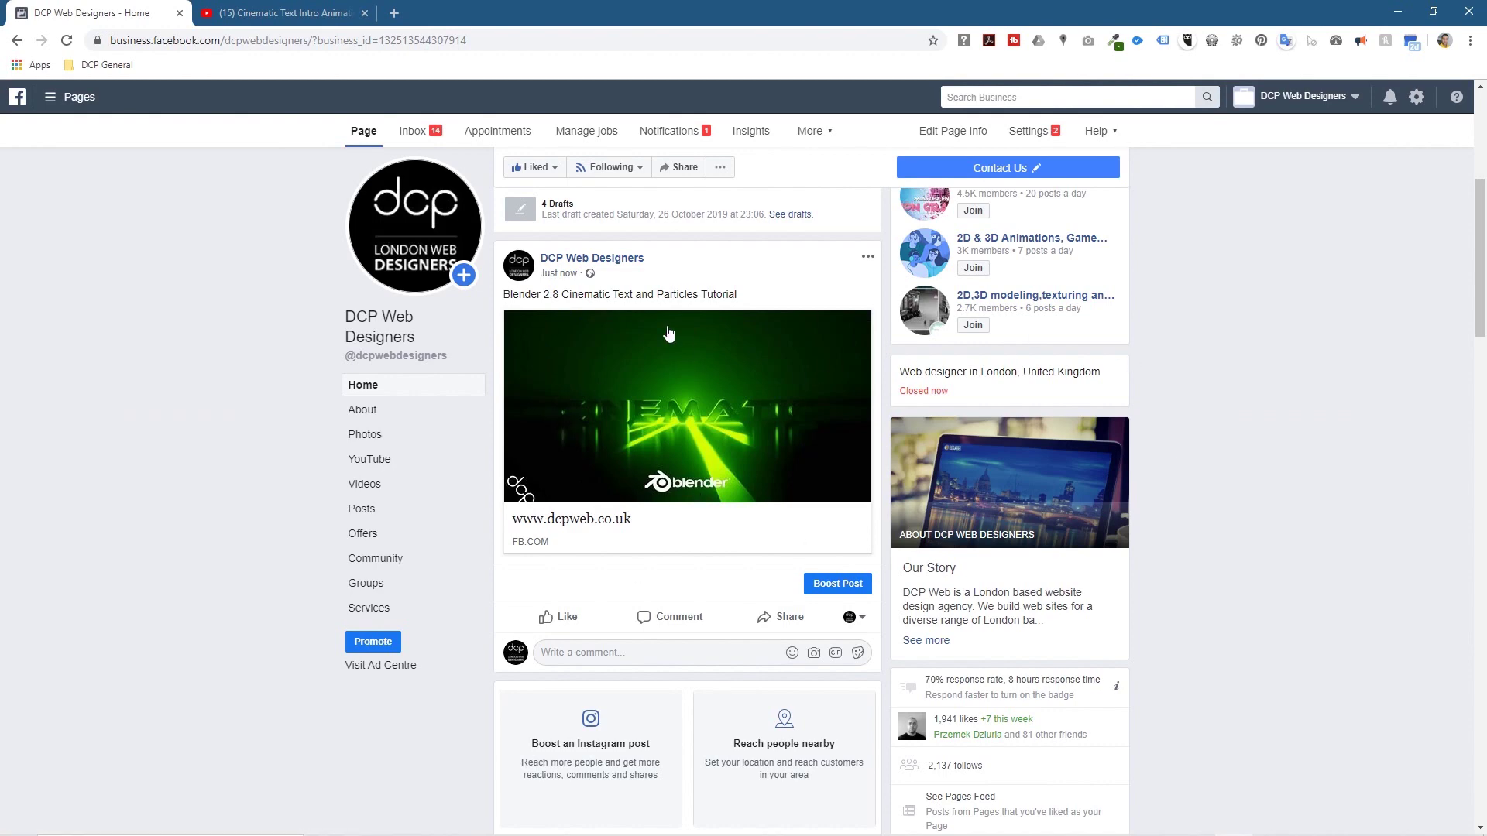
# Step: Start another page post, review the available photo and video post types, and leave the composer without posting
pyautogui.scroll(5, 647, 259)
pyautogui.click(612, 408)
pyautogui.click(689, 527)
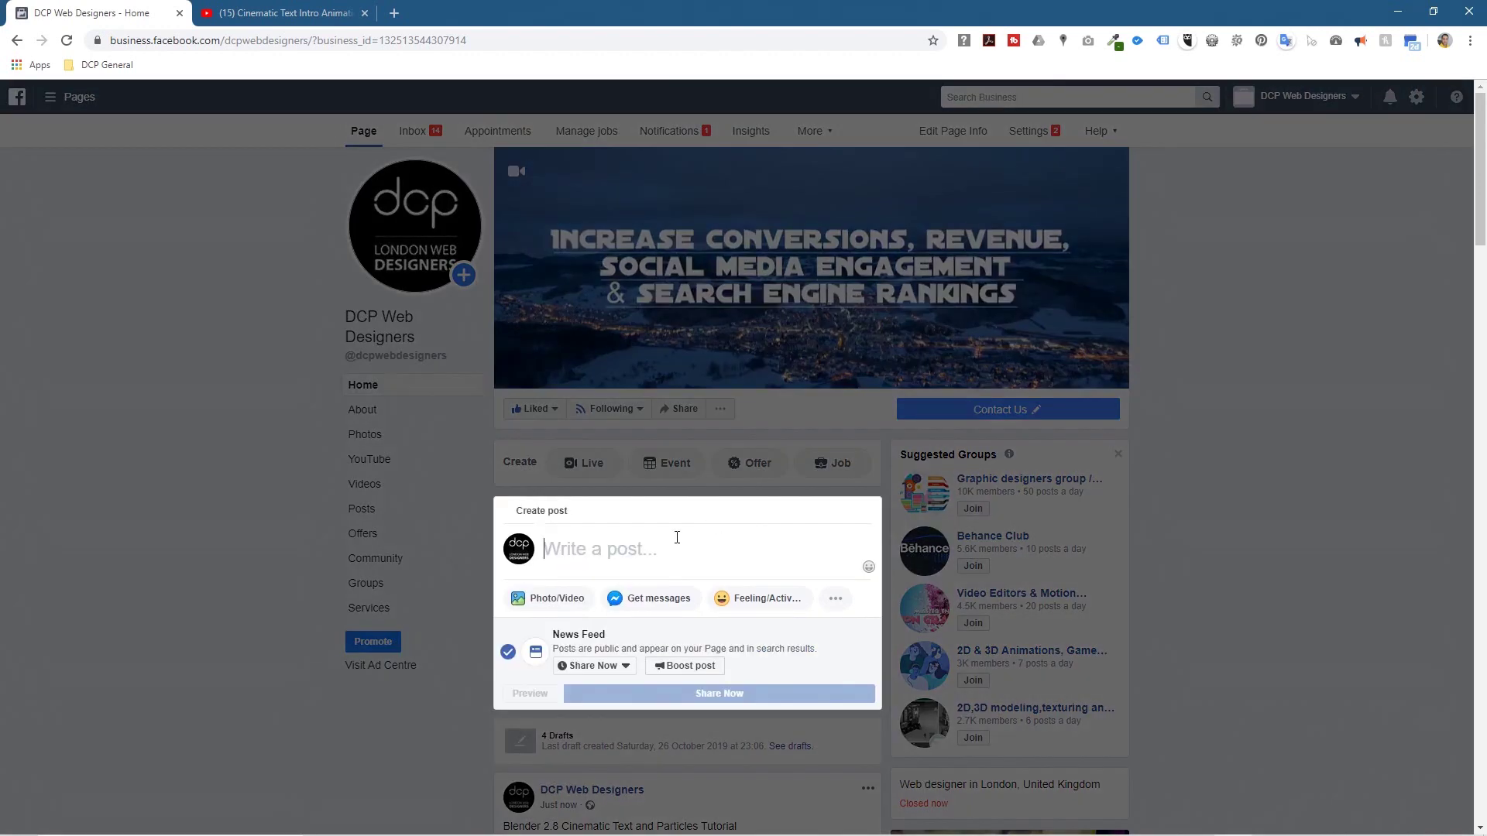
pyautogui.click(534, 599)
pyautogui.scroll(-4, 706, 628)
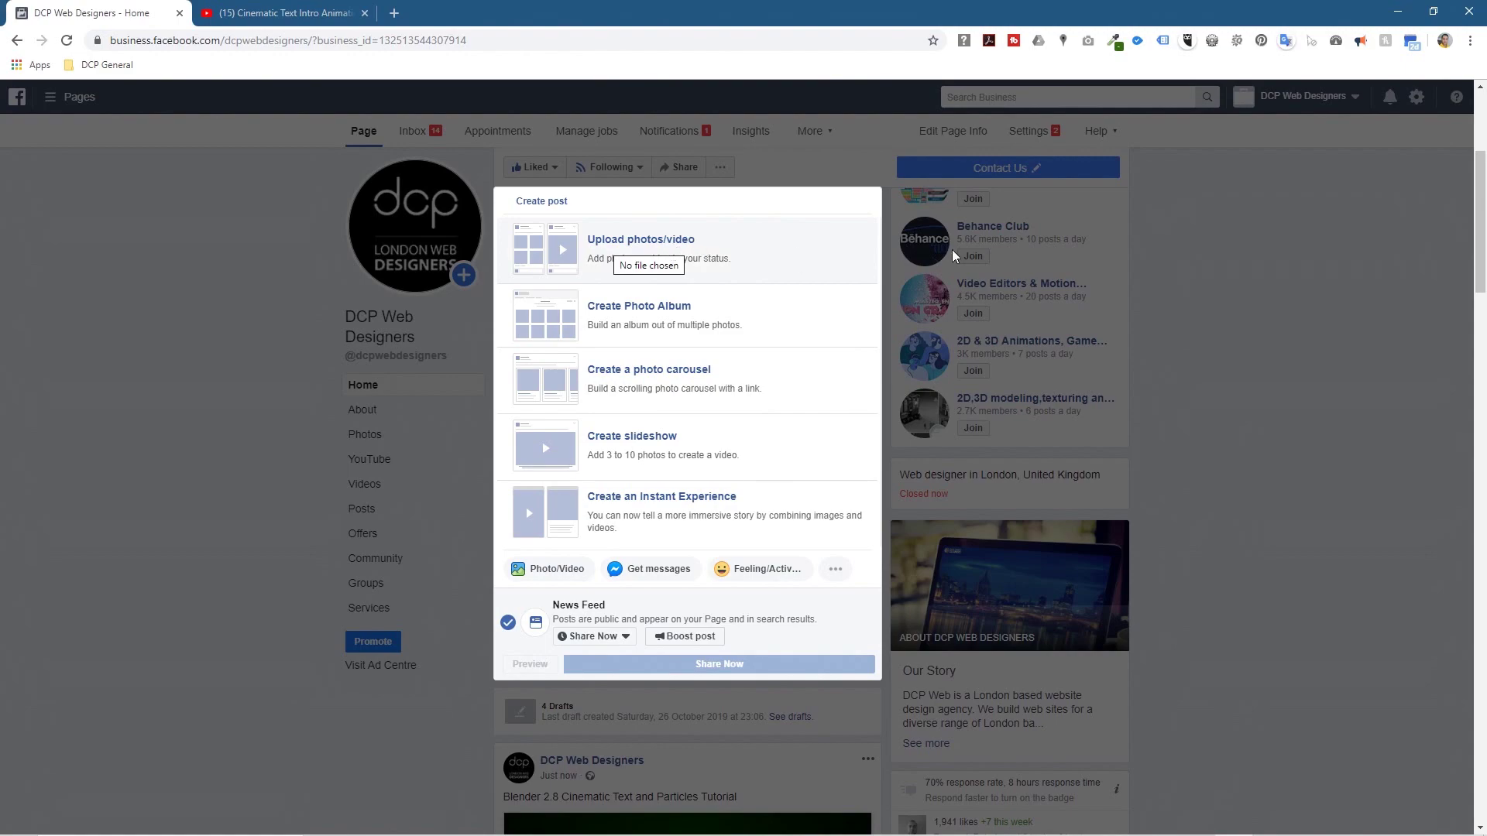
pyautogui.click(1288, 426)
pyautogui.scroll(-6, 689, 658)
pyautogui.scroll(11, 674, 620)
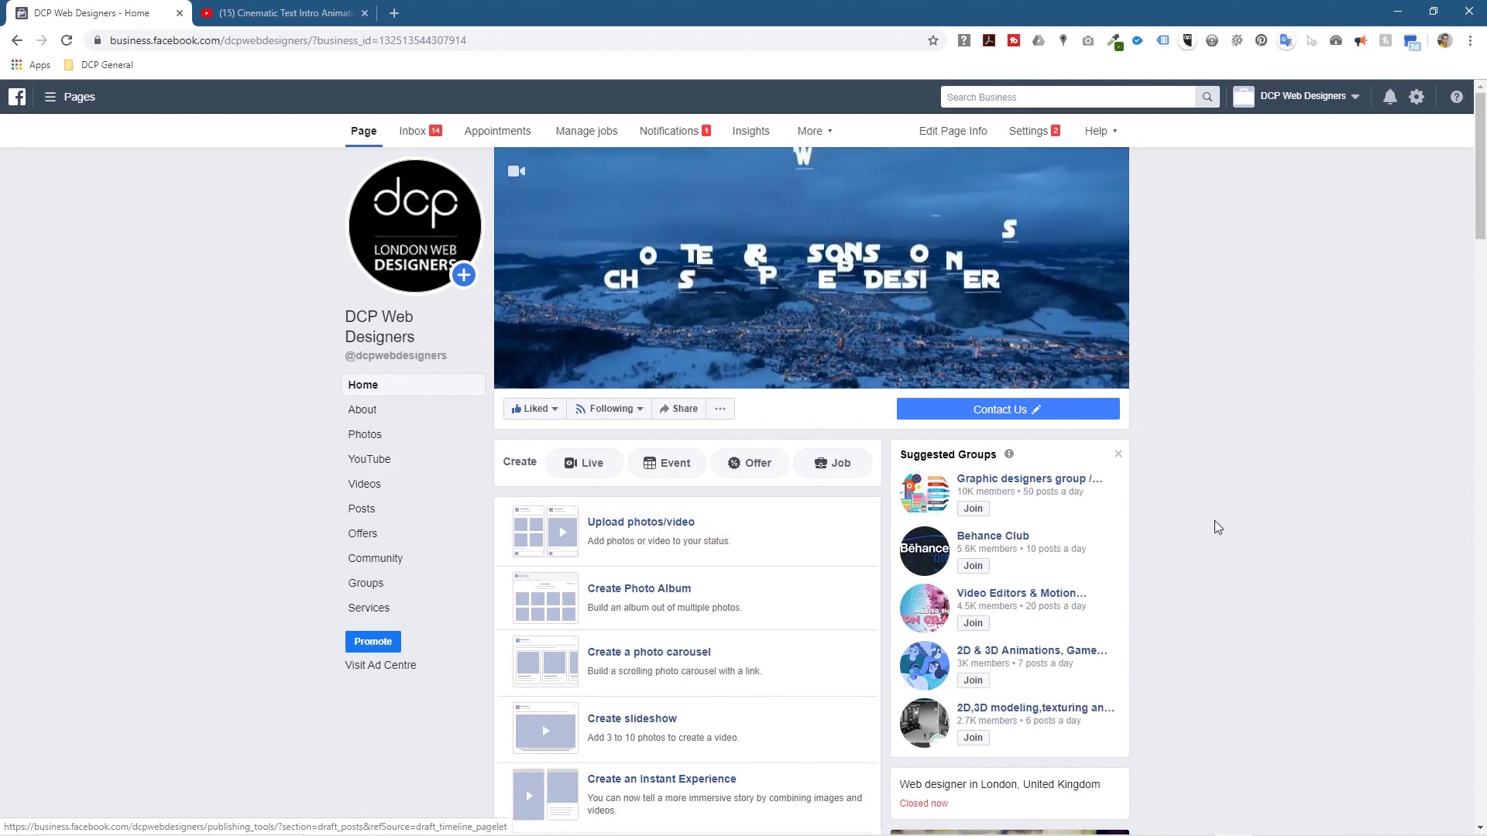
# Step: Look through the page's timeline, including its photos, videos and earlier posts, and return to the newly published Blender 2.8 post
pyautogui.scroll(-10, 1243, 523)
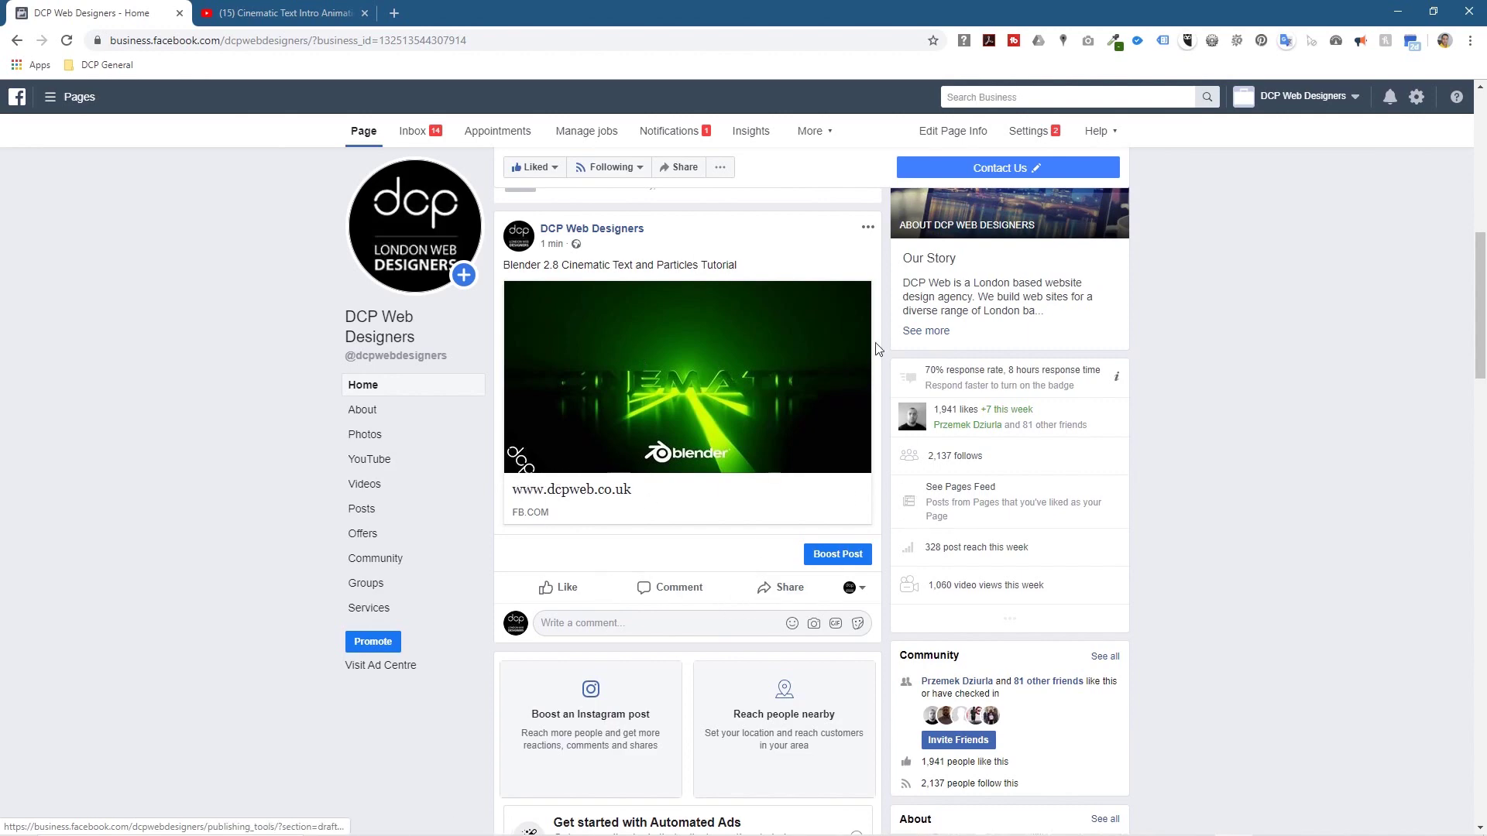
pyautogui.scroll(-8, 781, 426)
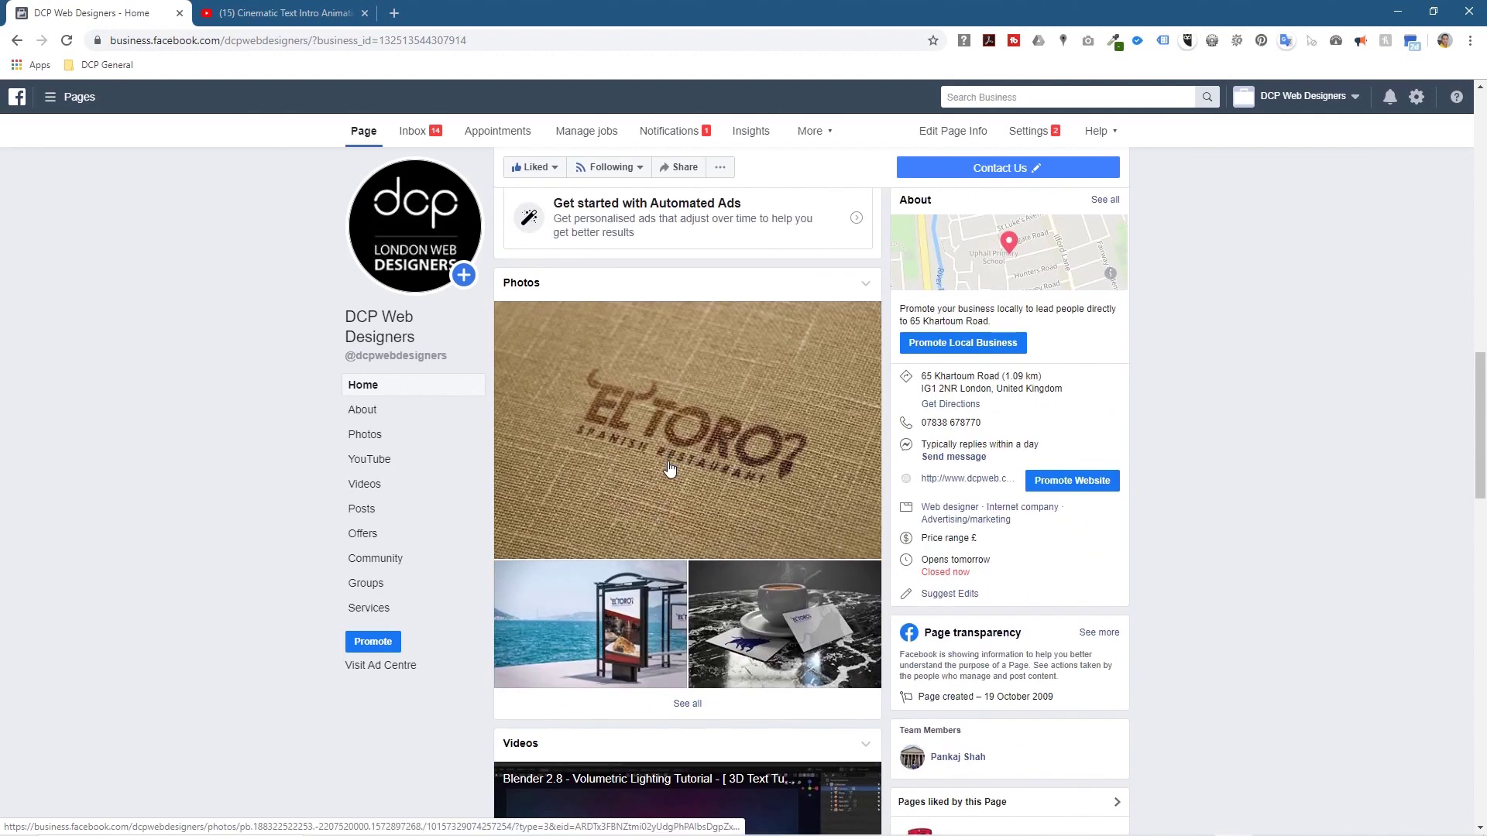
pyautogui.scroll(-5, 719, 506)
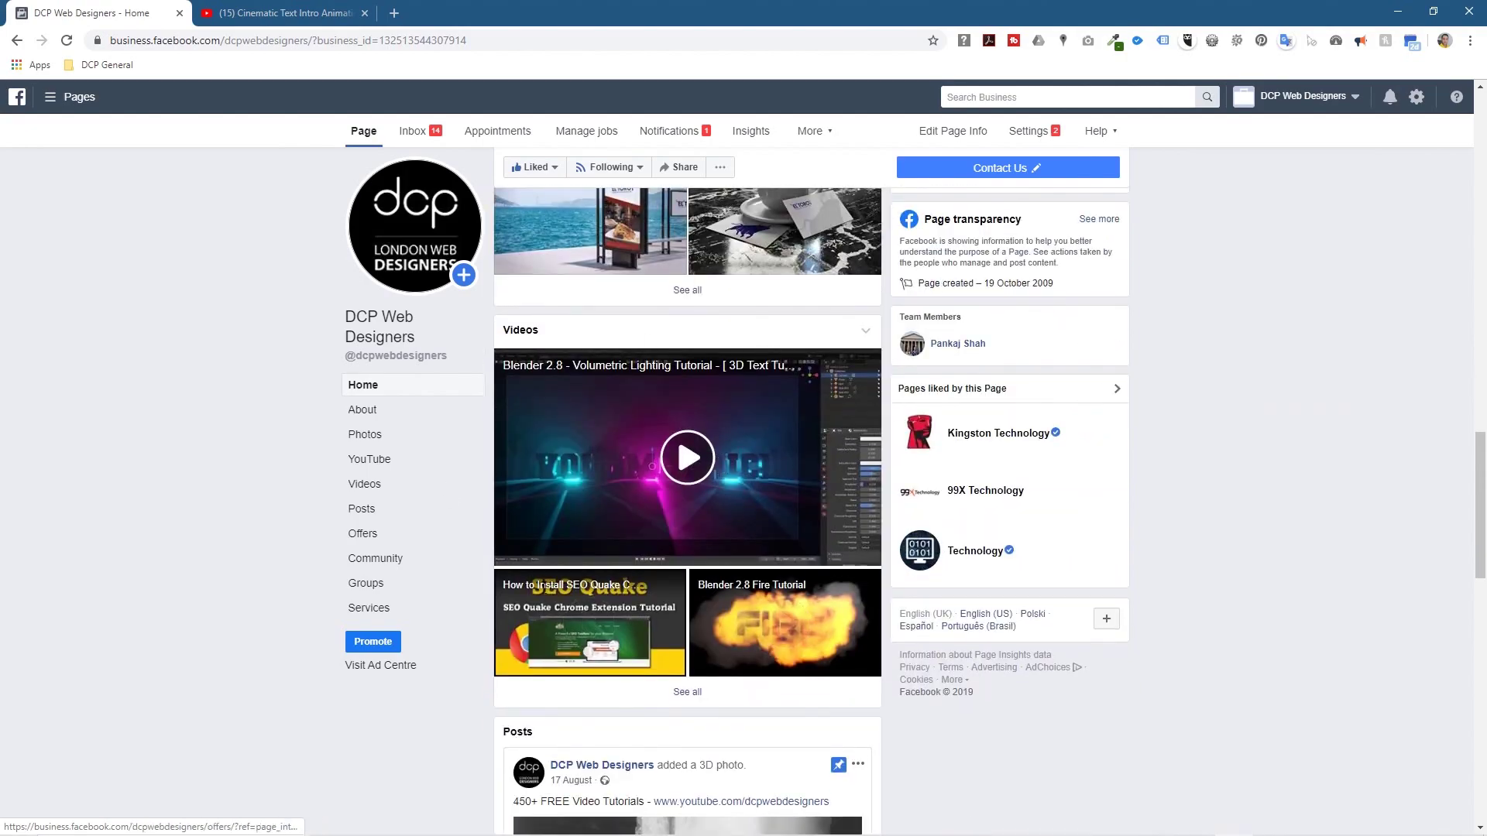
pyautogui.scroll(-10, 758, 518)
pyautogui.scroll(-1, 834, 574)
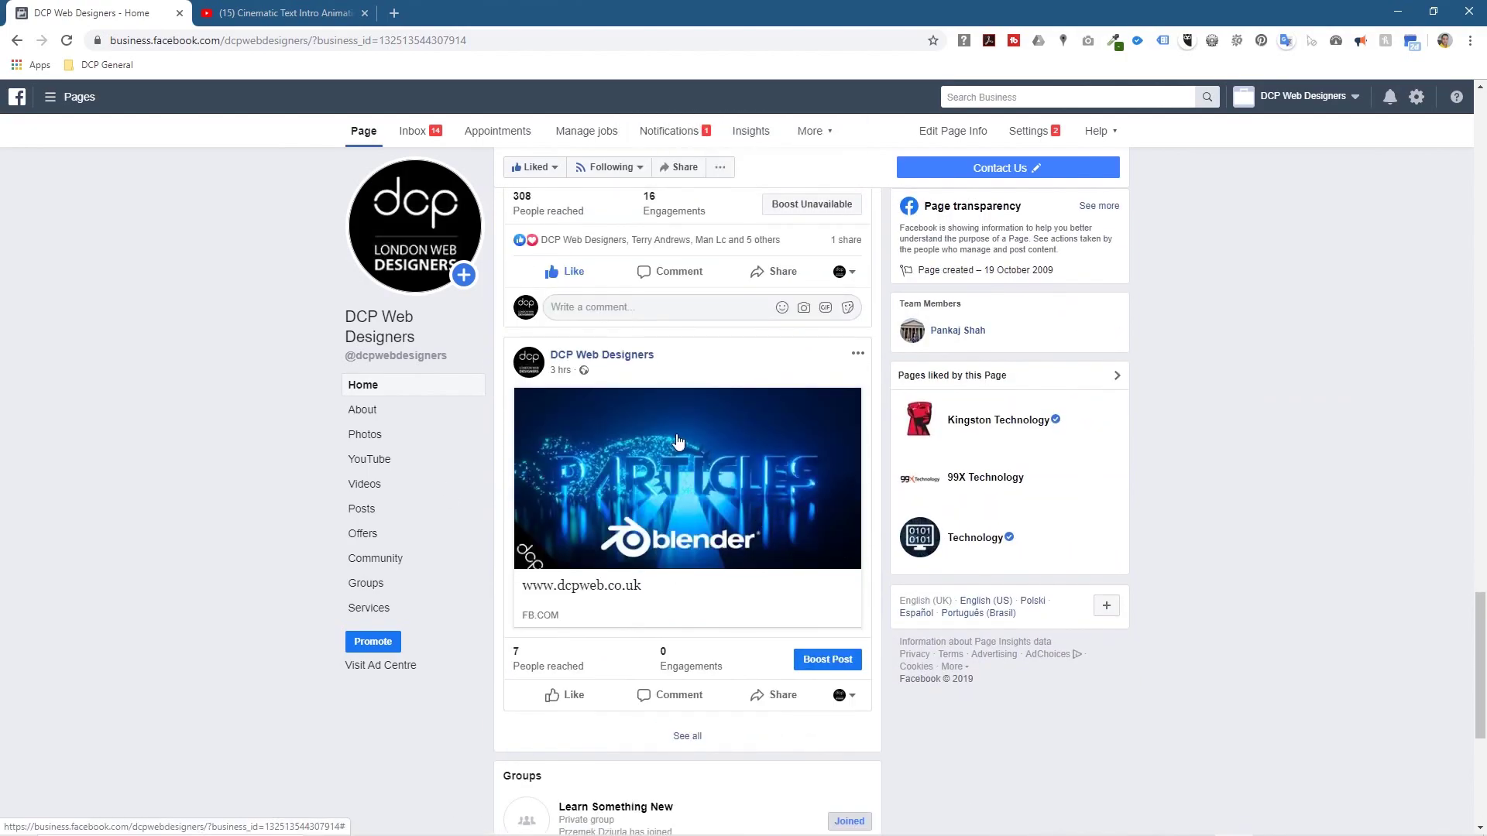
pyautogui.scroll(20, 651, 489)
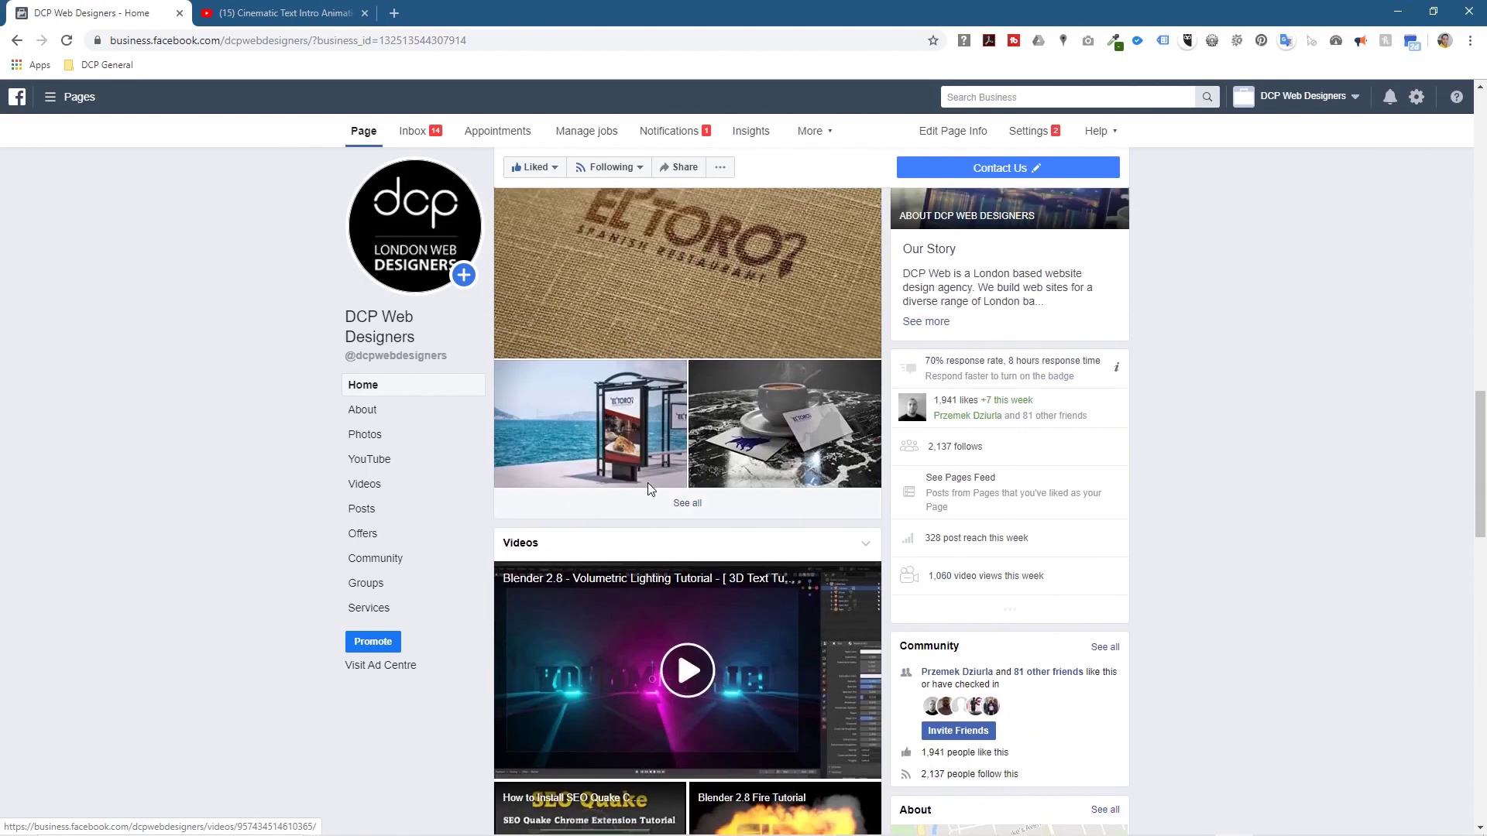
pyautogui.scroll(3, 764, 399)
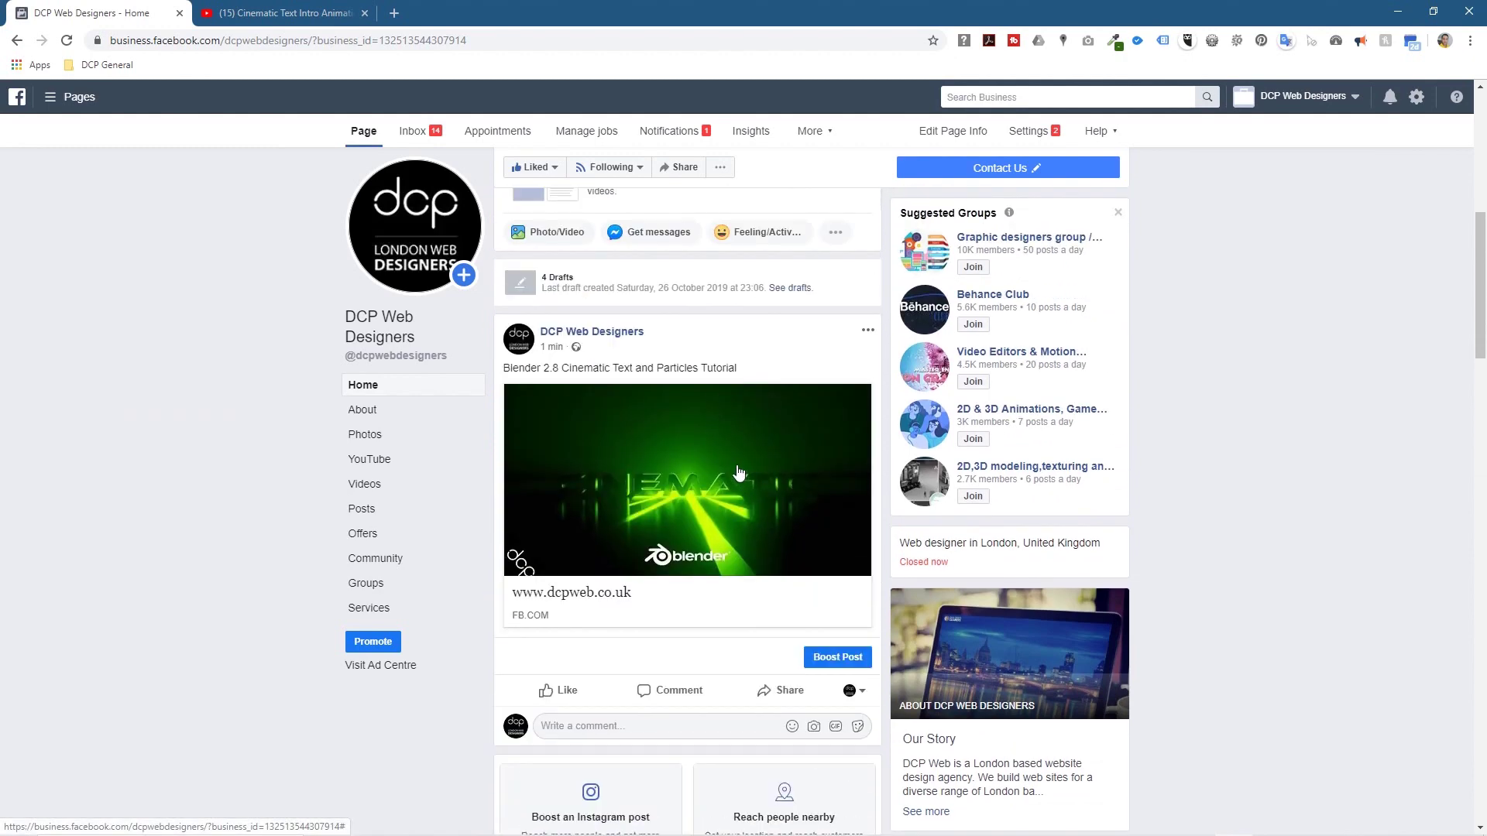
# Step: Open the canvas preview of the new Blender 2.8 post and review its videos, carousel and linked photo from start to end
pyautogui.click(670, 440)
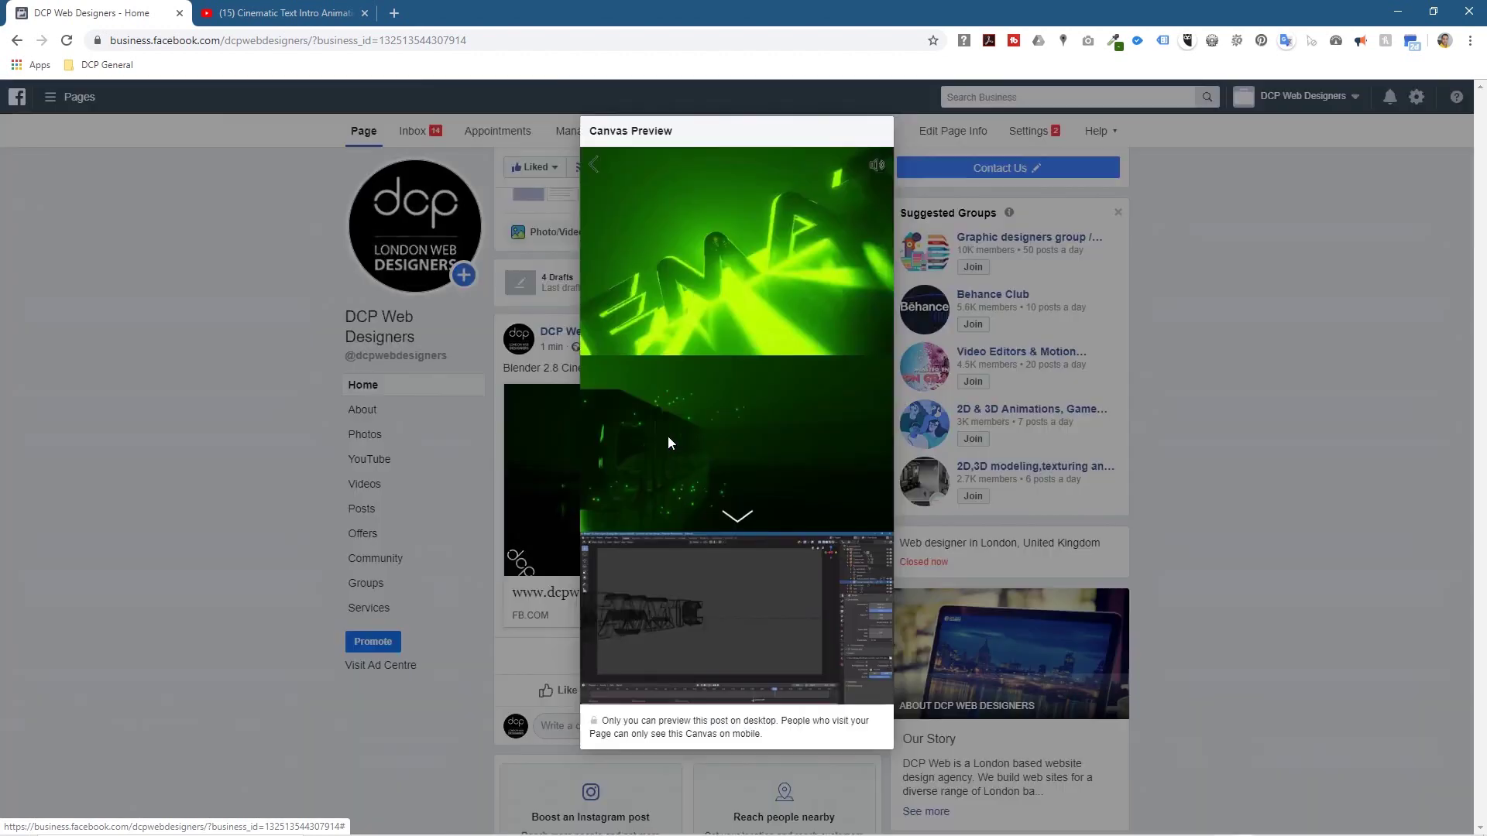
pyautogui.scroll(-3, 697, 440)
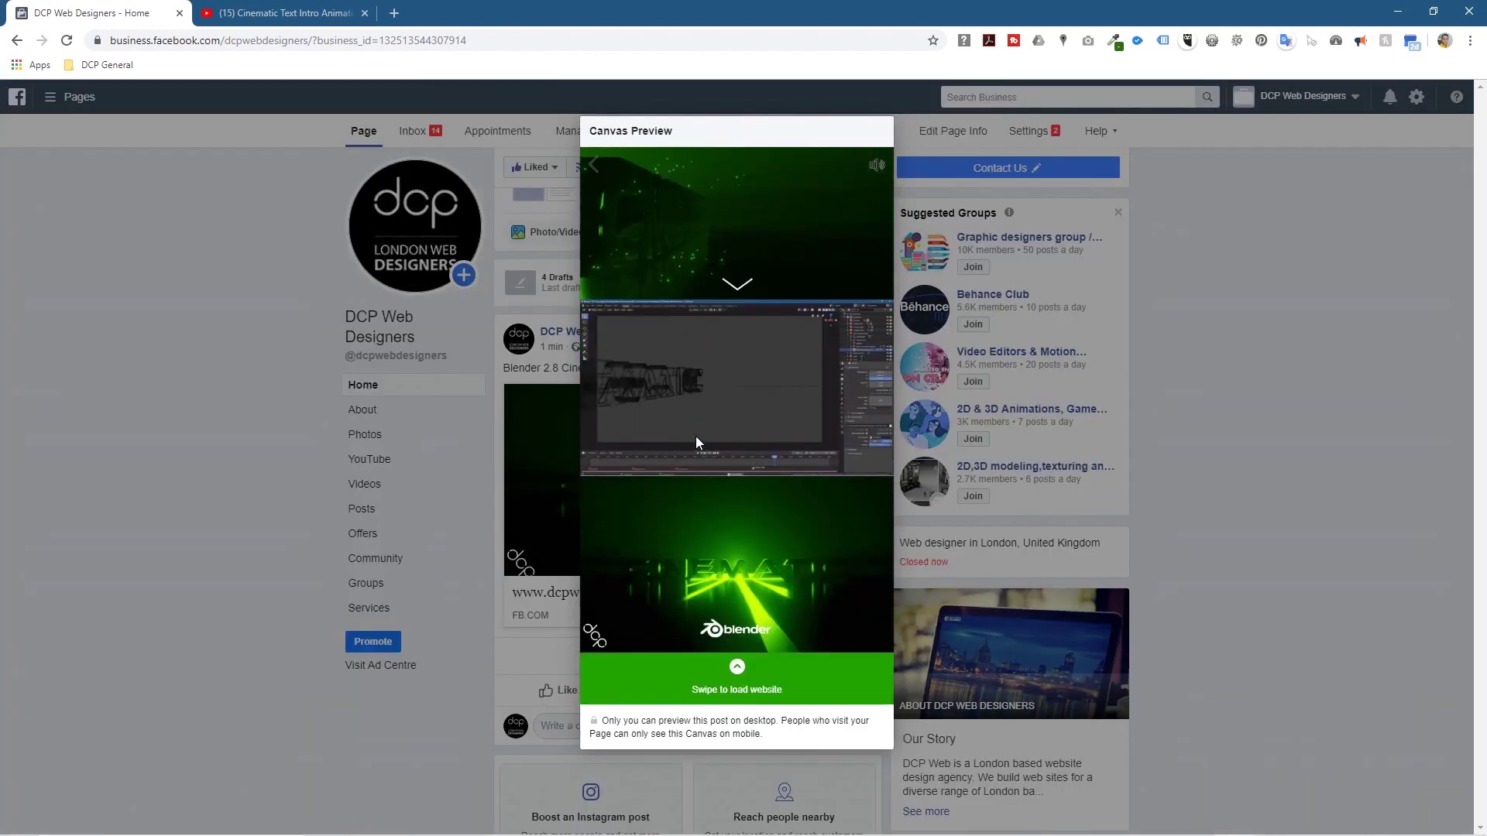
pyautogui.scroll(3, 785, 419)
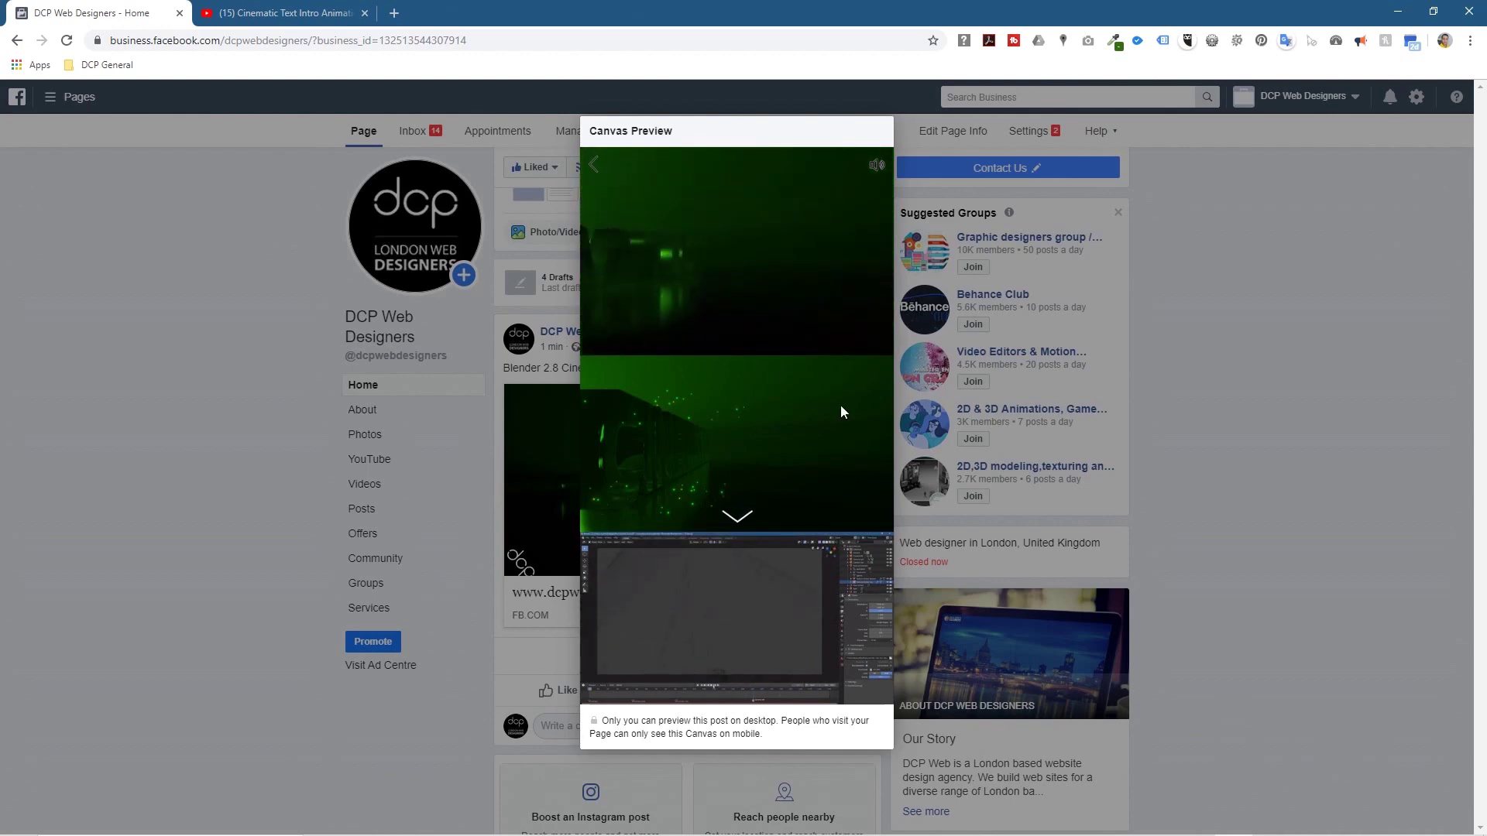
pyautogui.scroll(-3, 734, 549)
pyautogui.scroll(3, 735, 548)
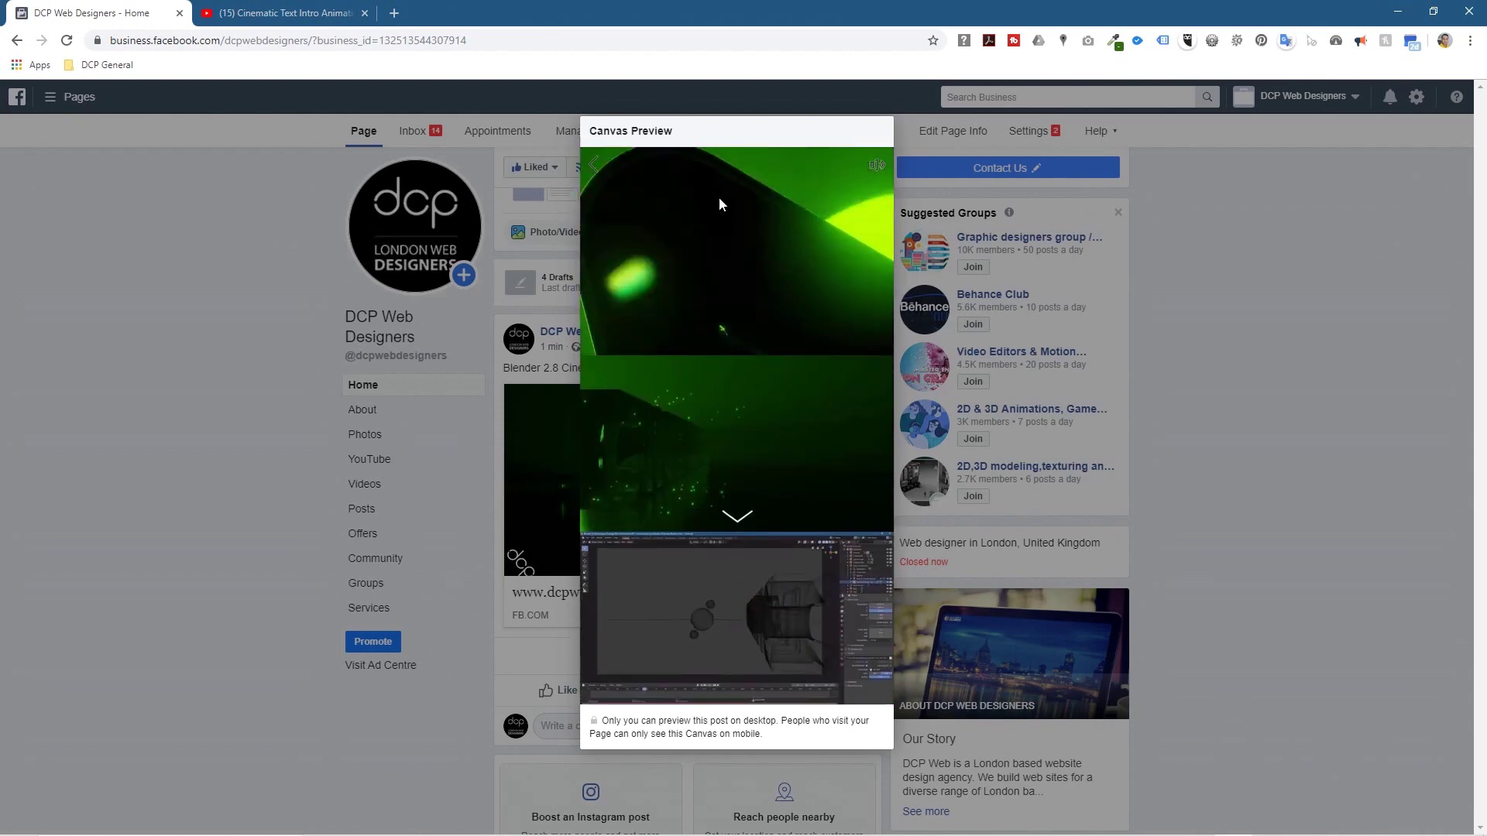
pyautogui.scroll(-3, 755, 593)
pyautogui.scroll(3, 751, 412)
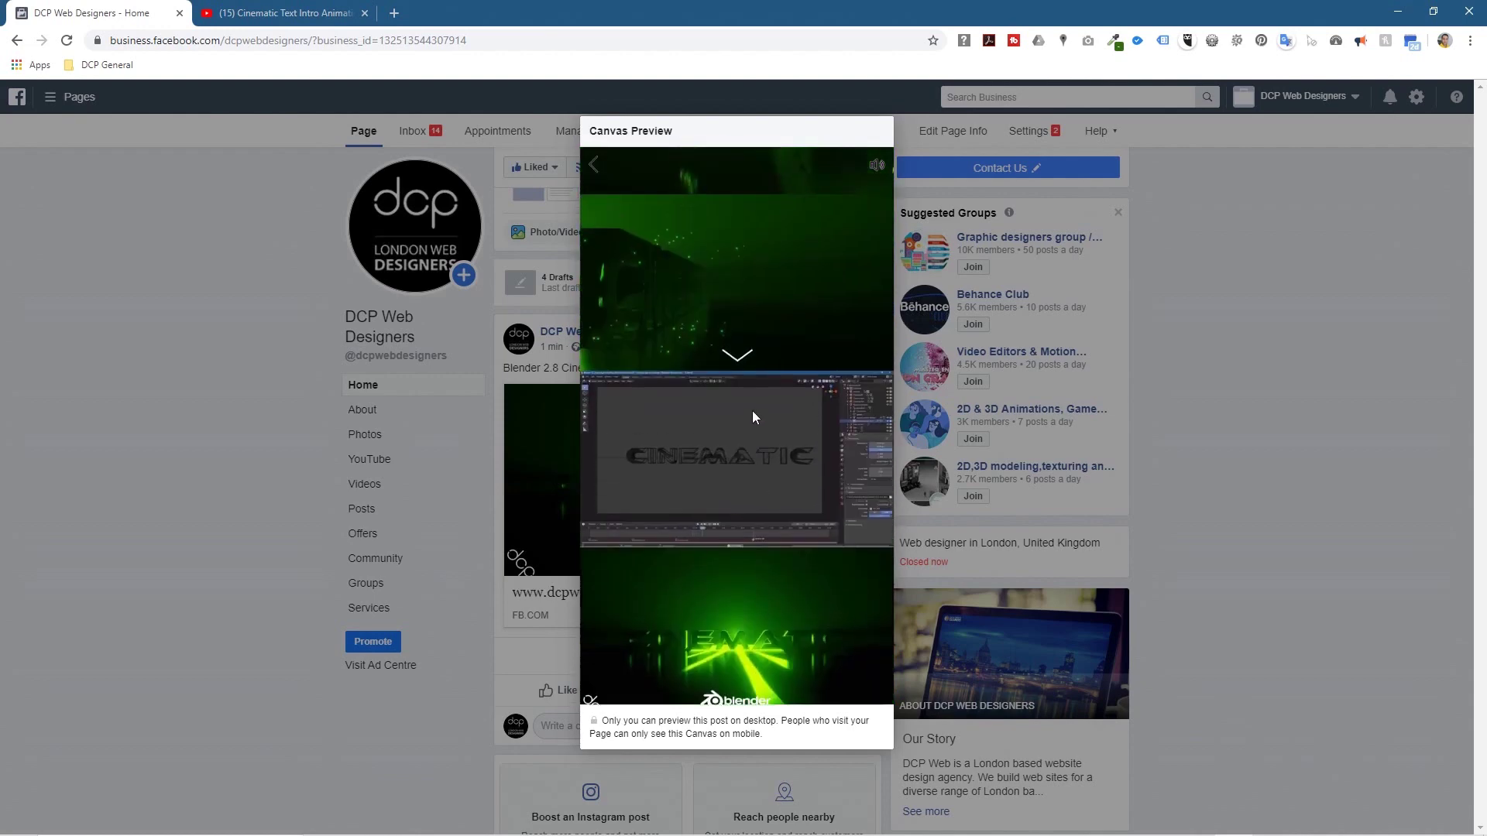
pyautogui.scroll(-3, 714, 584)
pyautogui.scroll(3, 758, 551)
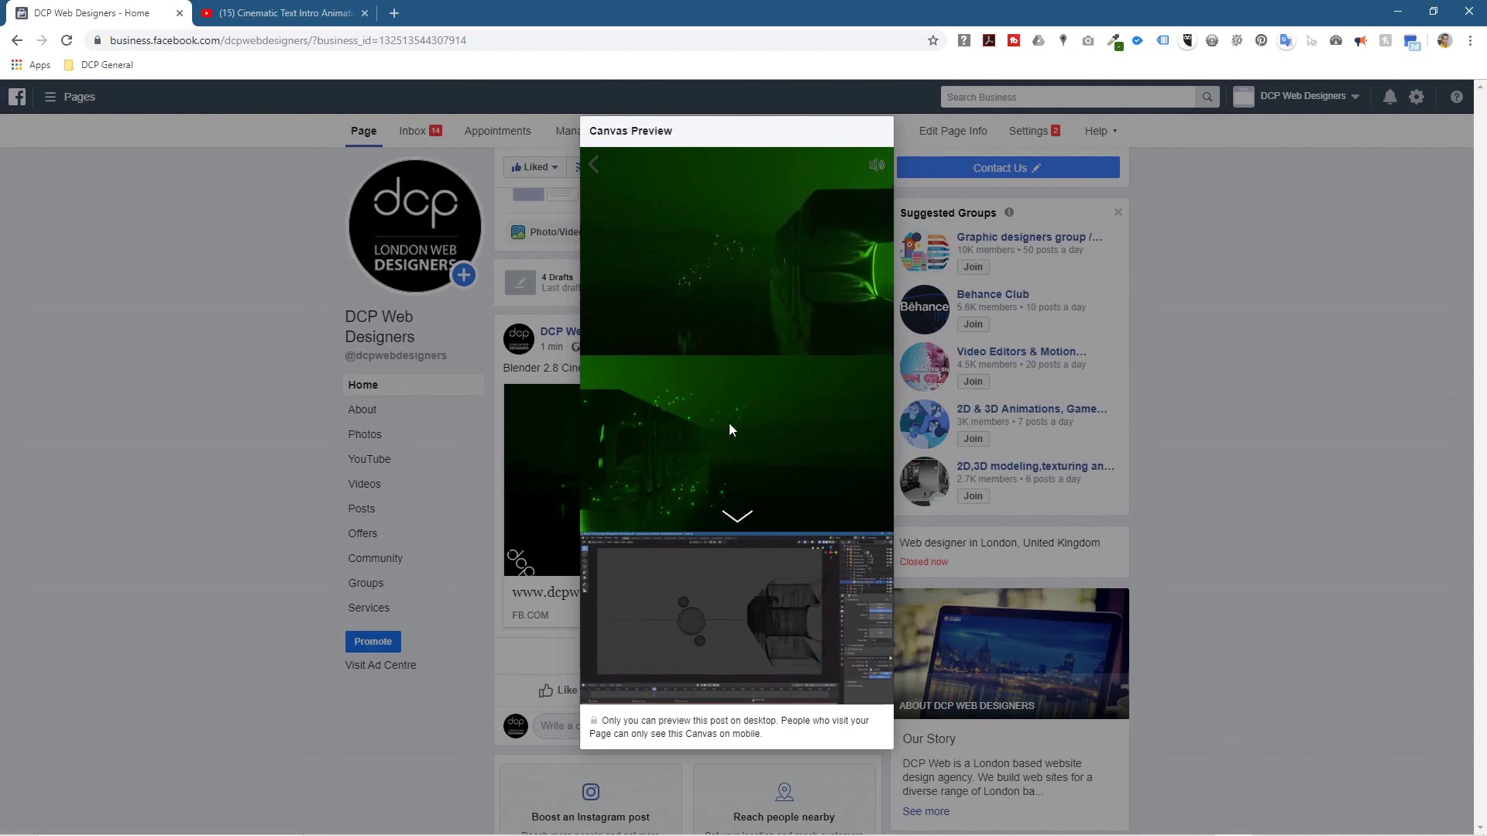
# Step: Swipe through the carousel in the canvas preview and check the linked photo and website link at the end
pyautogui.click(607, 440)
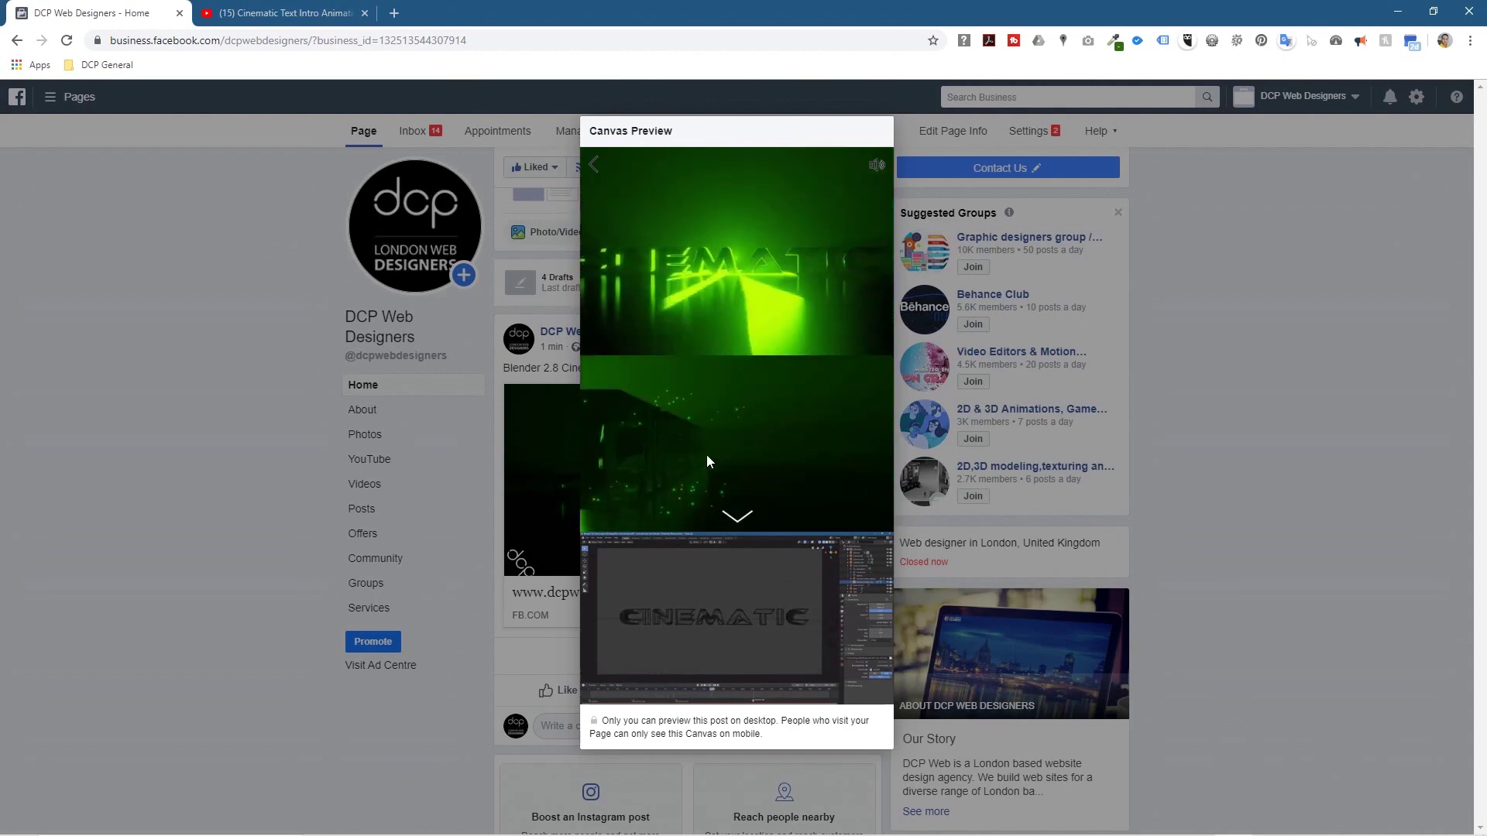
pyautogui.click(732, 455)
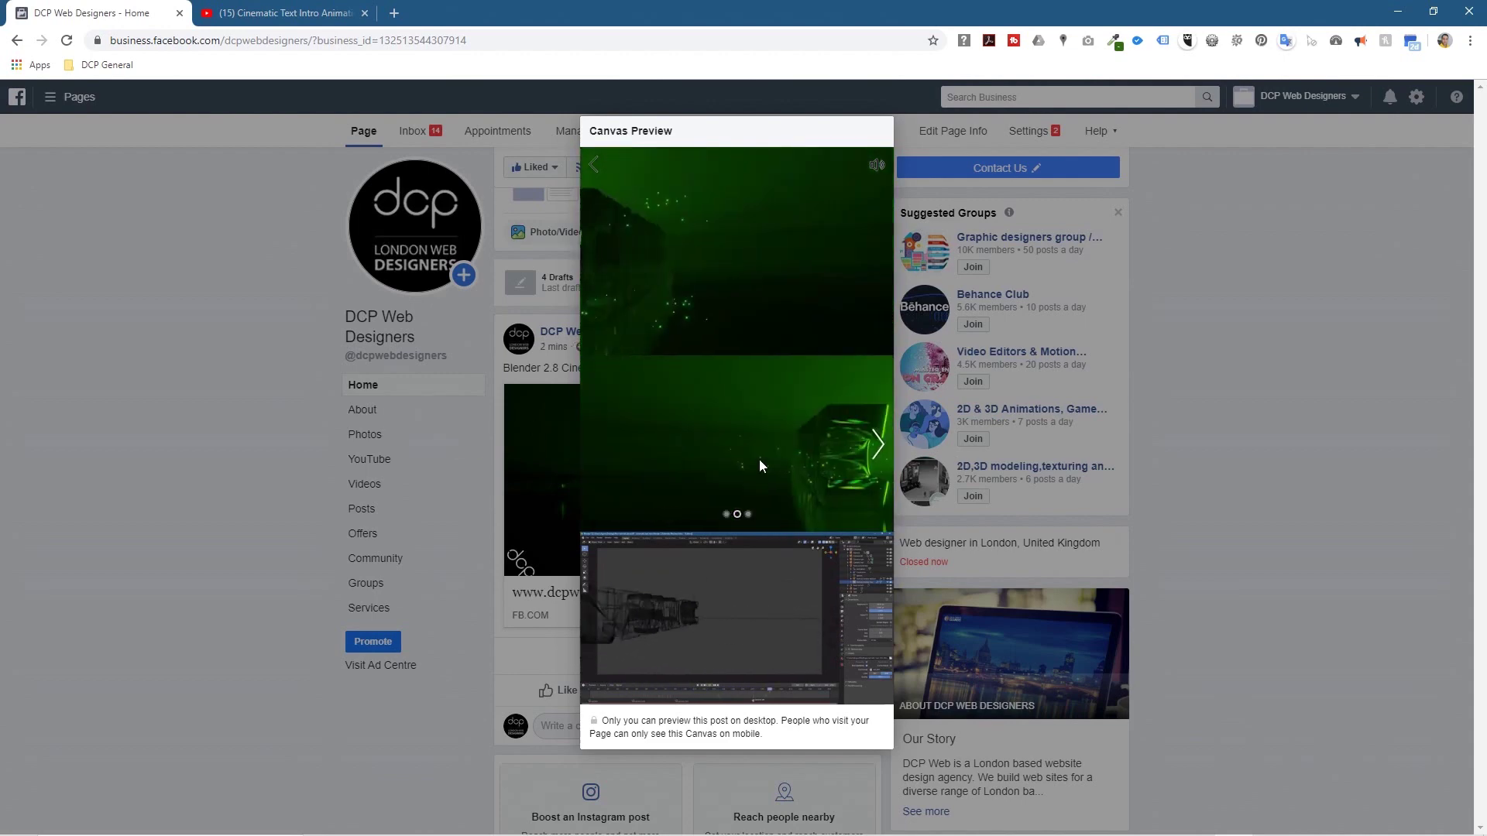
pyautogui.scroll(-3, 811, 522)
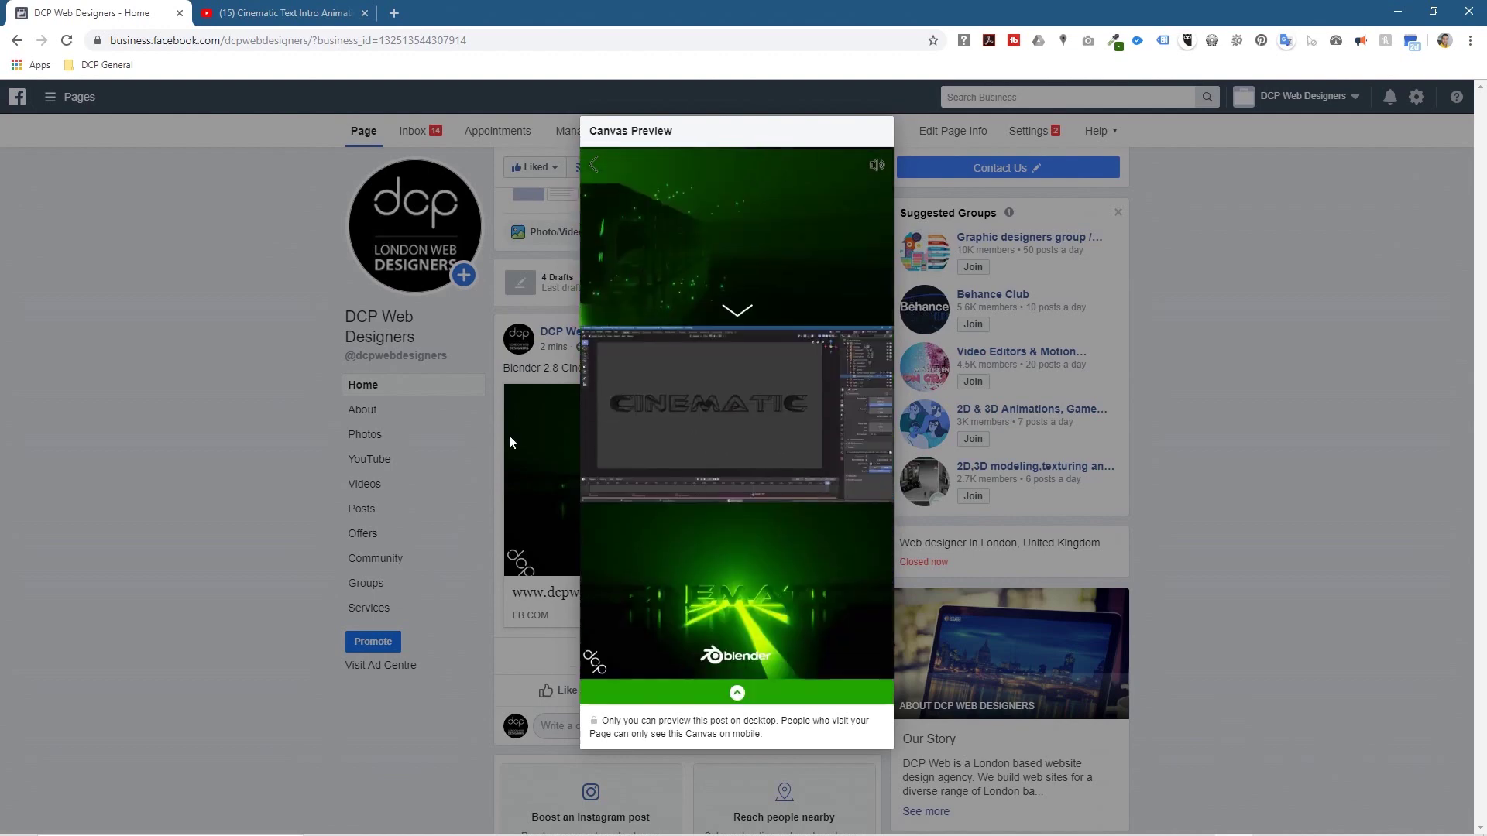
pyautogui.scroll(-1, 744, 438)
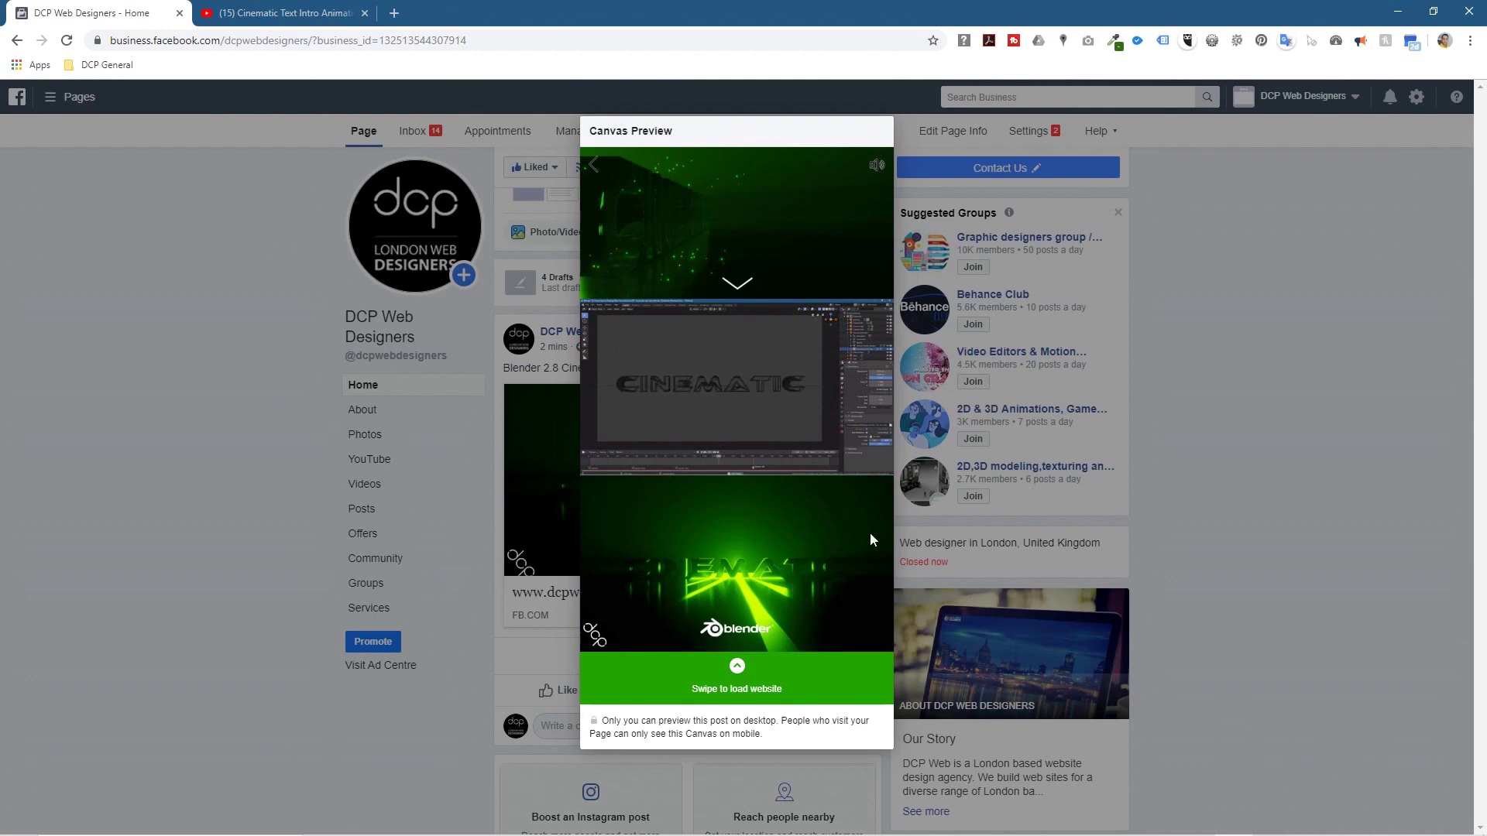
# Step: View the Cinematic Text Intro Animation video page on YouTube, return to the Facebook page and minimize the browser to the desktop
pyautogui.click(282, 13)
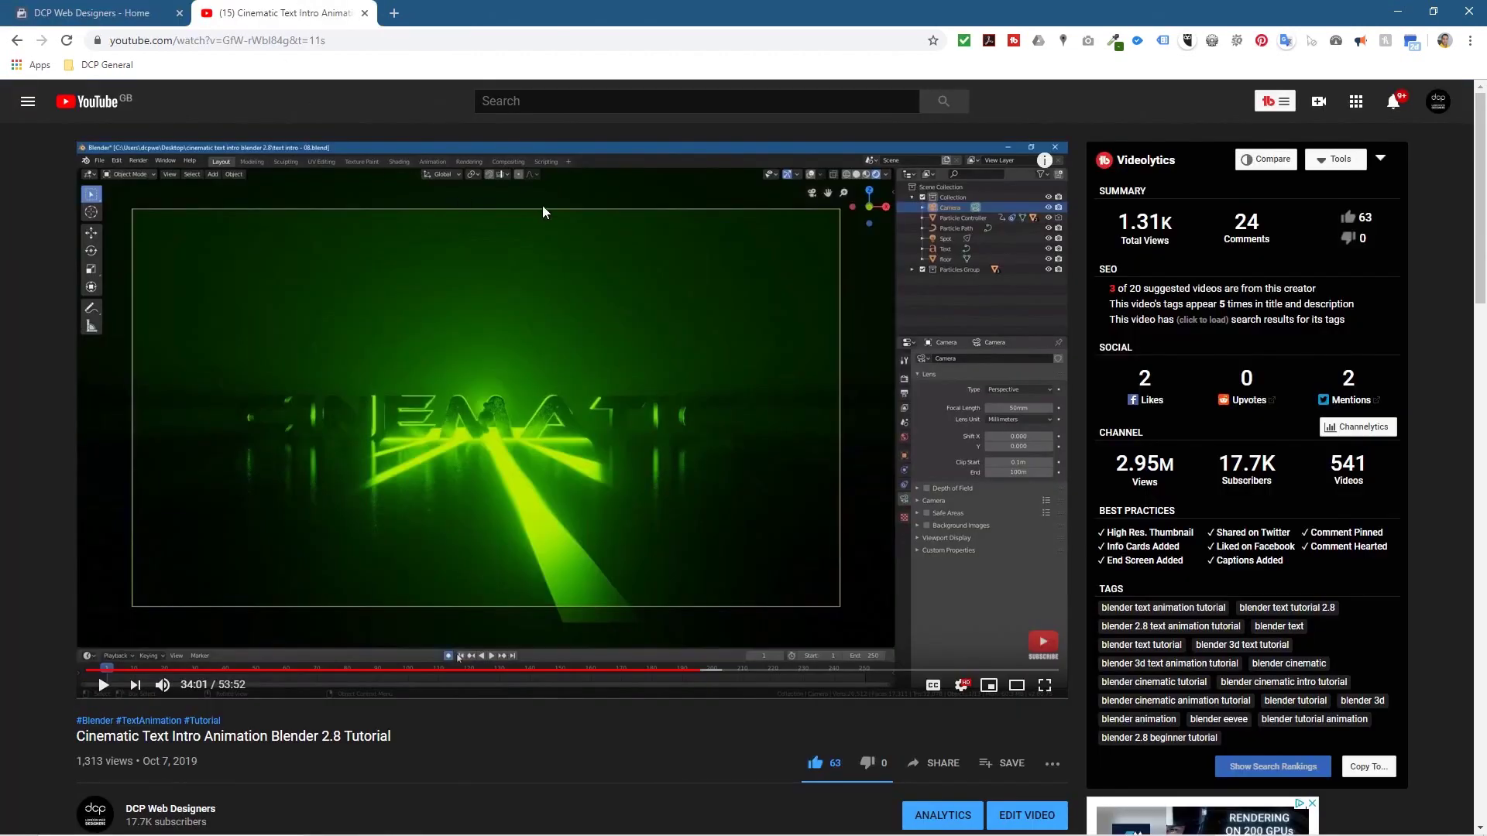
pyautogui.click(131, 17)
pyautogui.click(1398, 11)
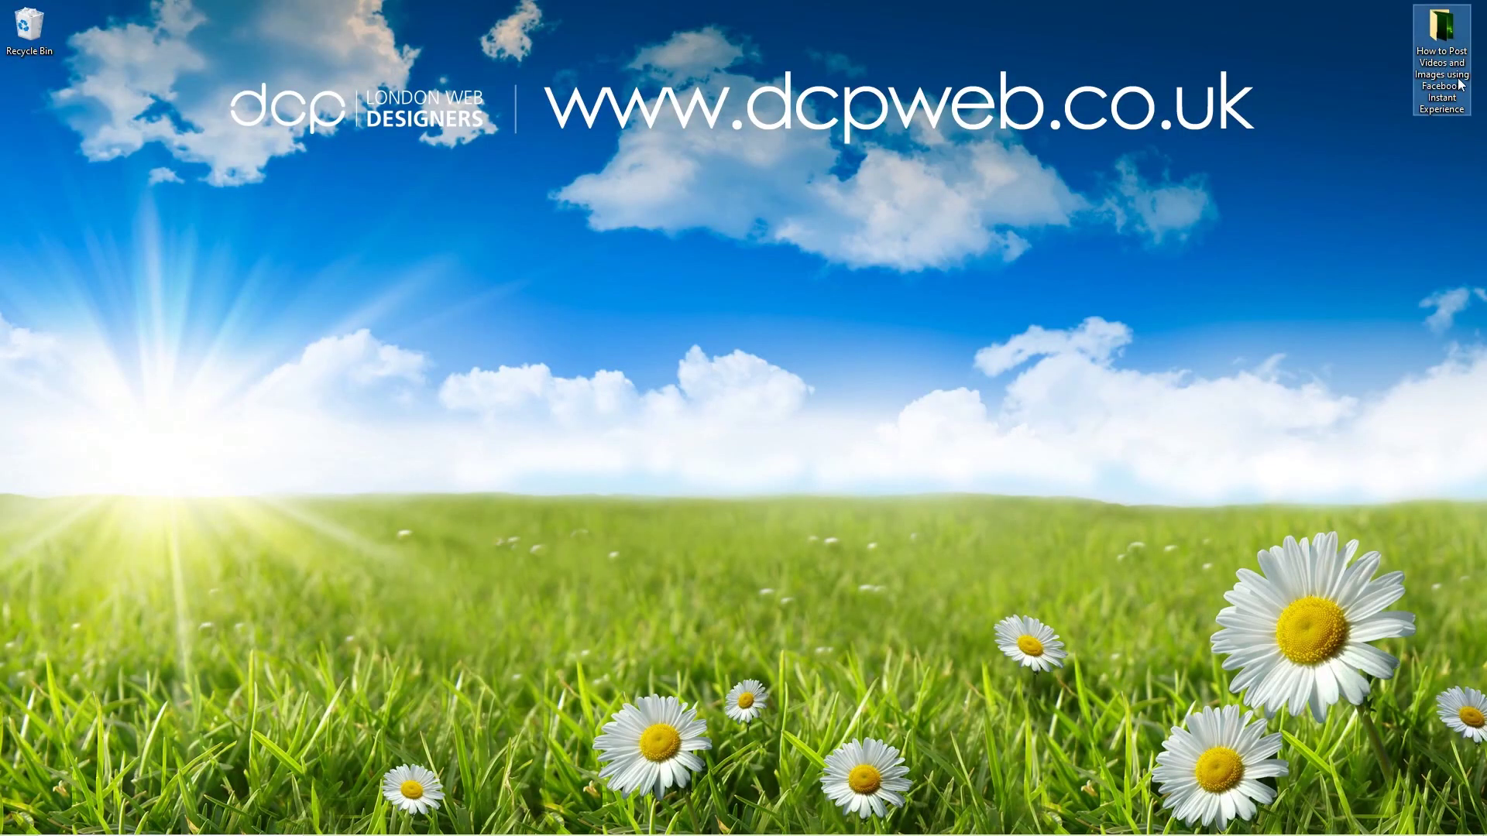
pyautogui.click(1468, 108)
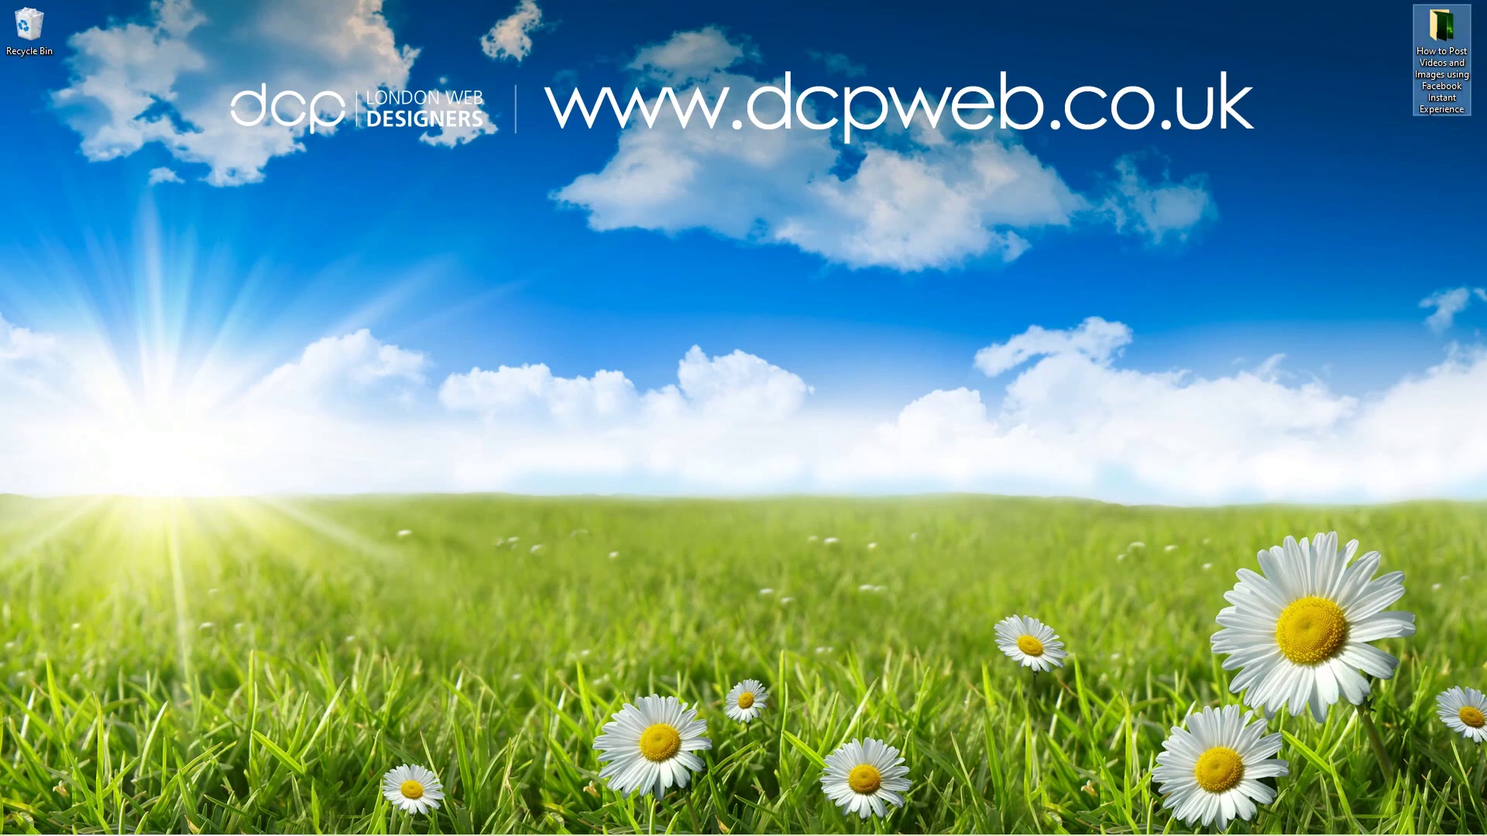